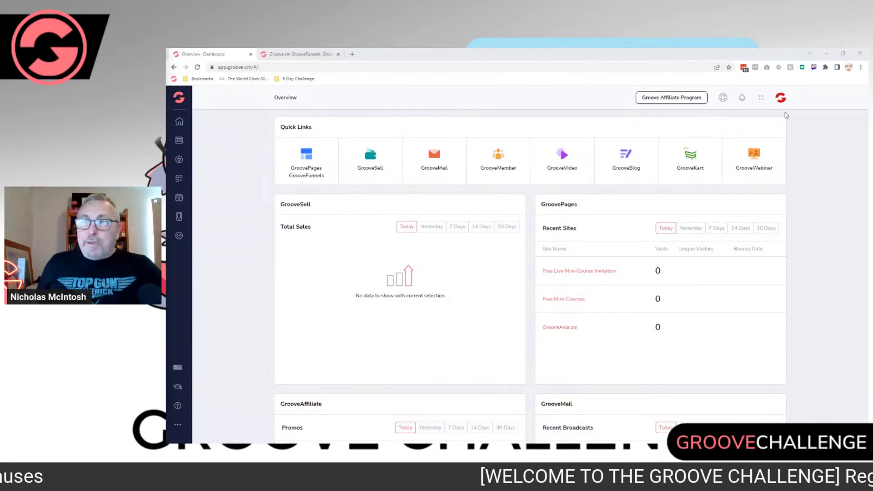
Step: Open GroovePages and look through the list of existing sites
left_click(761, 98)
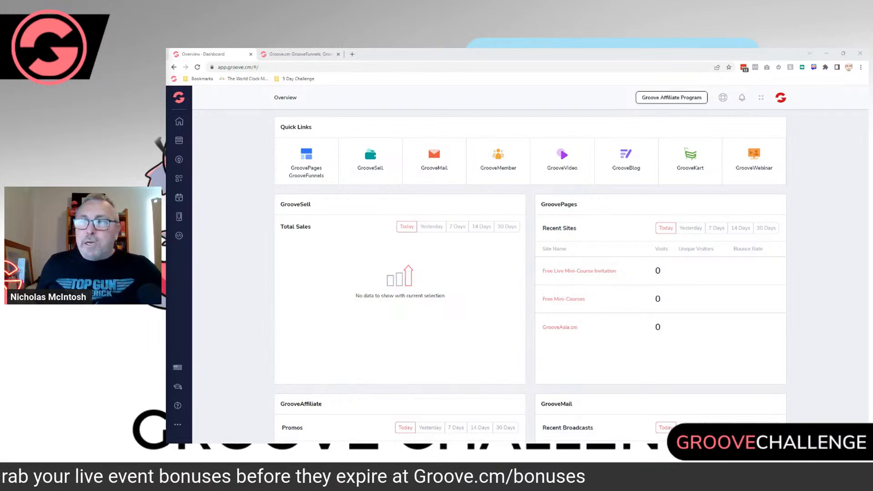
key("F5")
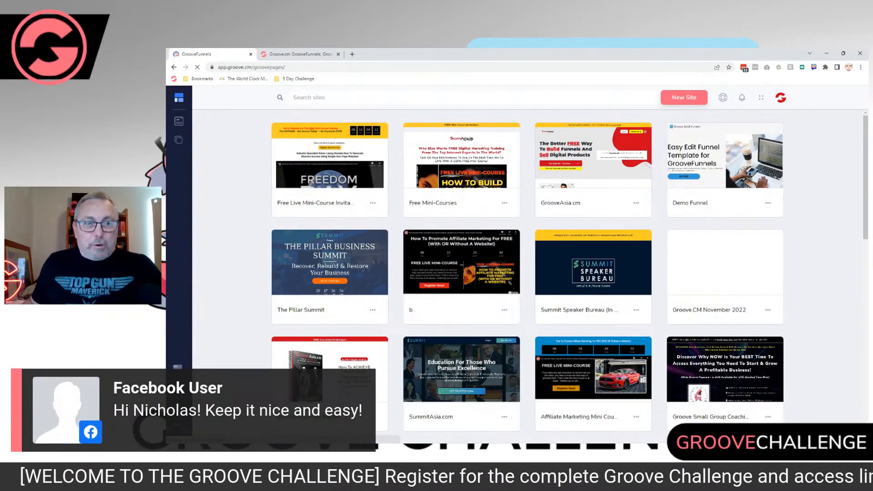
scroll(528, 273, "down", 10)
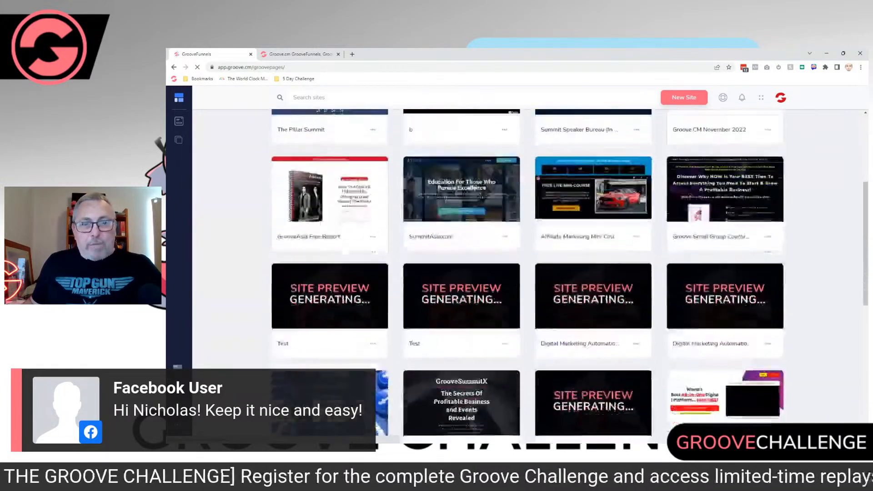
scroll(528, 273, "down", 5)
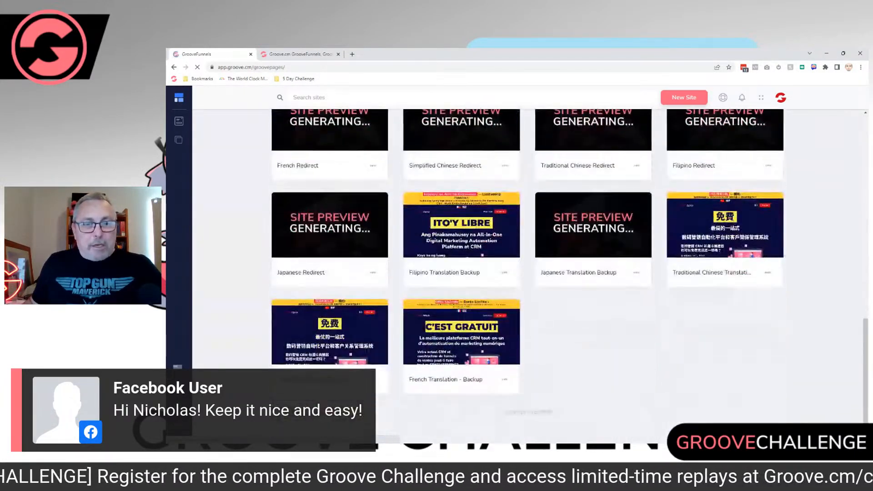
scroll(528, 273, "up", 3)
scroll(528, 273, "up", 12)
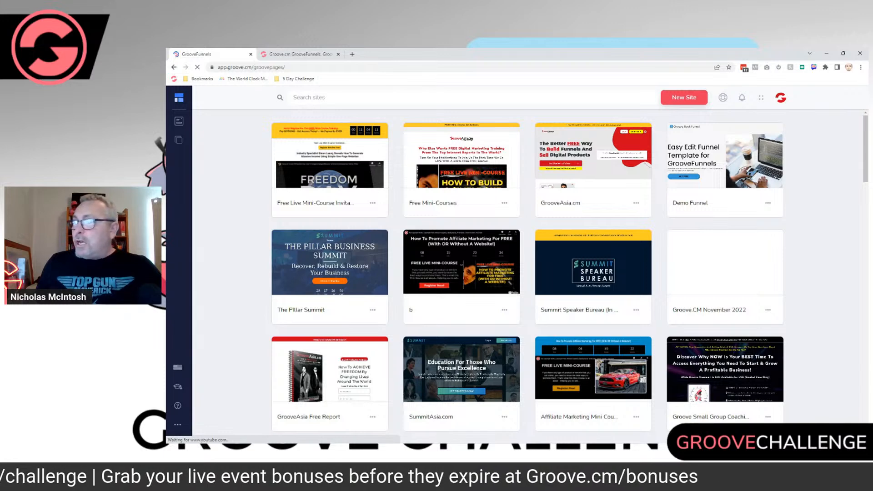
Step: Start a new site, show only Single Pages templates, and choose the EBook Landing Page template
left_click(684, 97)
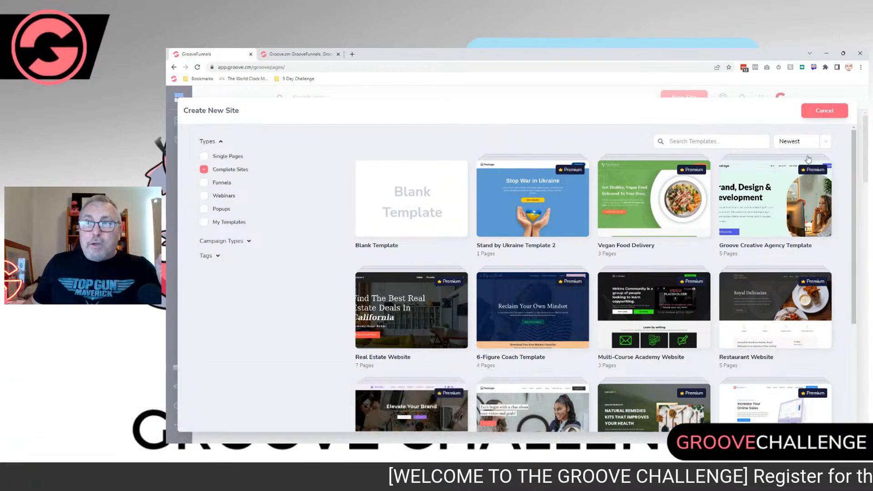
key("Up")
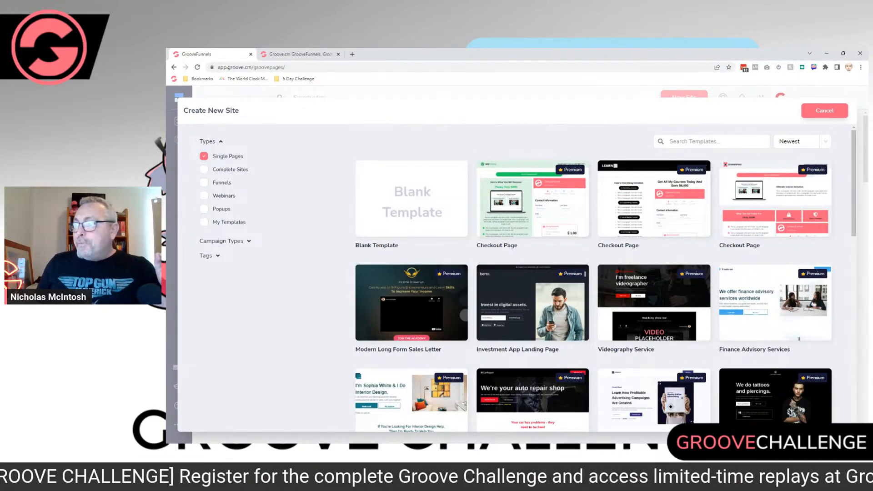
scroll(528, 277, "down", 6)
scroll(528, 277, "down", 5)
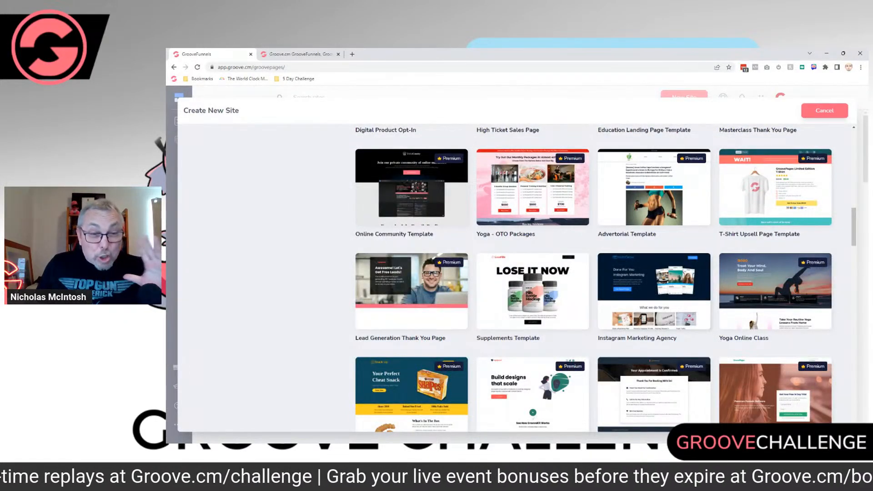
scroll(594, 279, "down", 5)
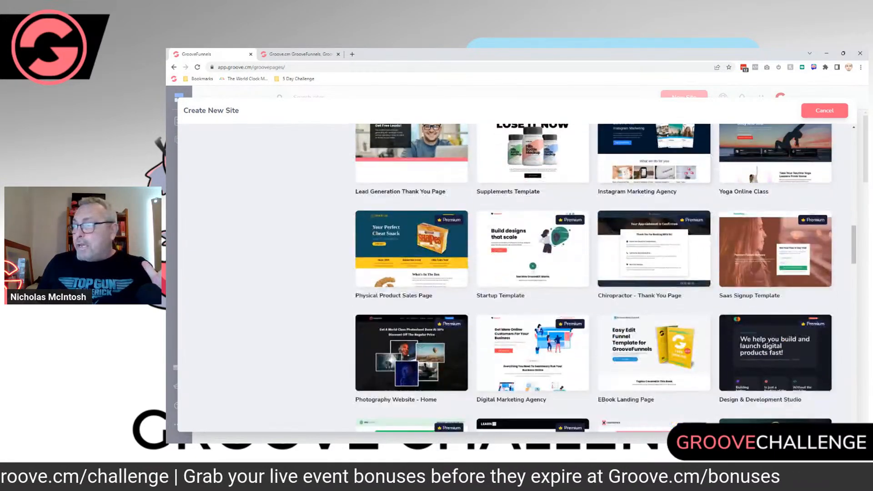
scroll(594, 279, "down", 1)
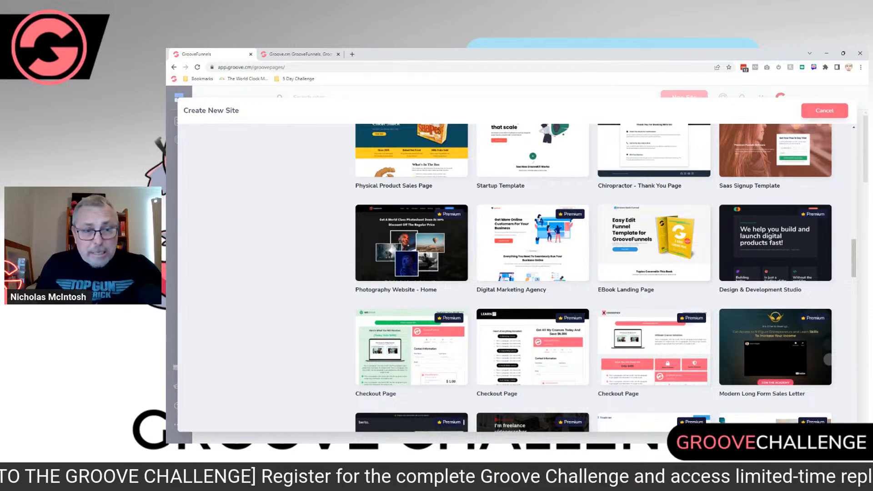
left_click(654, 243)
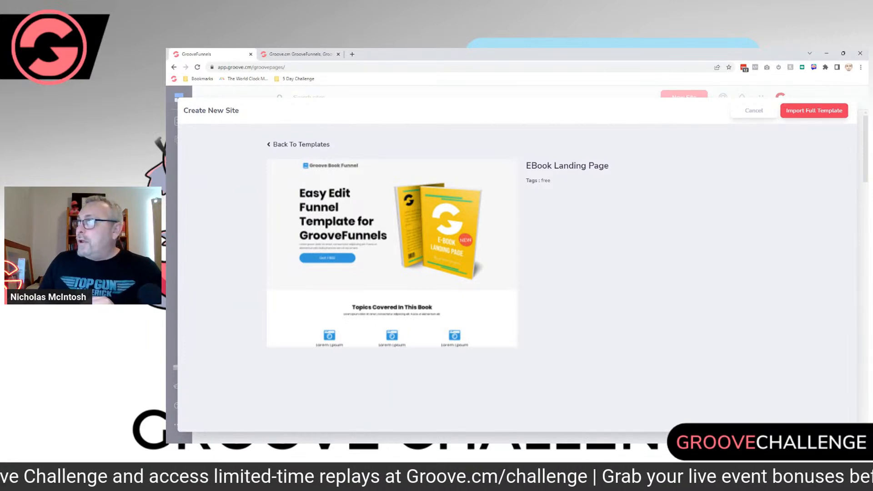
Step: Import the full EBook Landing Page template as a new site named "Free Groove E-book" and start building
left_click(814, 111)
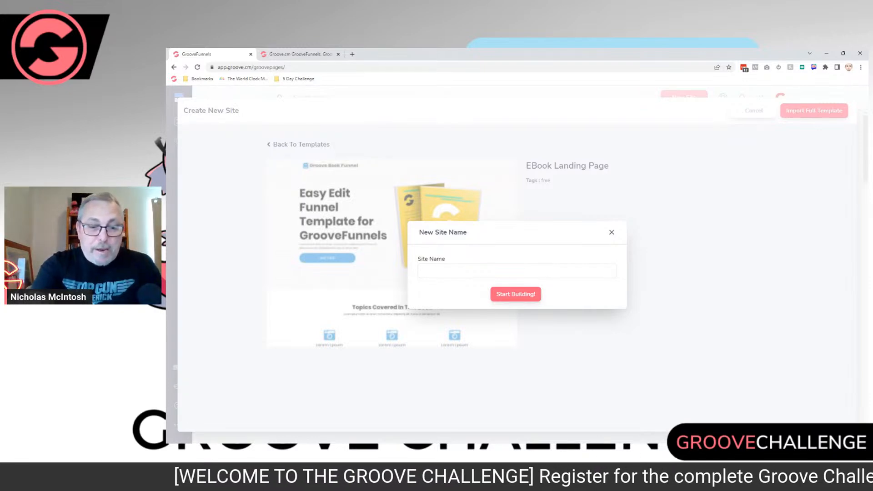
type("Free")
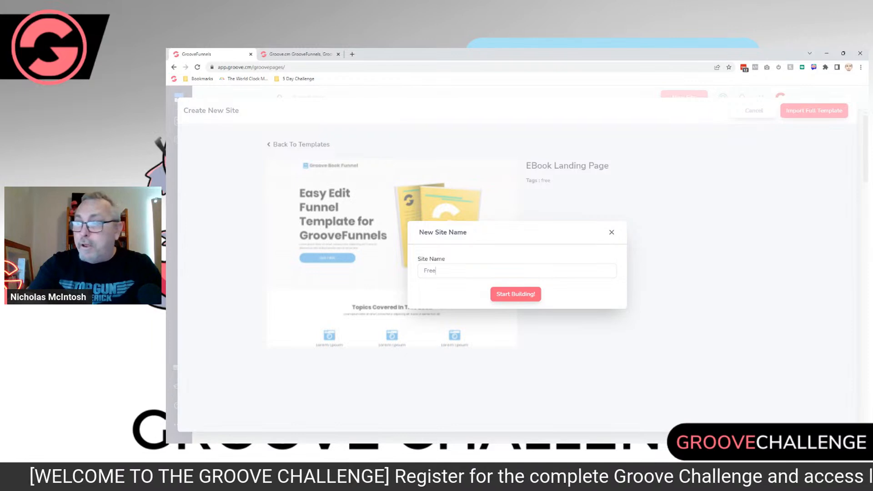
type(" Groove ")
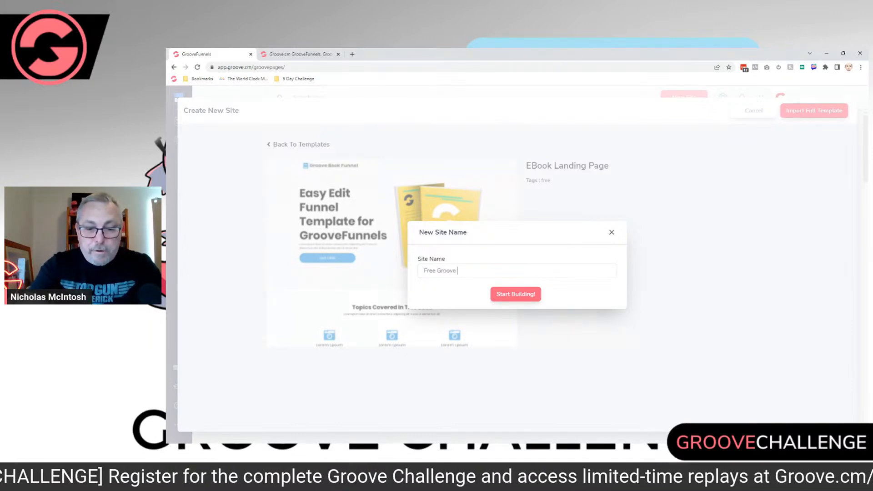
type("E-book")
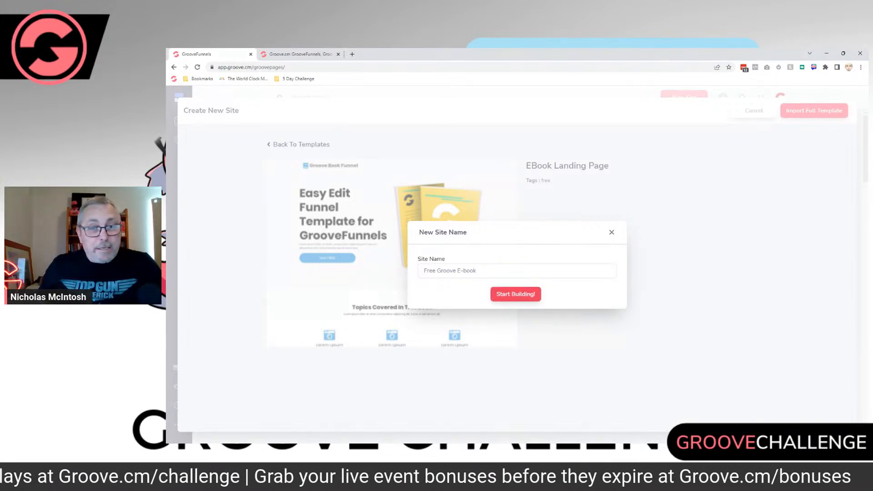
key("Return")
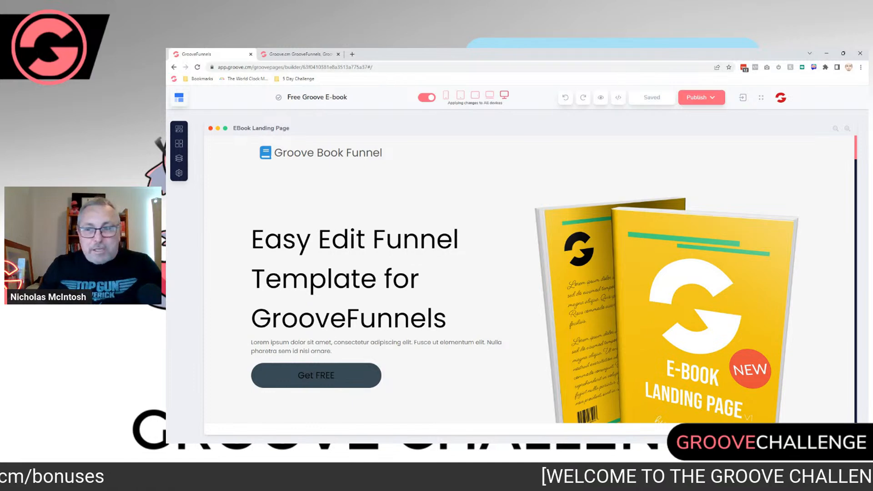
Step: Review all sections of the imported landing page from the hero area down to the footer
scroll(528, 279, "down", 10)
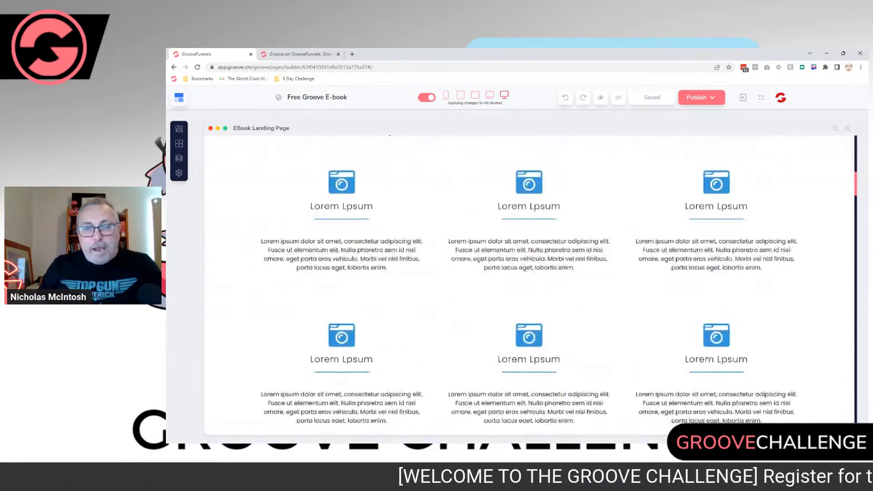
scroll(527, 280, "down", 10)
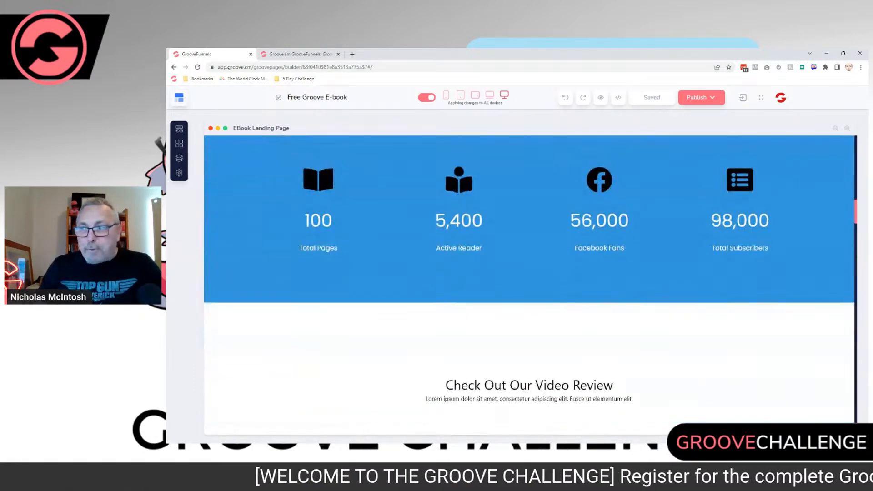
scroll(527, 279, "down", 10)
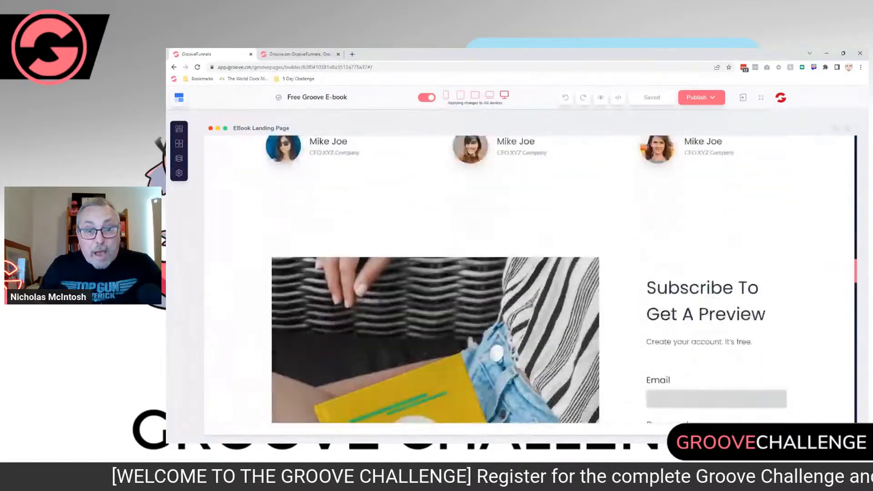
scroll(527, 280, "down", 10)
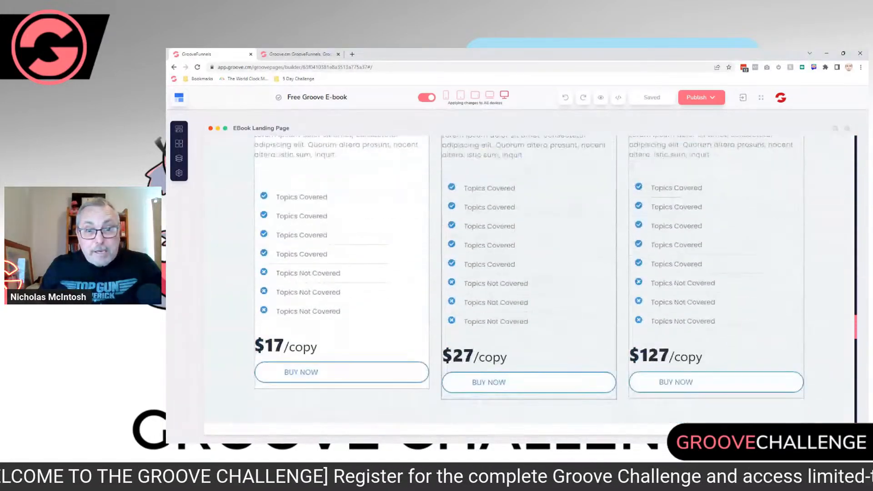
scroll(527, 280, "down", 8)
scroll(530, 279, "down", 15)
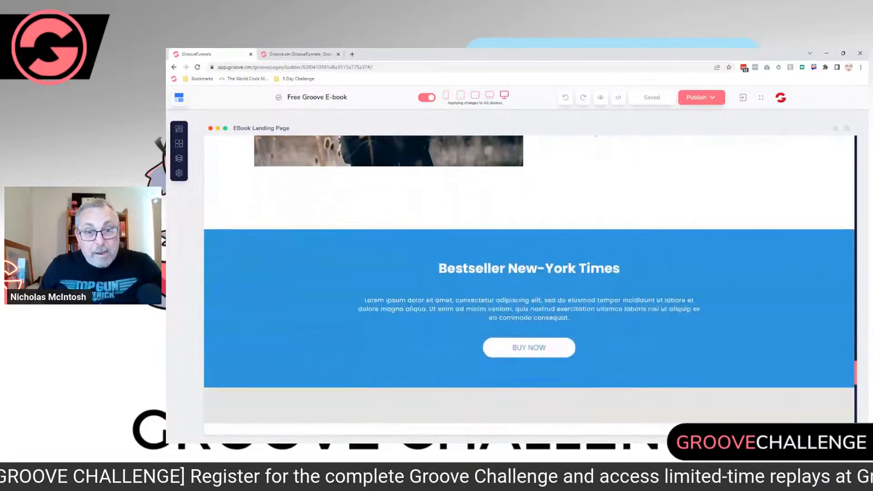
scroll(529, 273, "down", 3)
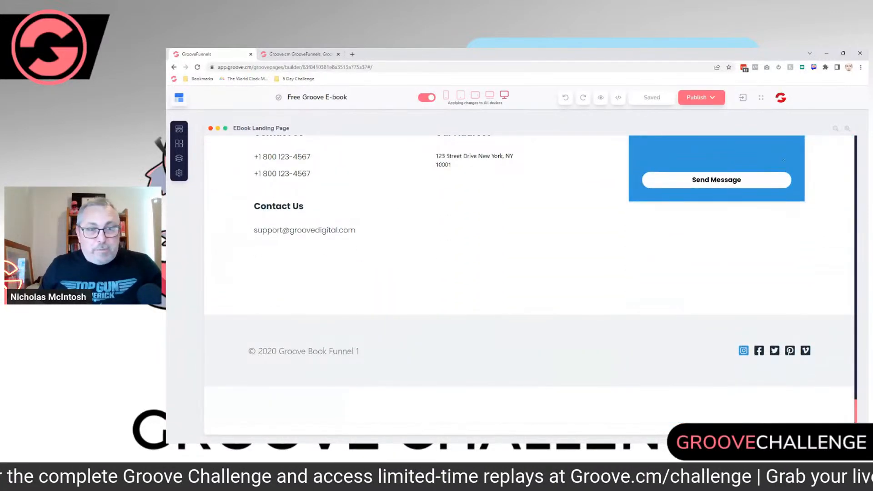
scroll(529, 279, "up", 20)
scroll(530, 280, "up", 15)
scroll(529, 279, "up", 15)
scroll(529, 279, "up", 2)
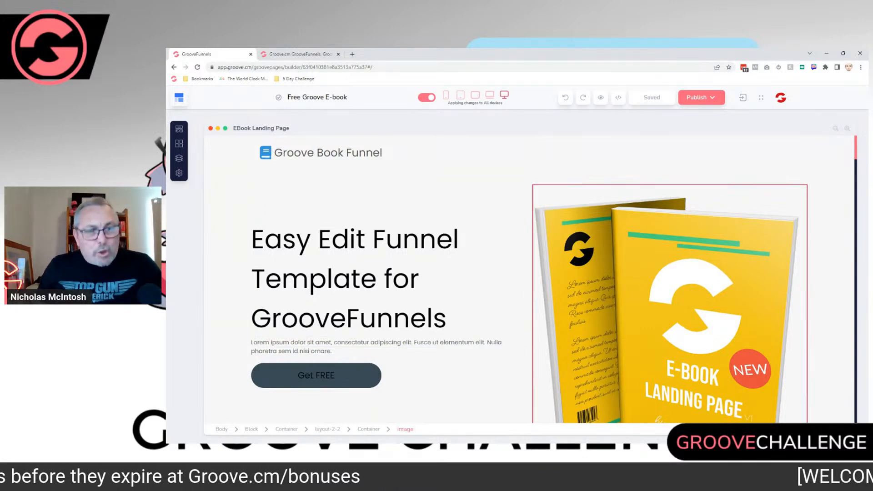
Step: Delete the "Topics Covered In This Book" heading block and undo the deletion
scroll(837, 230, "down", 8)
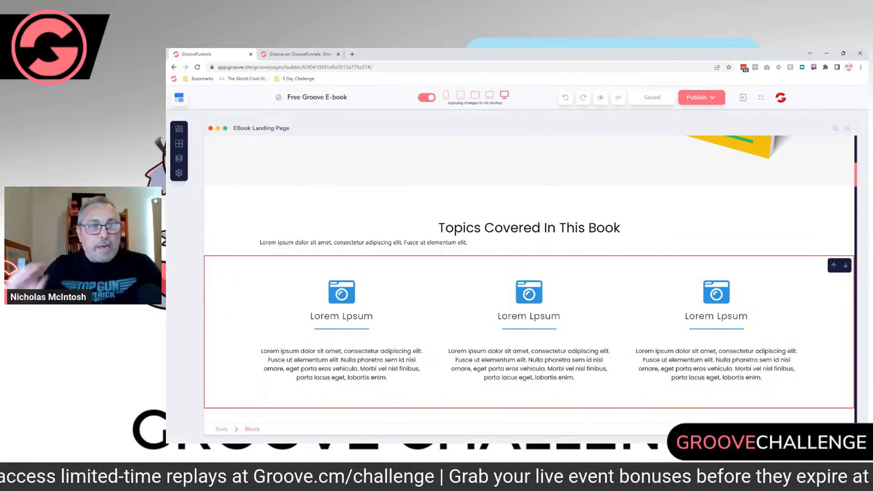
scroll(530, 279, "up", 2)
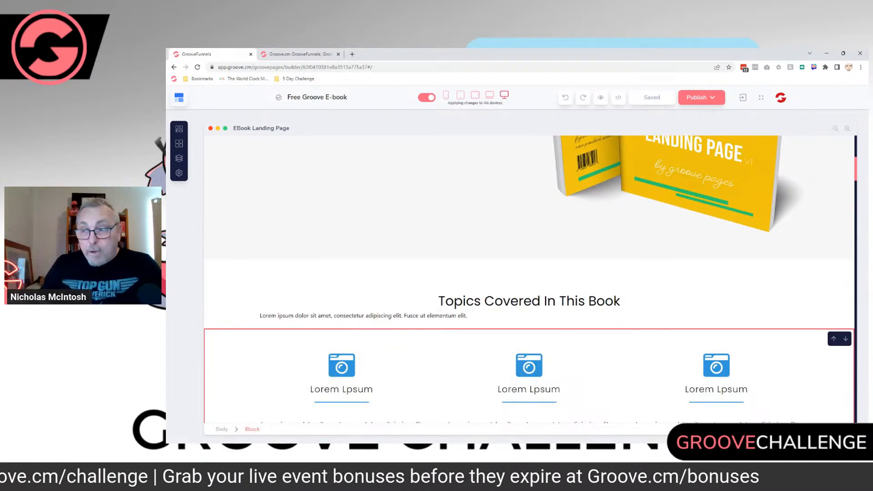
left_click(805, 294)
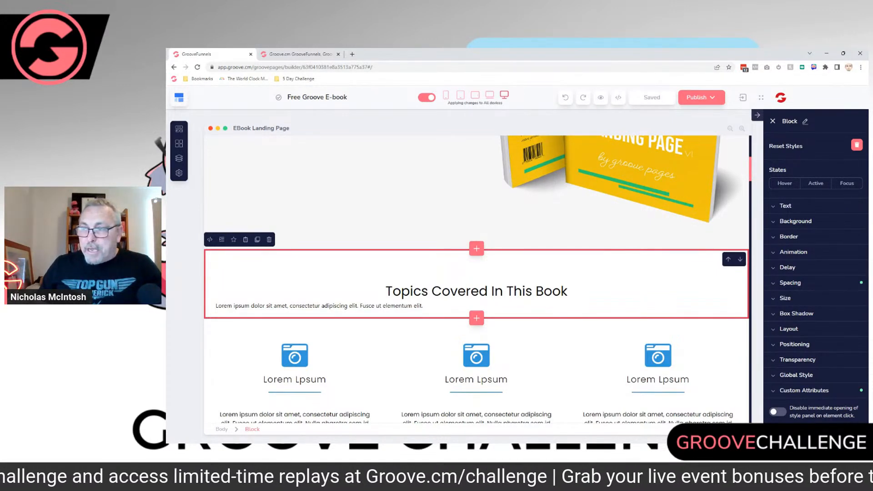
left_click(567, 291)
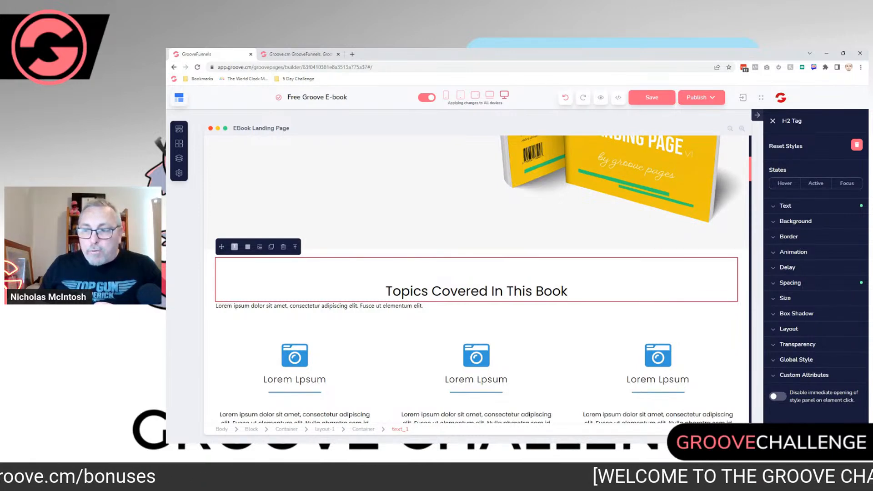
left_click(743, 294)
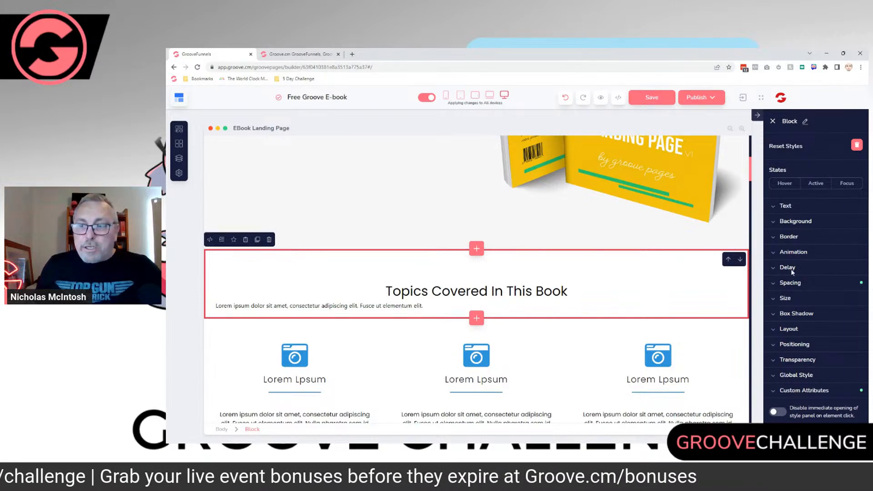
key("Delete")
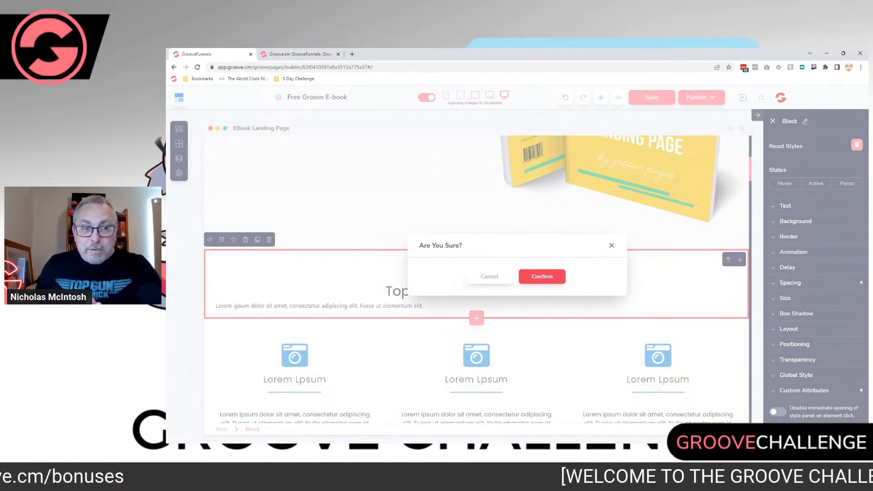
left_click(542, 277)
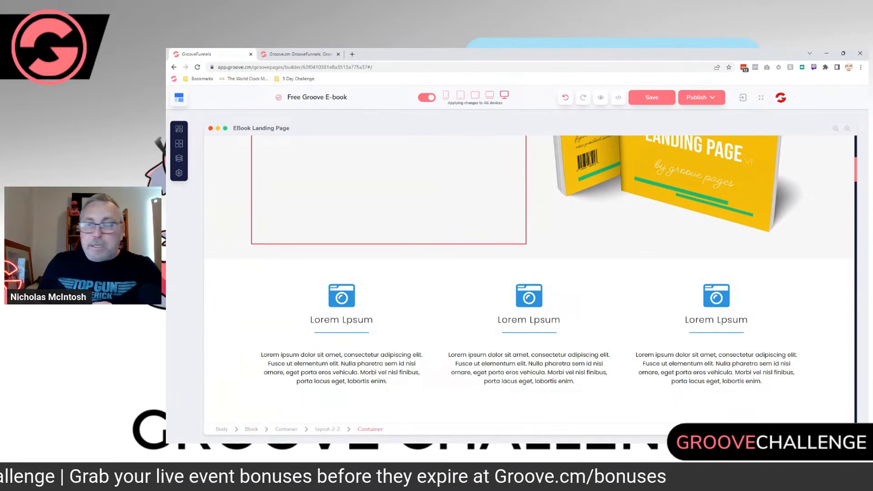
key("ctrl+z")
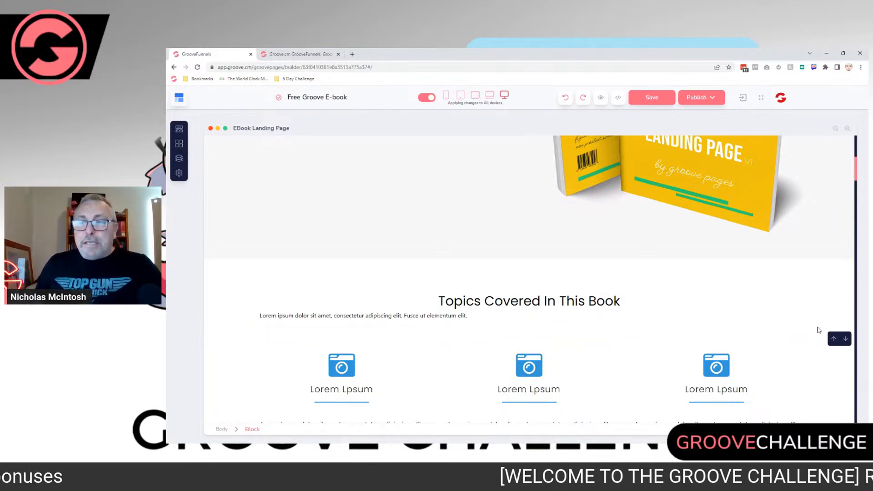
Step: Select the "Topics Covered In This Book" block, collapse and restore its style settings, and show its Layout options
left_click(802, 293)
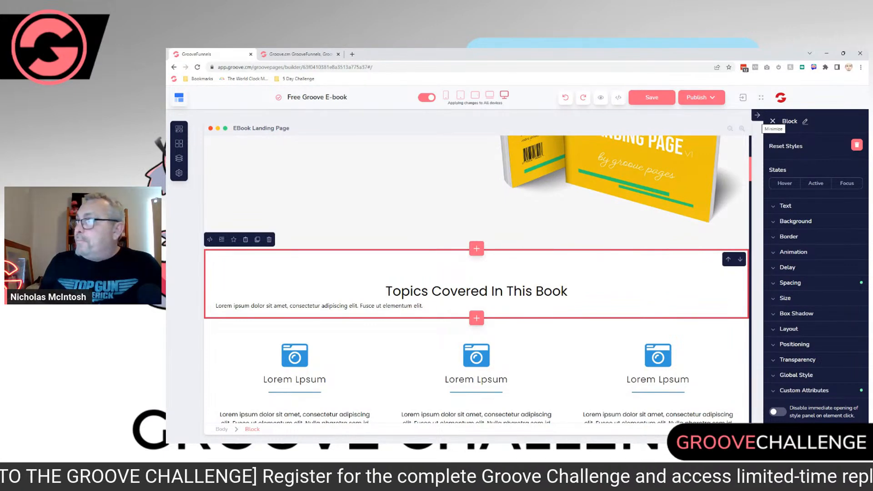
left_click(772, 121)
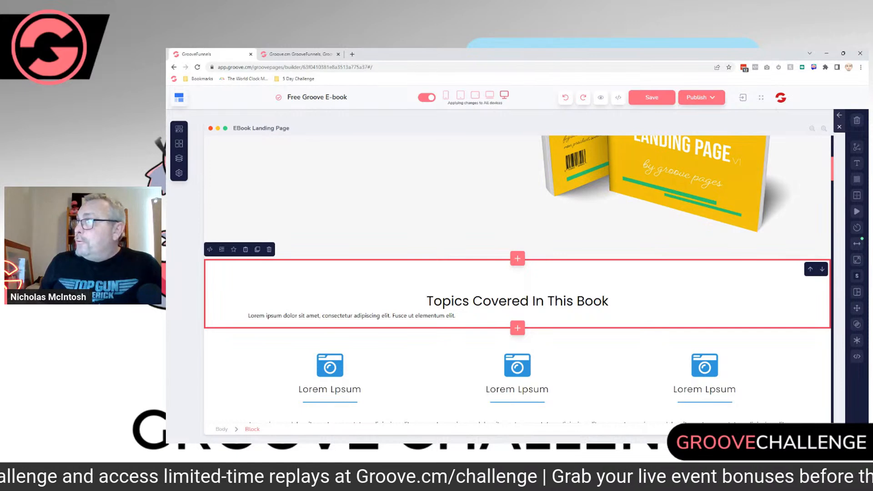
left_click(840, 116)
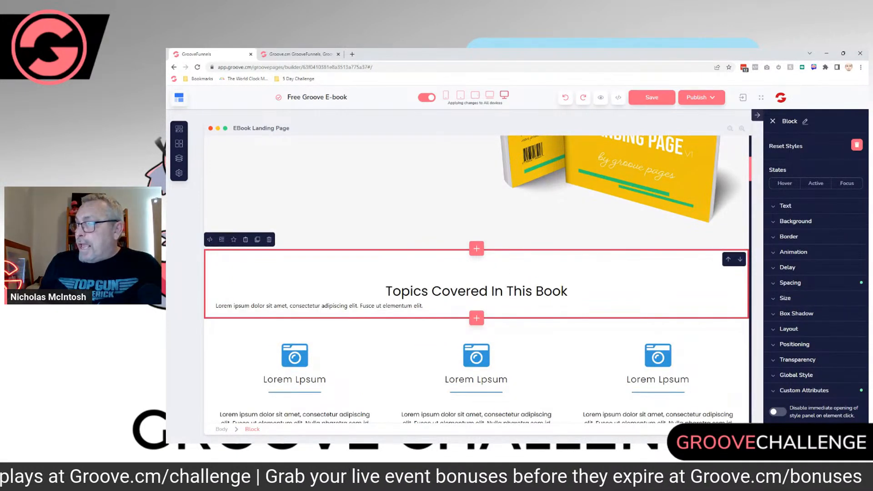
left_click(788, 329)
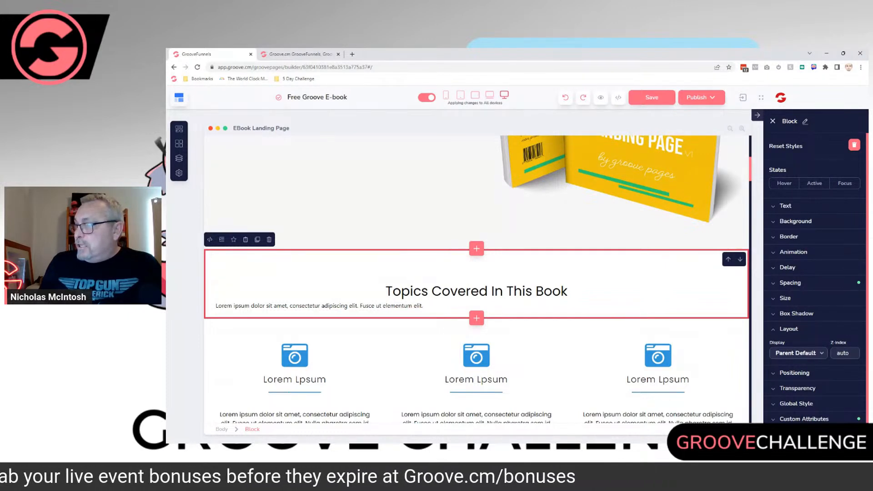
Step: Set the "Topics Covered In This Book" block's Display to none and restore it to Parent Default
double_click(777, 342)
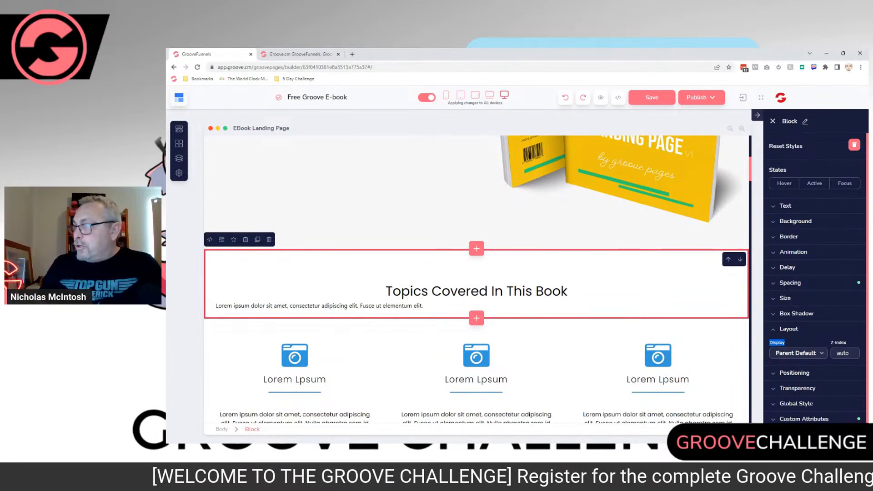
left_click(798, 354)
scroll(798, 355, "down", 1)
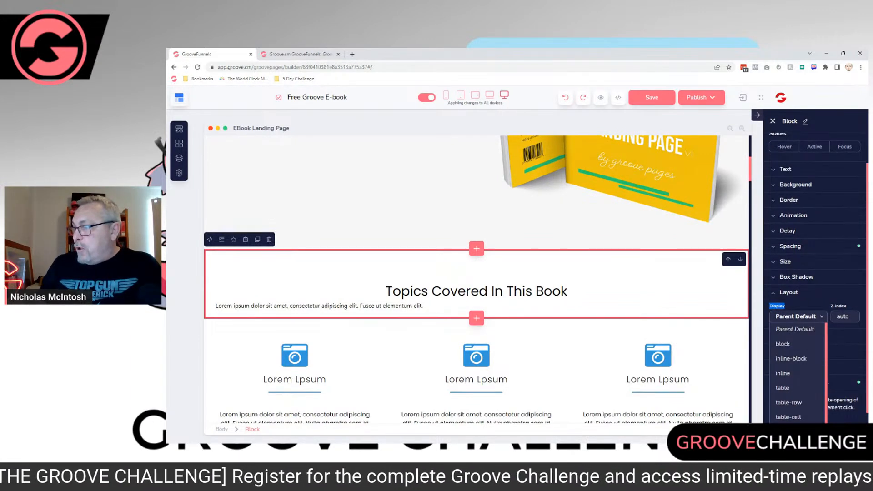
scroll(799, 360, "down", 1)
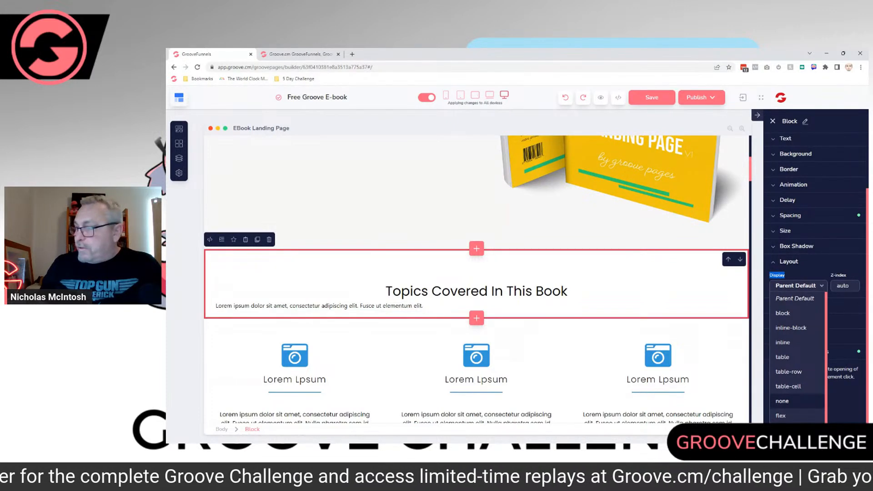
left_click(783, 401)
scroll(835, 271, "up", 2)
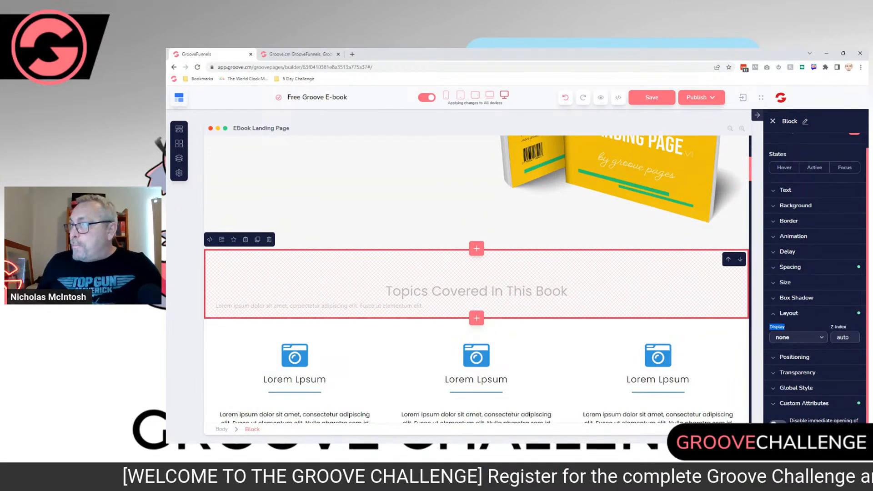
left_click(798, 337)
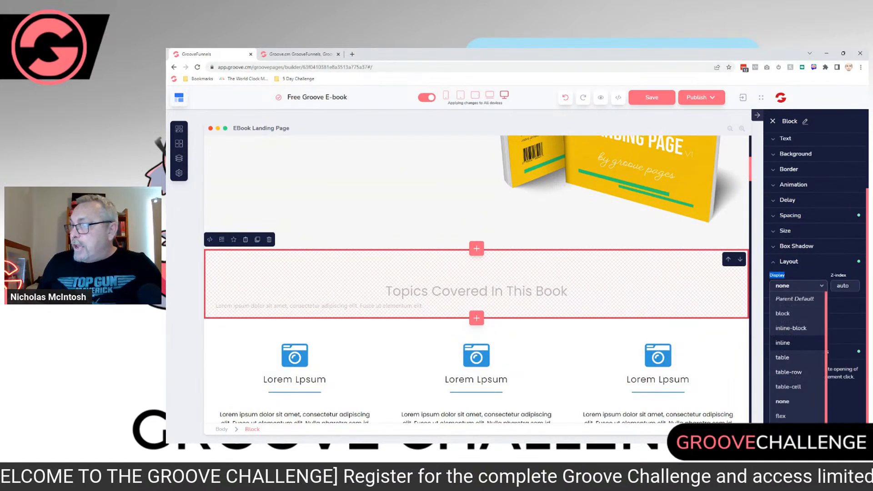
left_click(795, 299)
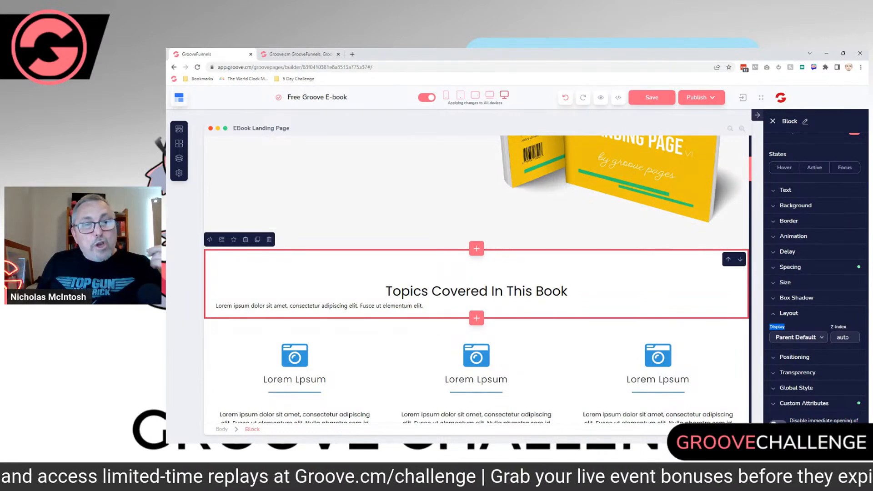
Step: Set Display to none for the "Topics Covered In This Book" block and the first three-column icon block beneath it
left_click(798, 337)
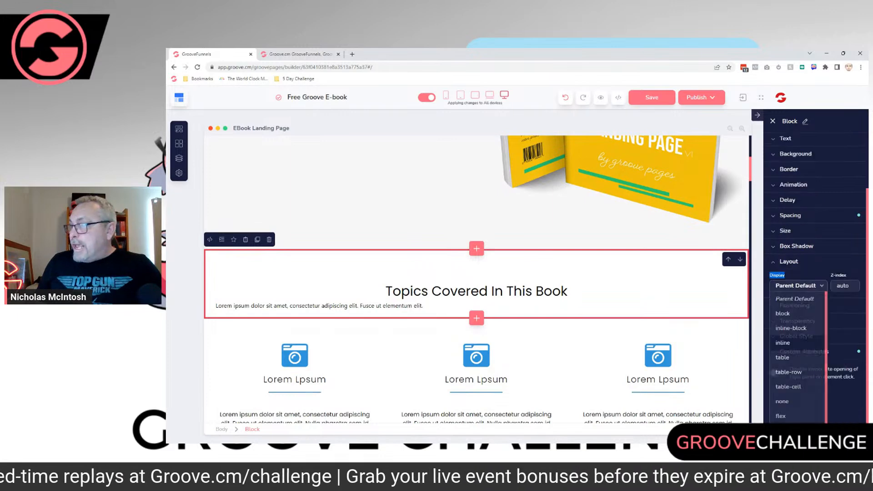
left_click(783, 401)
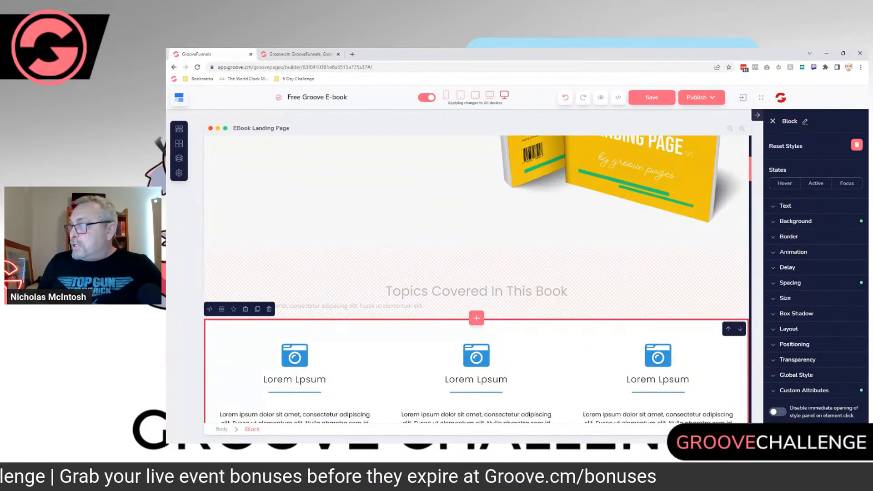
left_click(788, 329)
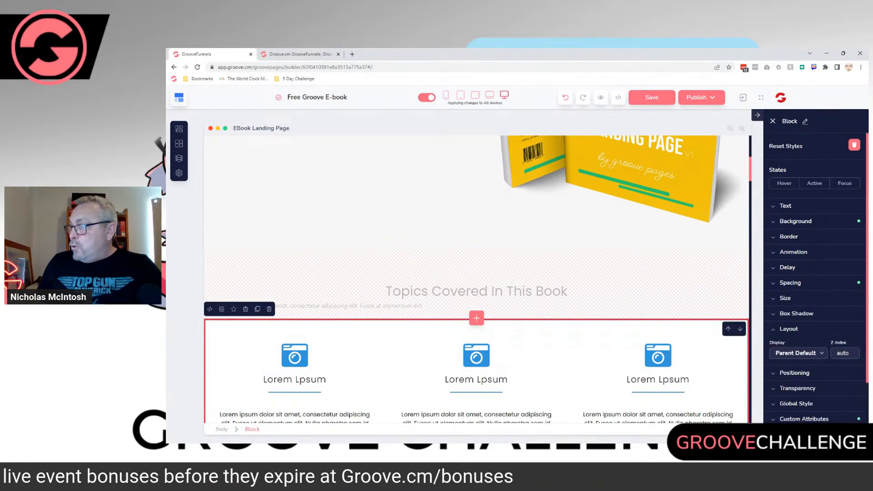
left_click(798, 352)
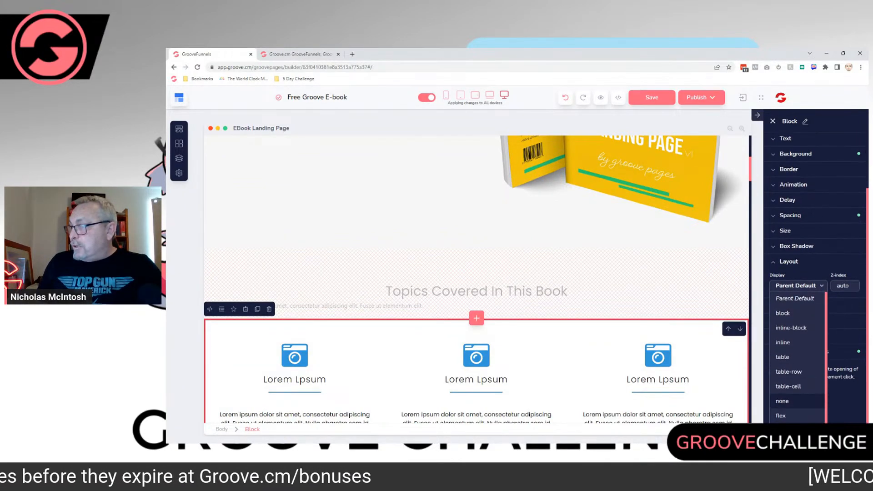
left_click(783, 401)
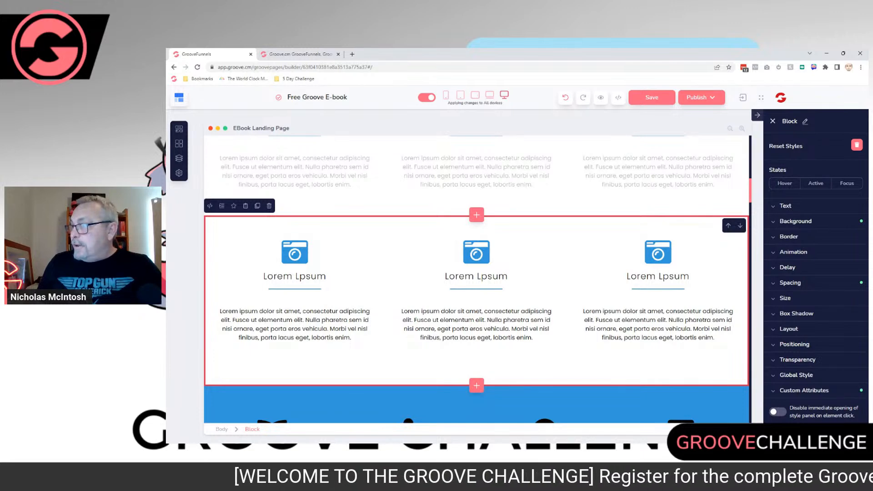
Step: Set Display to none for the second three-column icon block, just above the blue statistics section
left_click(789, 329)
scroll(796, 329, "down", 1)
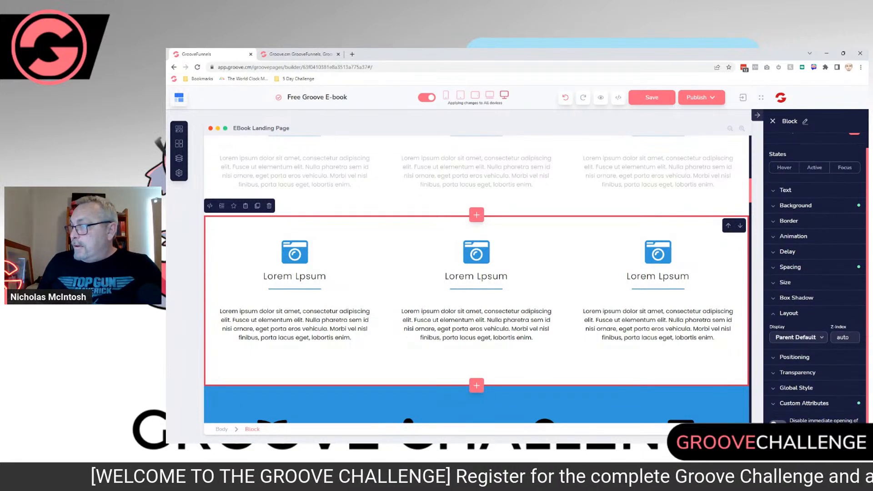
left_click(799, 337)
scroll(799, 355, "down", 2)
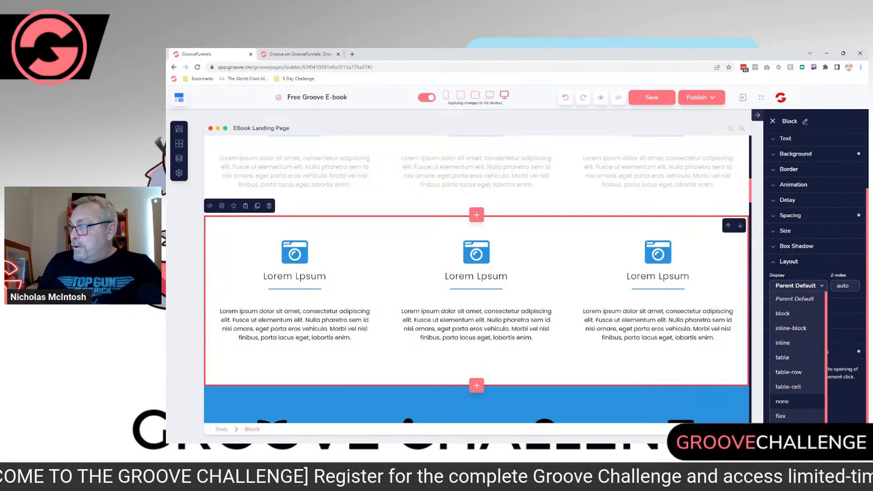
left_click(783, 401)
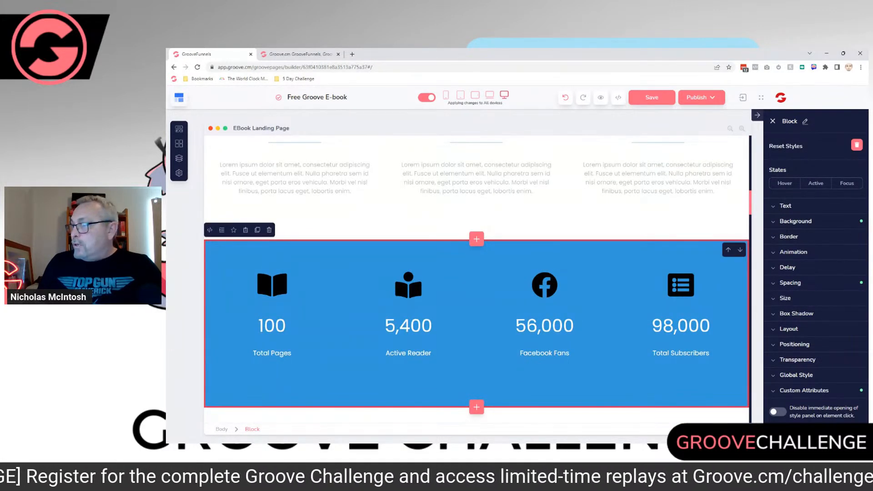
Step: Set Display to none for the blue statistics block with Total Pages, Active Reader, Facebook Fans and Total Subscribers
left_click(788, 330)
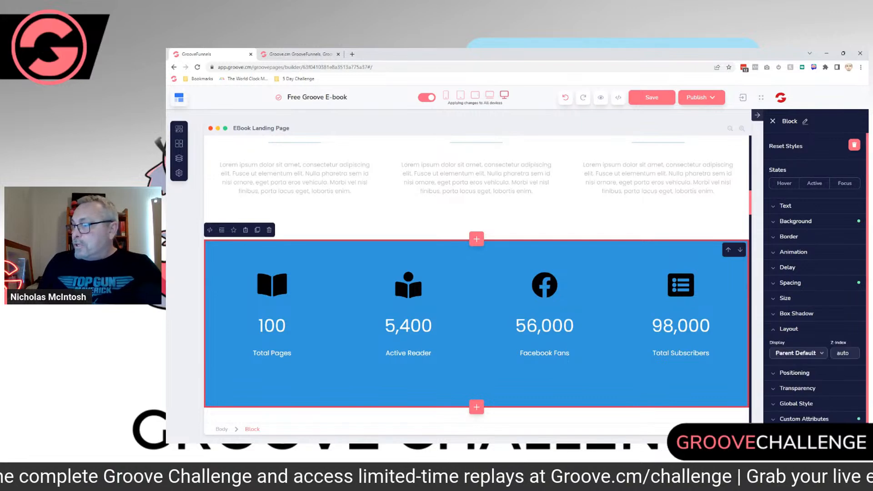
scroll(795, 339, "down", 1)
left_click(798, 337)
scroll(798, 345, "down", 2)
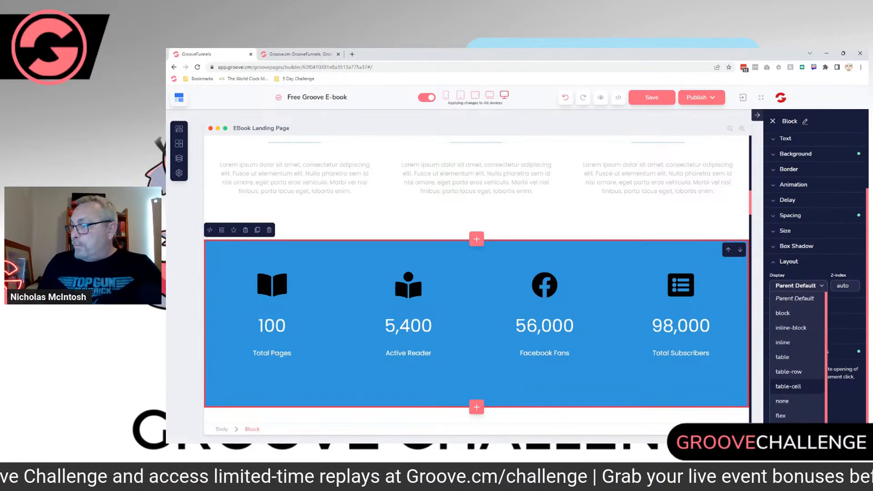
left_click(783, 401)
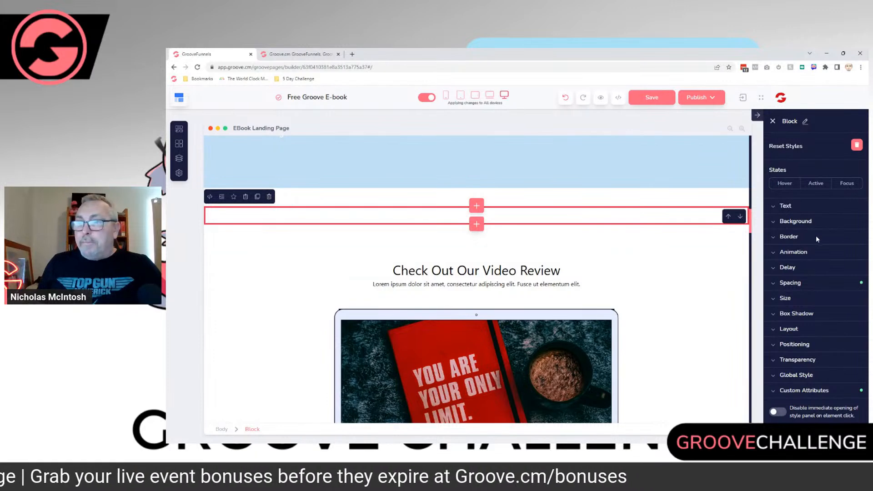
Step: Delete the "Check Out Our Video Review" block and the "What Our Readers Are Saying" heading block
left_click(682, 254)
left_click(269, 215)
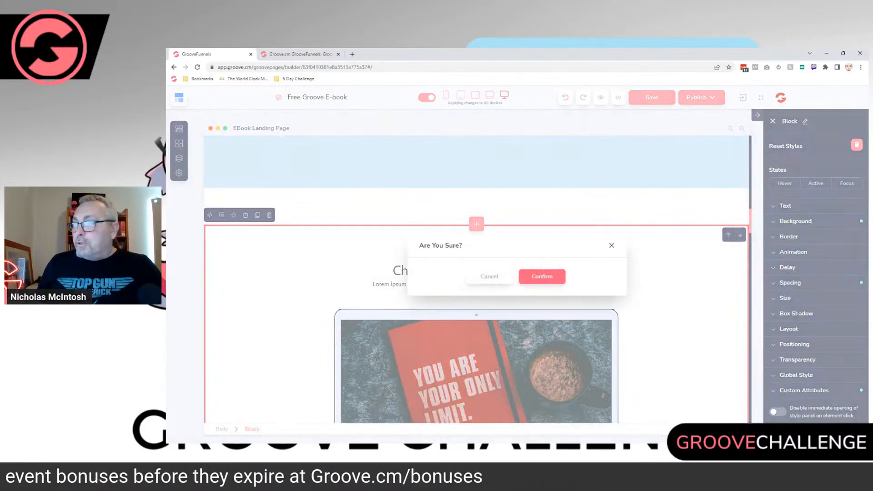
left_click(542, 277)
left_click(748, 199)
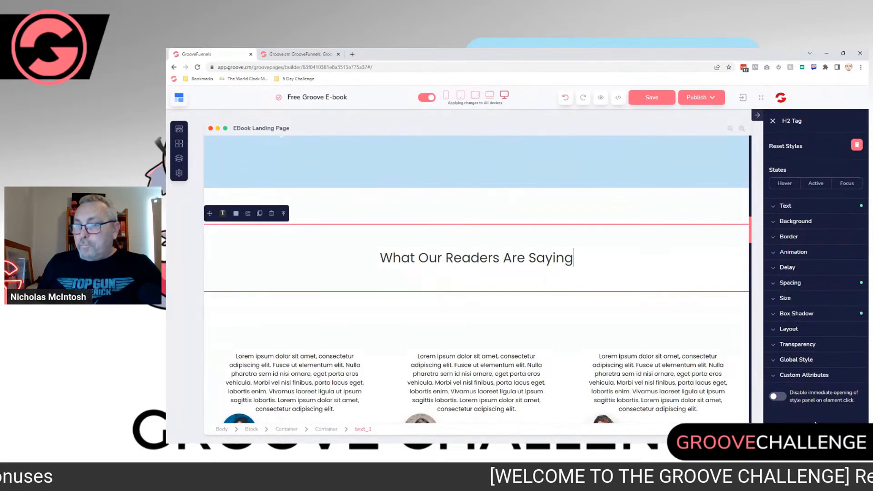
left_click(251, 429)
left_click(268, 214)
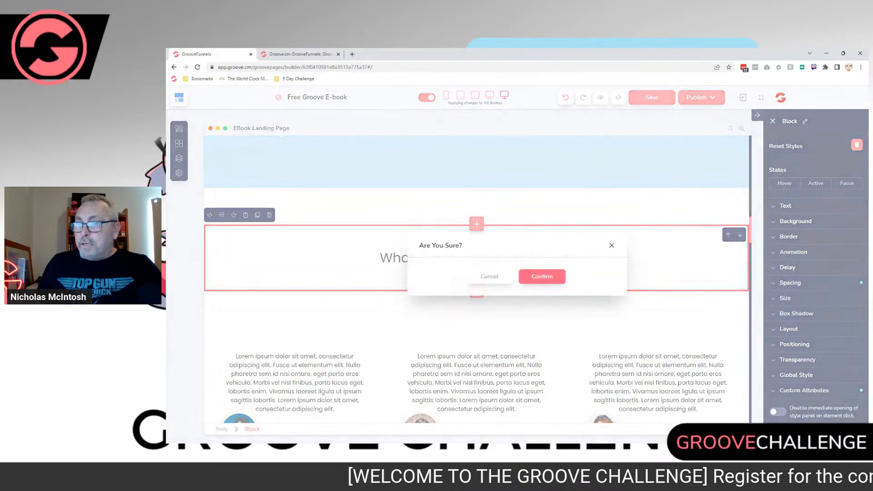
left_click(542, 276)
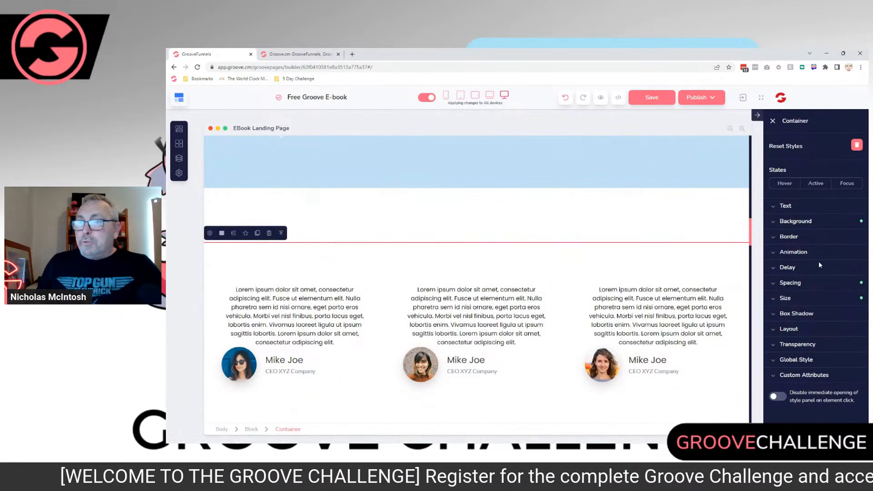
Step: Delete the three-column reader testimonials block and the "Subscribe To Get A Preview" block
left_click(251, 428)
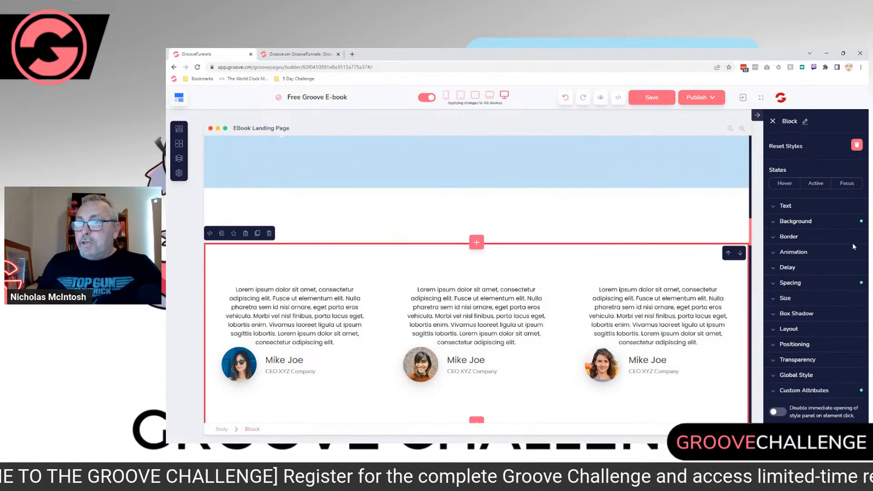
left_click(269, 233)
left_click(542, 276)
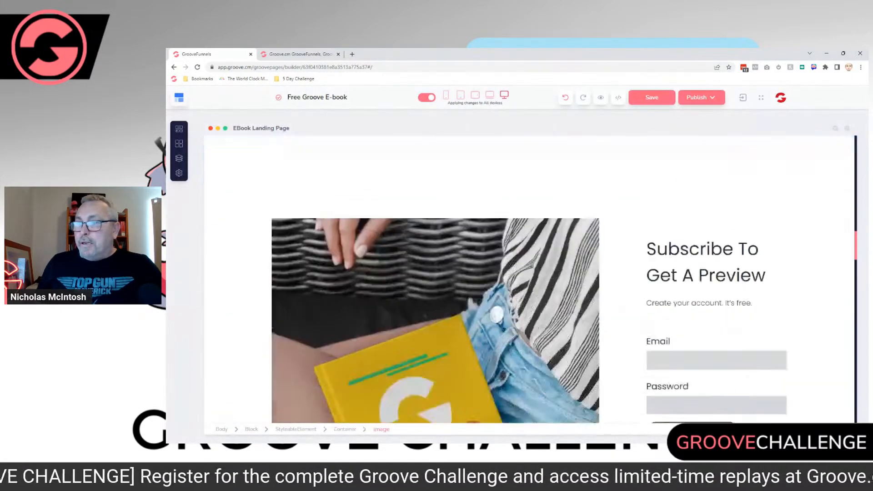
left_click(804, 215)
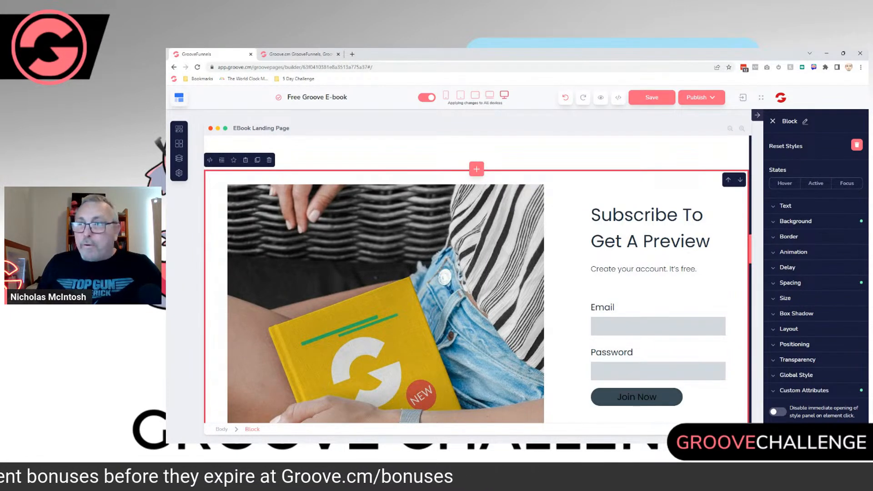
left_click(270, 160)
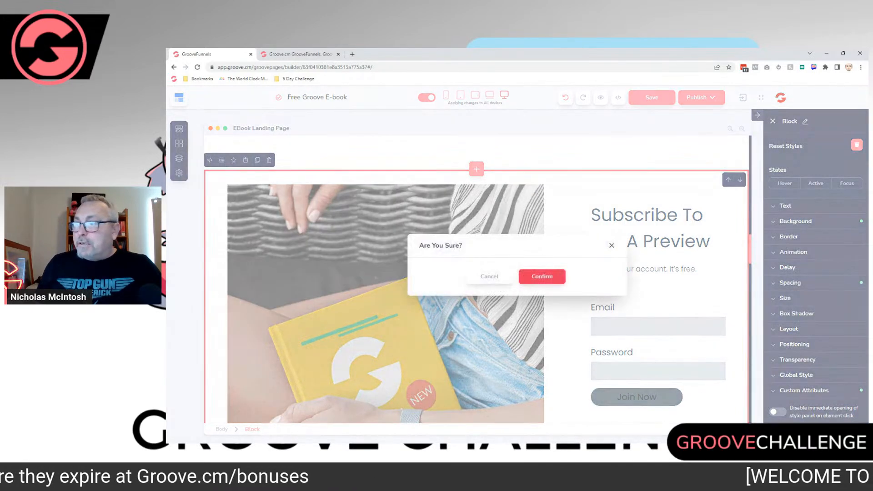
left_click(539, 276)
Step: Select the whole "Pricing And Plans" block and delete it
left_click(792, 260)
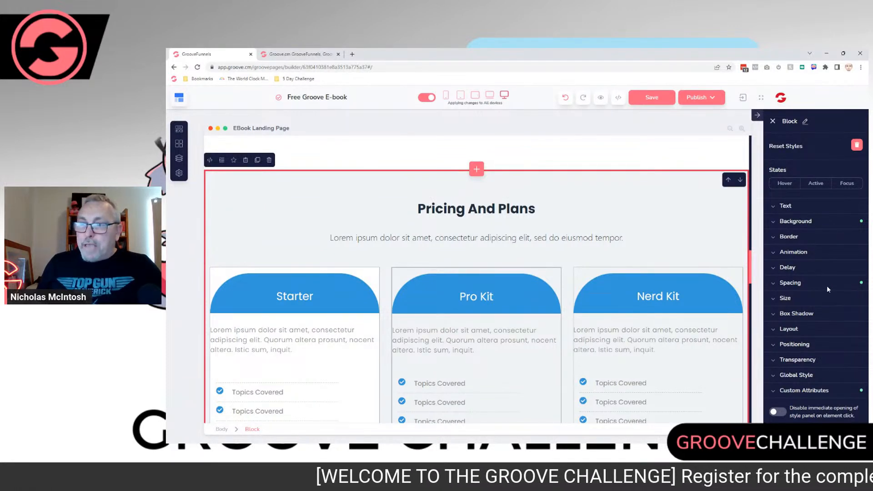
left_click(313, 297)
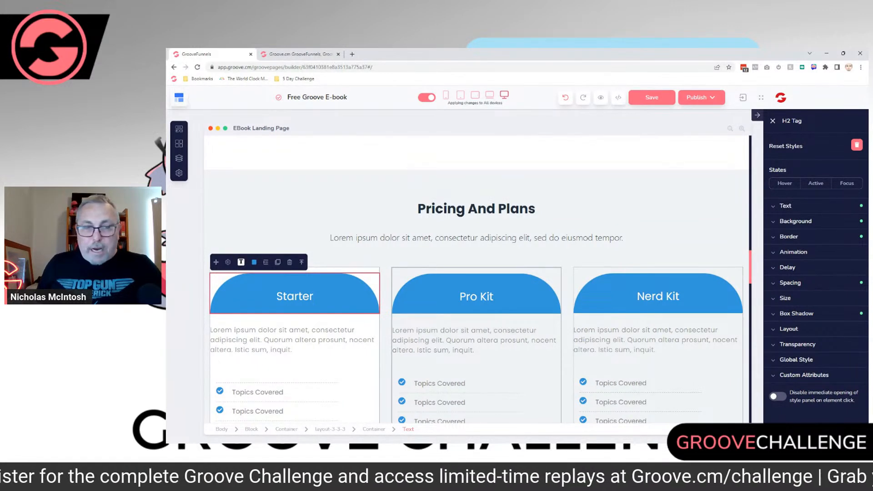
left_click(309, 185)
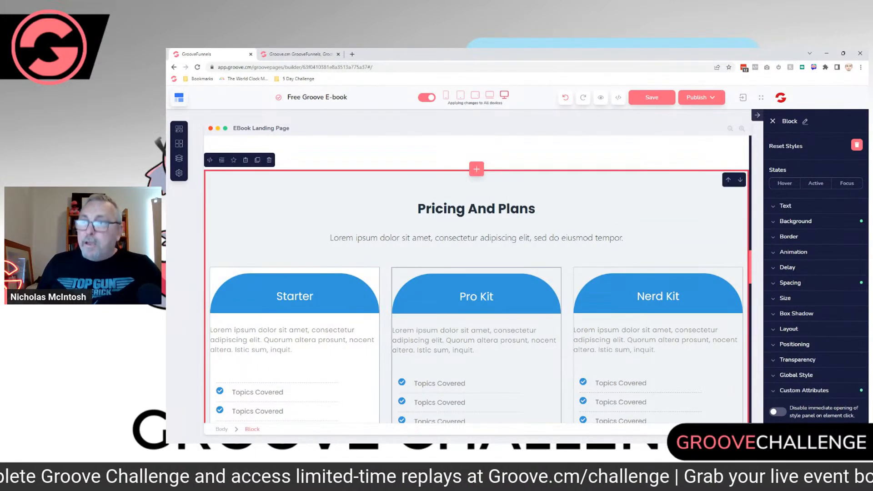
left_click(269, 160)
left_click(542, 276)
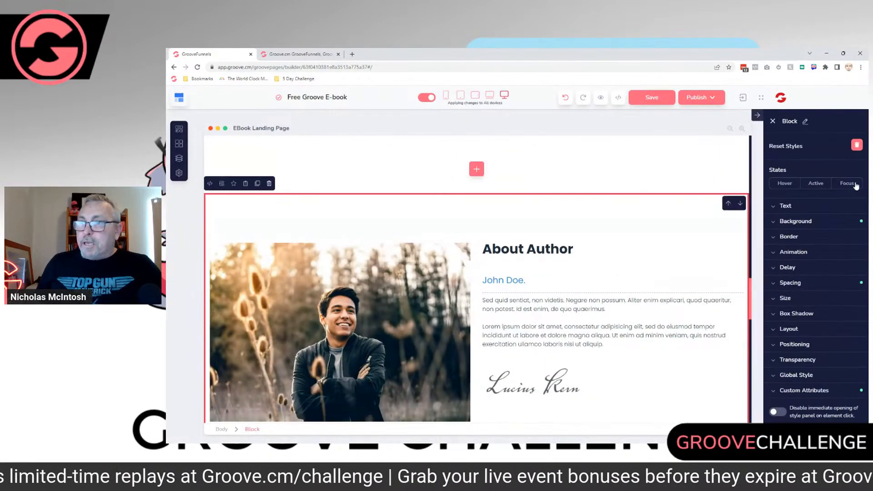
Step: Delete the "About Author" block and the "Bestseller New-York Times" block
key("Delete")
key("Return")
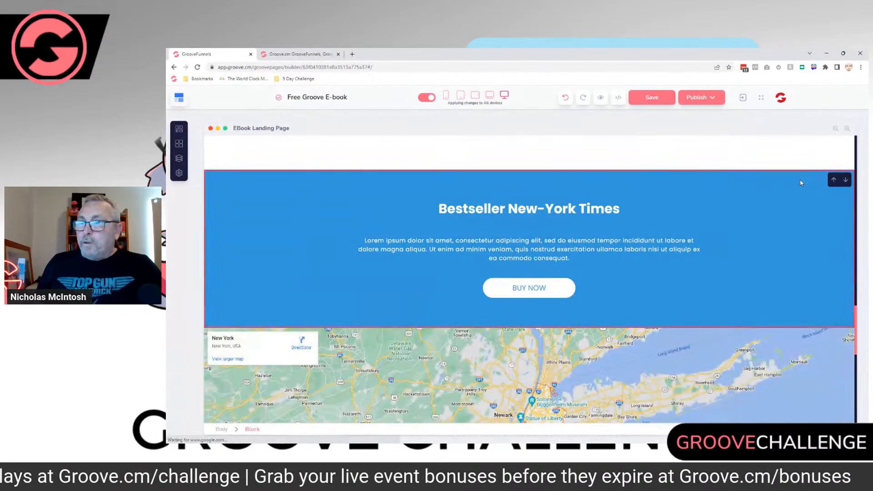
left_click(816, 202)
key("Delete")
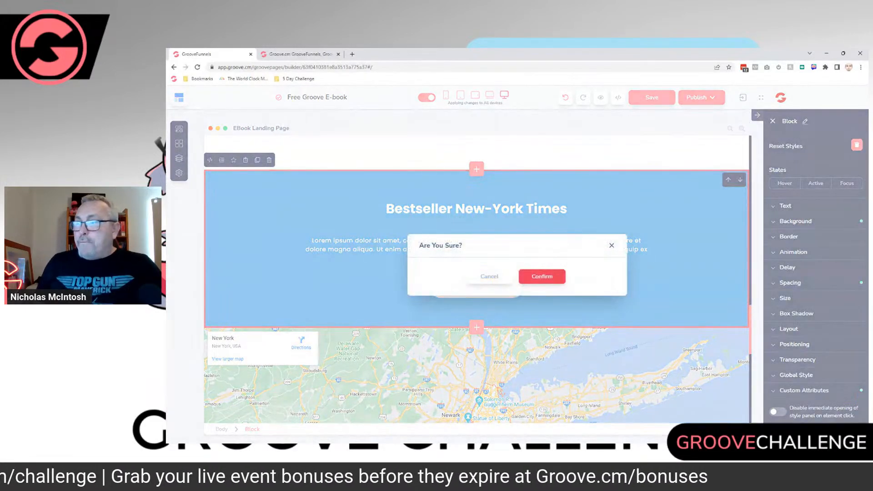
left_click(542, 277)
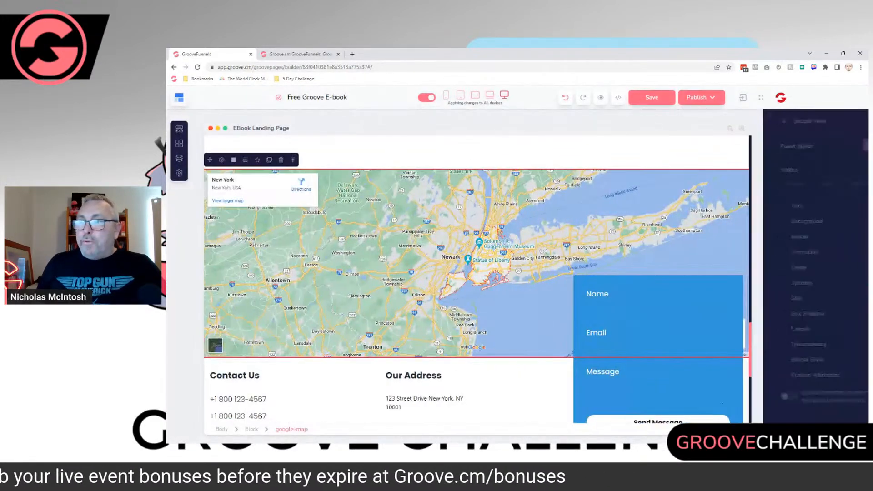
Step: Delete the New York Google map and select the contact details block above the footer
key("Delete")
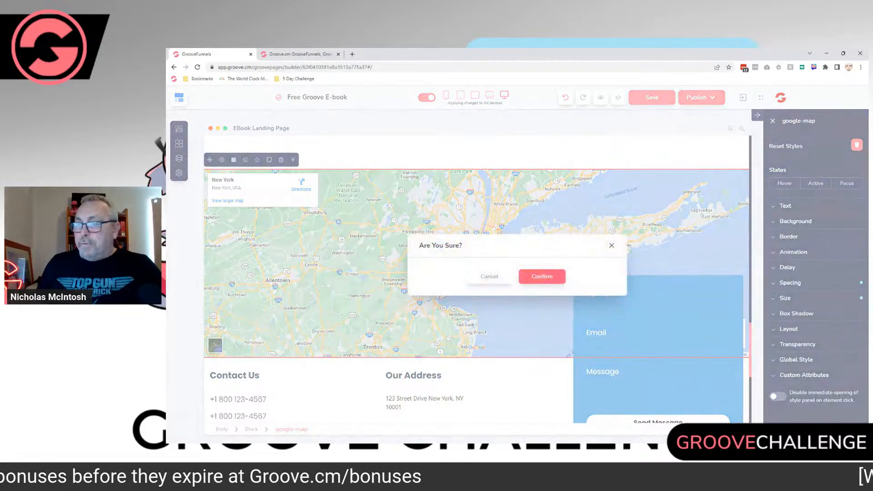
left_click(542, 277)
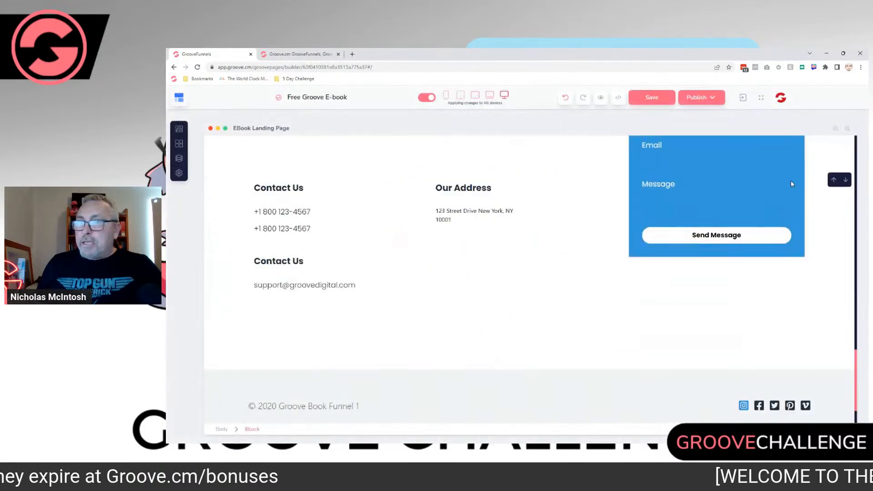
left_click(803, 184)
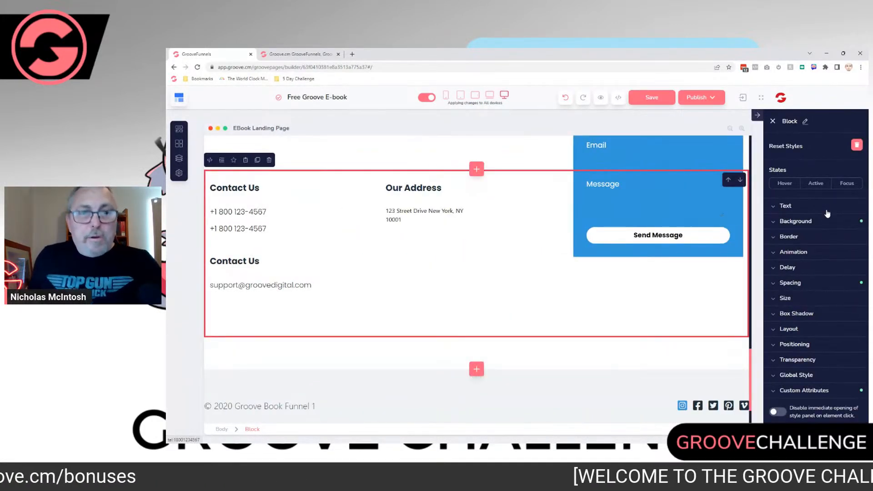
Step: Delete the contact details block and the two empty blocks left above the footer
left_click(857, 145)
left_click(542, 276)
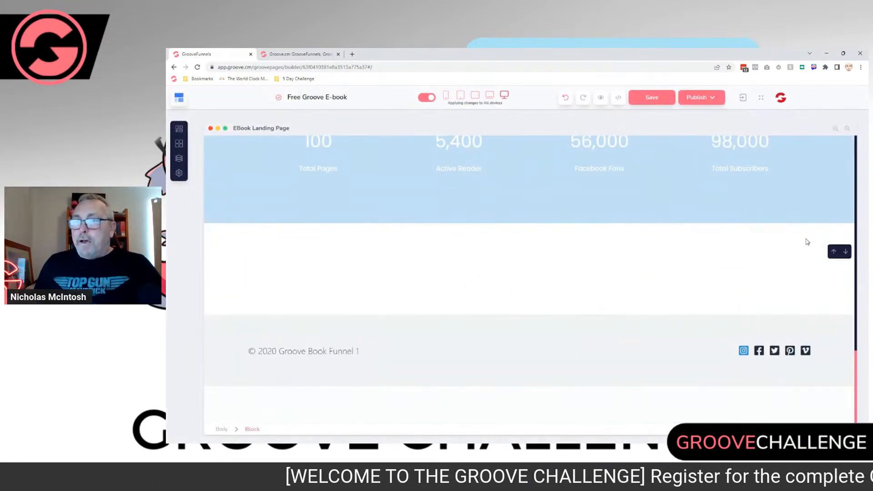
left_click(797, 238)
left_click(856, 144)
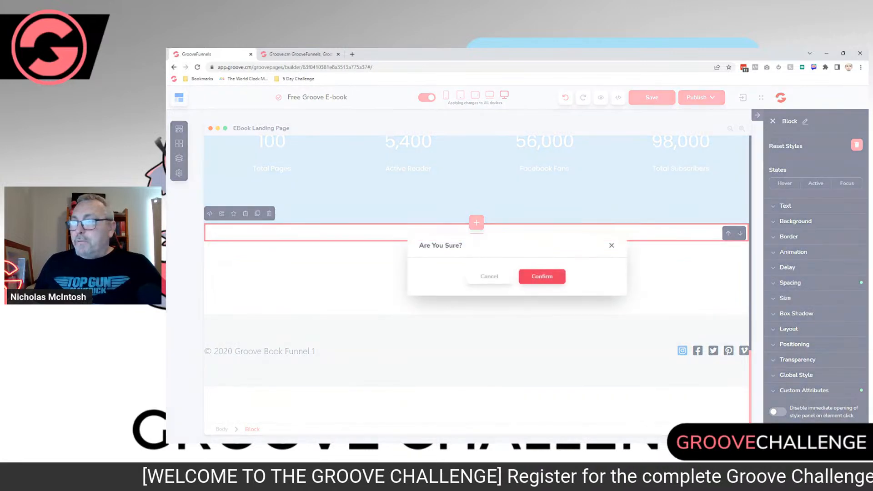
left_click(540, 276)
left_click(802, 257)
left_click(856, 145)
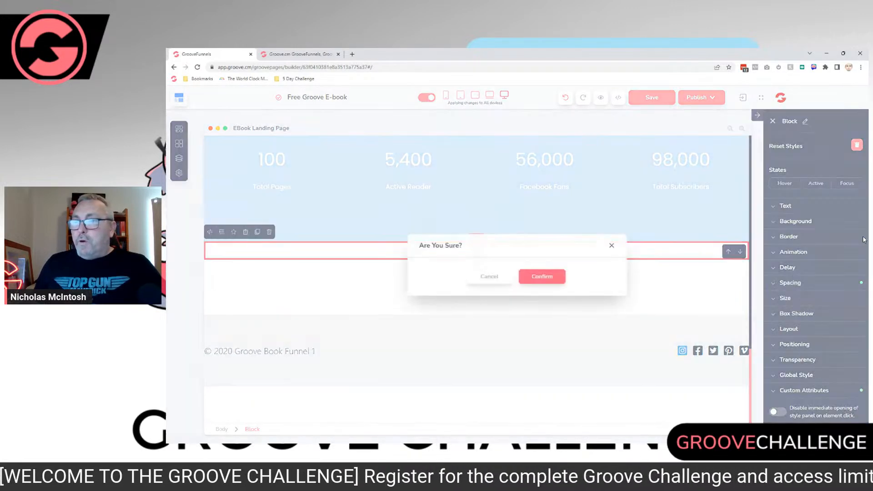
left_click(541, 276)
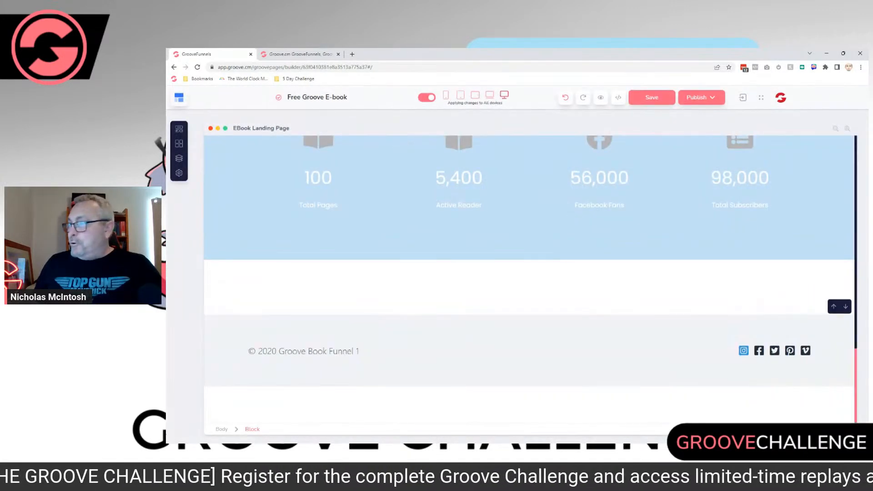
Step: Select the footer's copyright text and delete the Vimeo icon from the footer's social icons
left_click(358, 351)
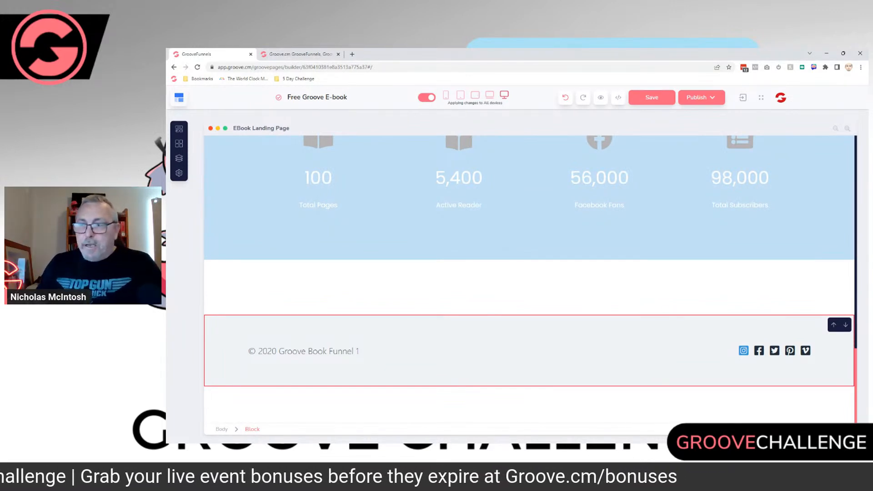
left_click_drag(249, 351, 356, 351)
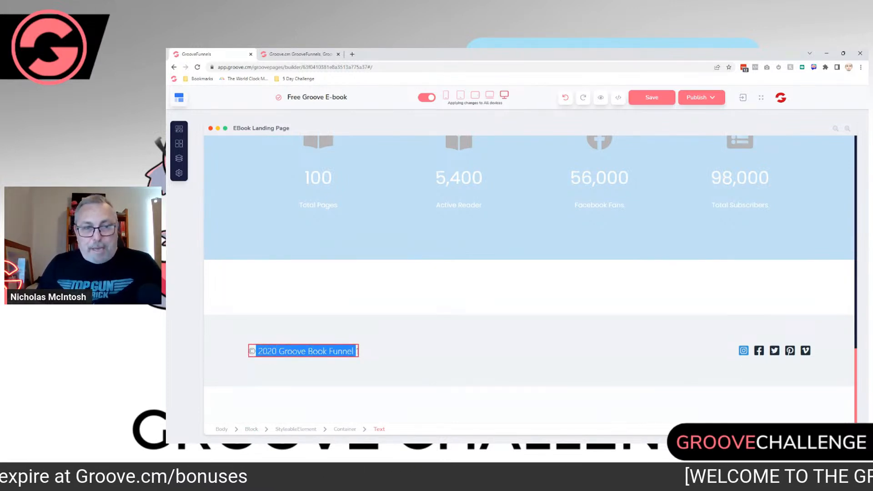
left_click(350, 351)
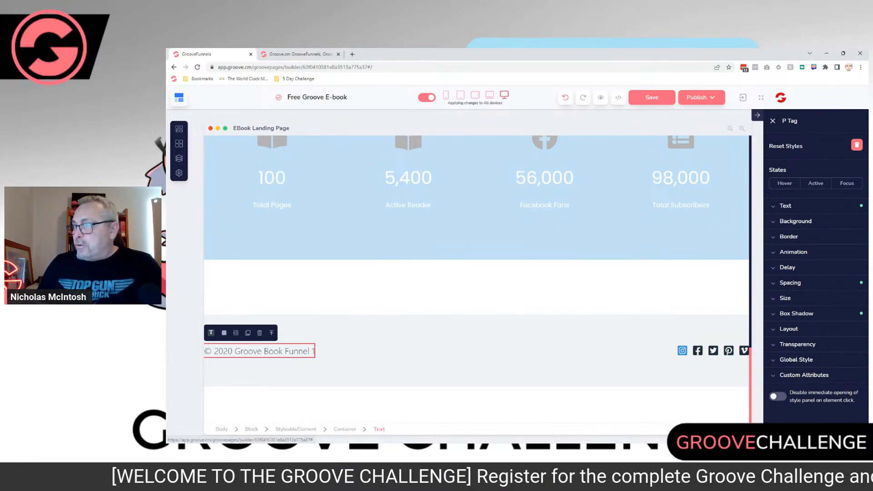
left_click(744, 351)
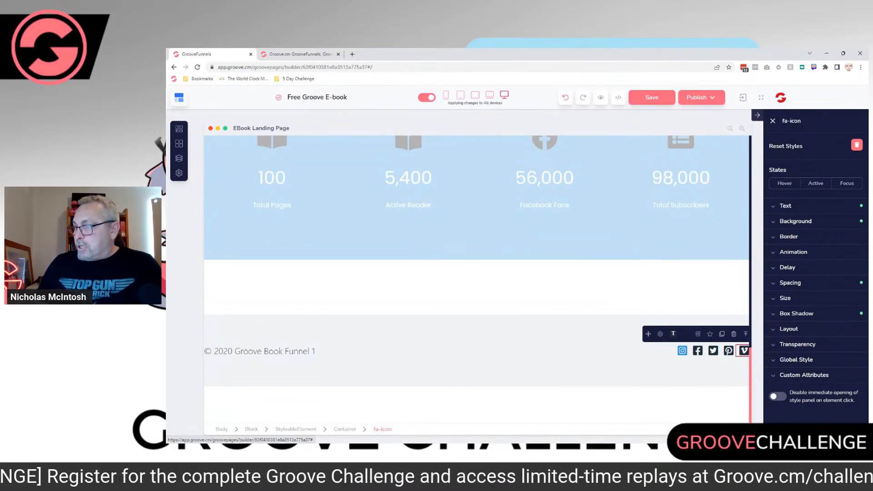
left_click(733, 334)
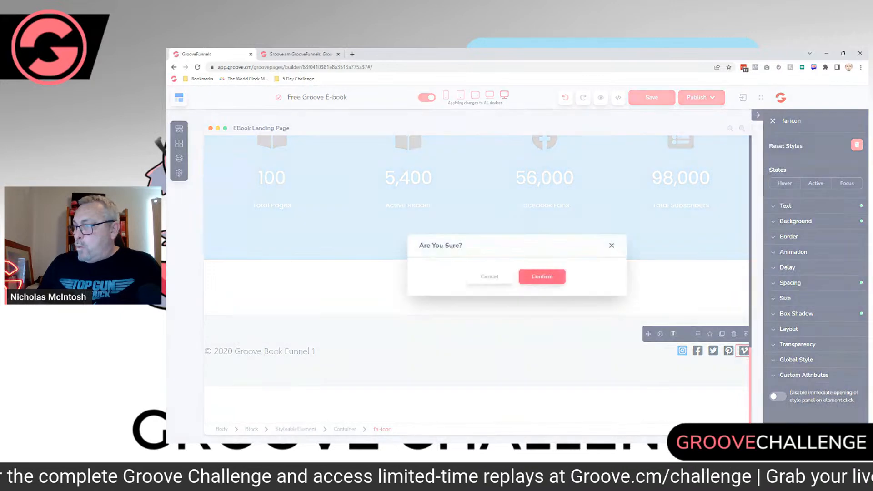
left_click(541, 275)
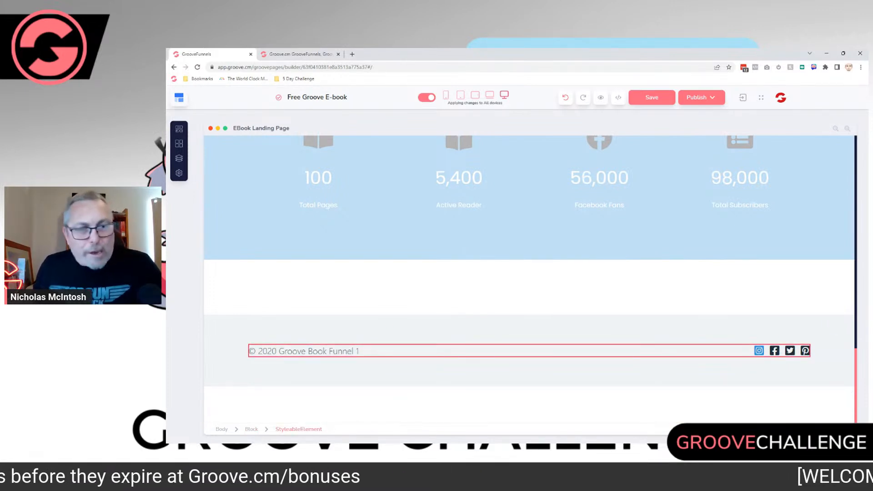
Step: Replace the "Groove Book Funnel" text in the page header with the author's first name, capitalising only its first letter
scroll(637, 351, "up", 15)
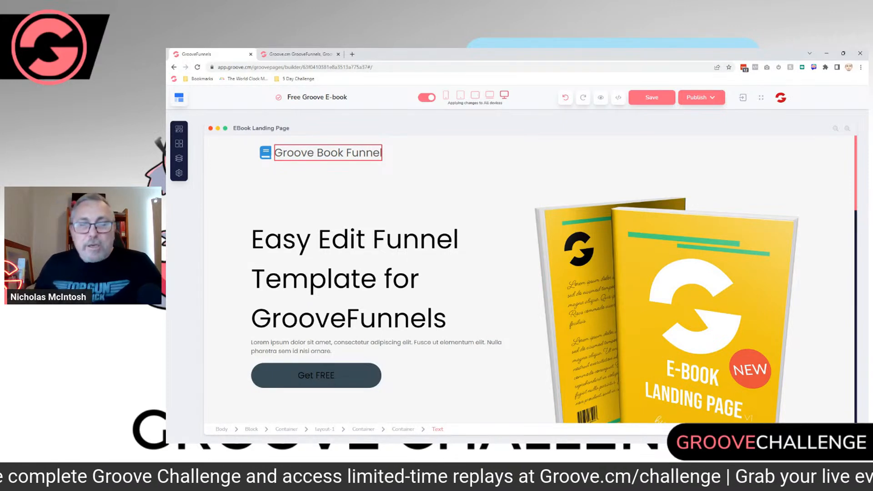
left_click(327, 152)
left_click_drag(231, 153, 339, 153)
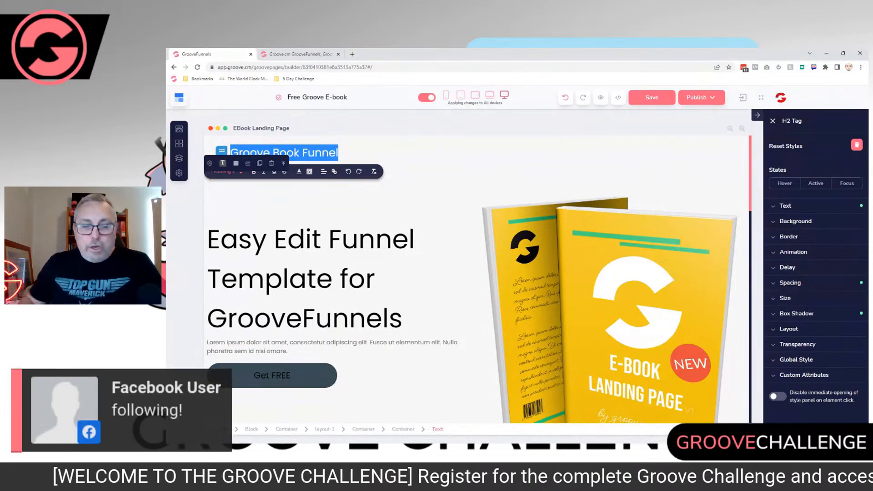
type("Nicholas")
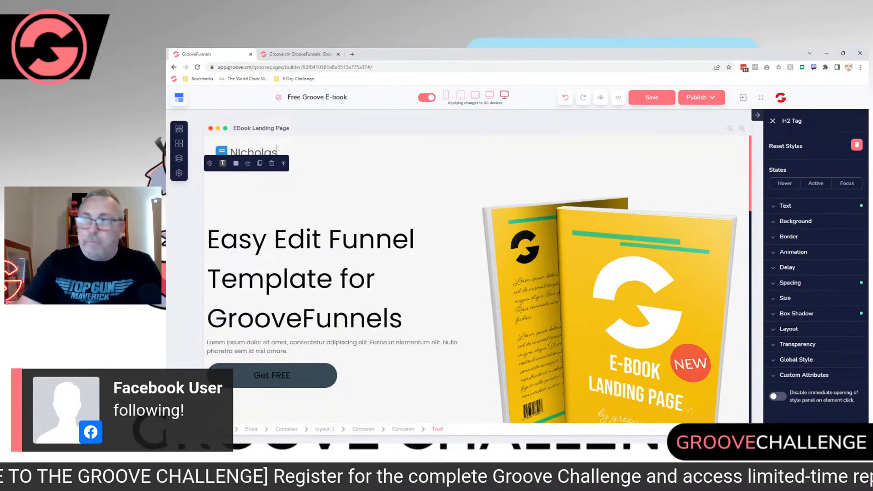
key("Left")
key("Left")
key("Left")
key("Left")
key("Left")
key("Left")
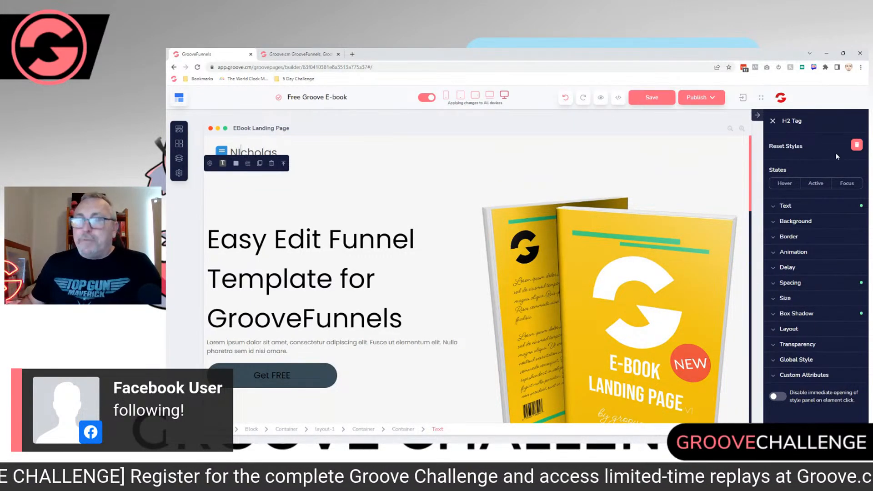
key("BackSpace")
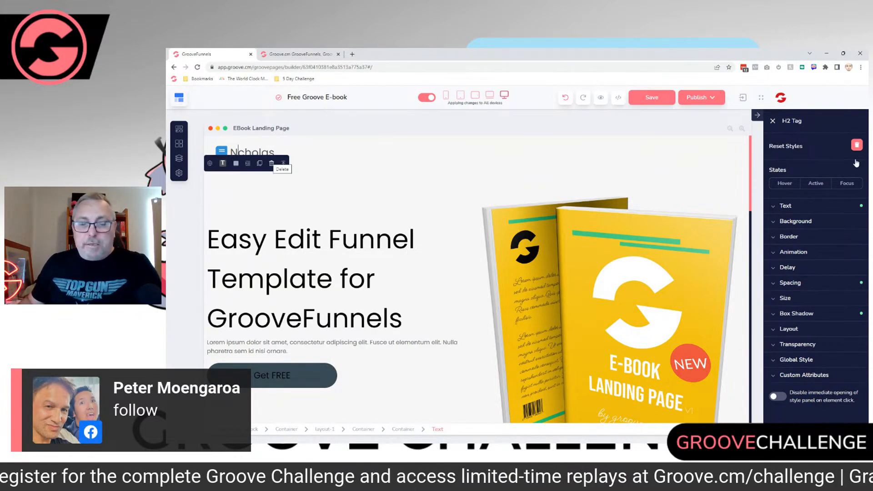
type("i")
Step: Insert "From The Desk Of" before the author's first name in the header text, with every word capitalised
key("Escape")
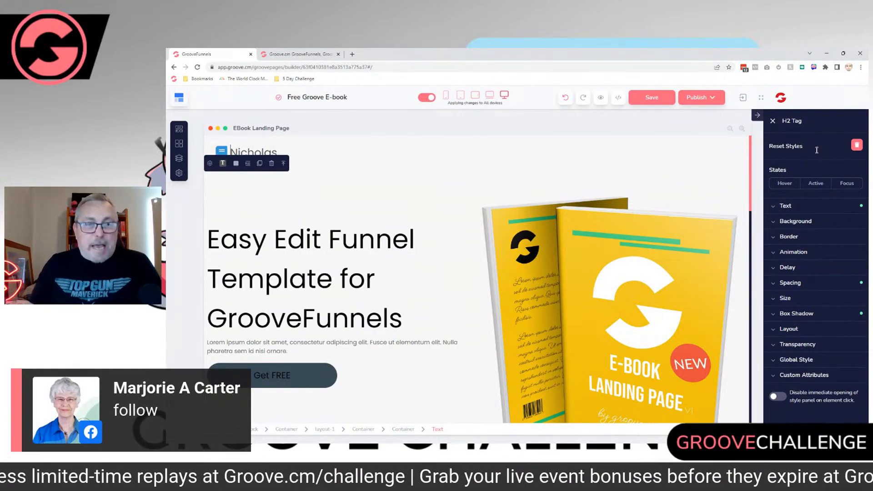
type("Fro")
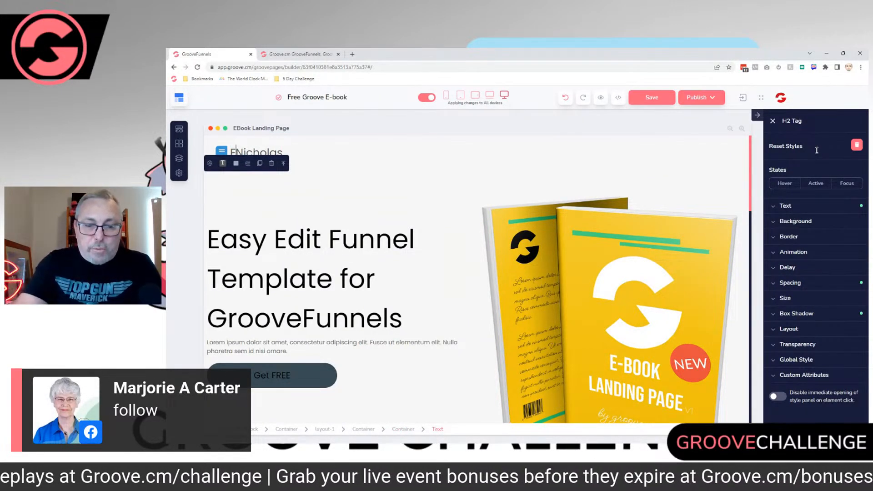
type("m the Desk ")
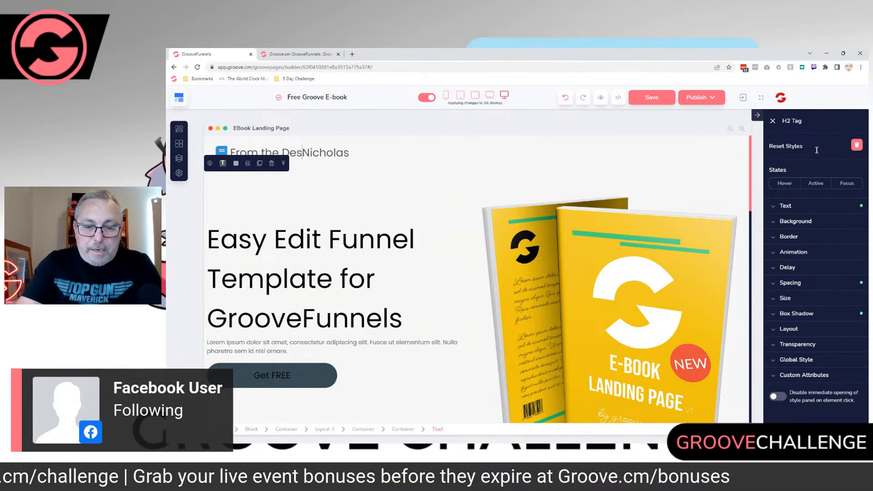
type("Of")
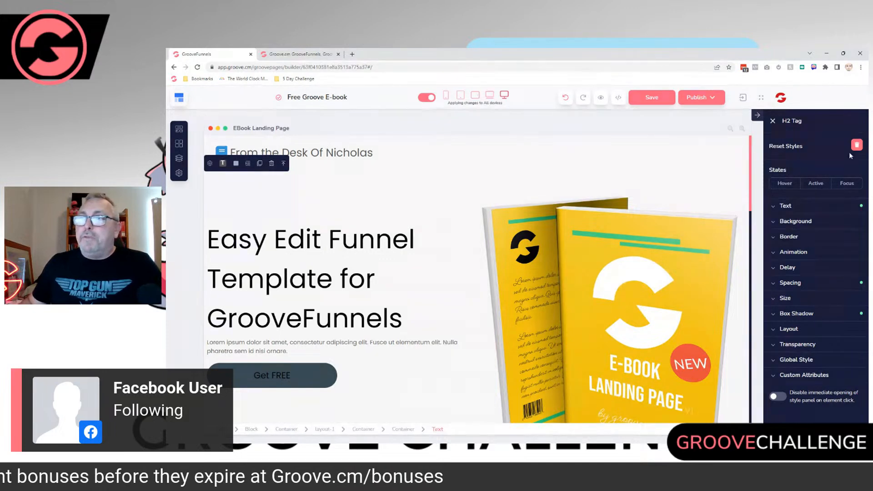
key("Left")
key("Left")
key("Left")
key("Left")
key("Left")
key("Left")
key("Left")
key("Left")
key("Left")
key("Left")
key("Left")
key("BackSpace")
type("T")
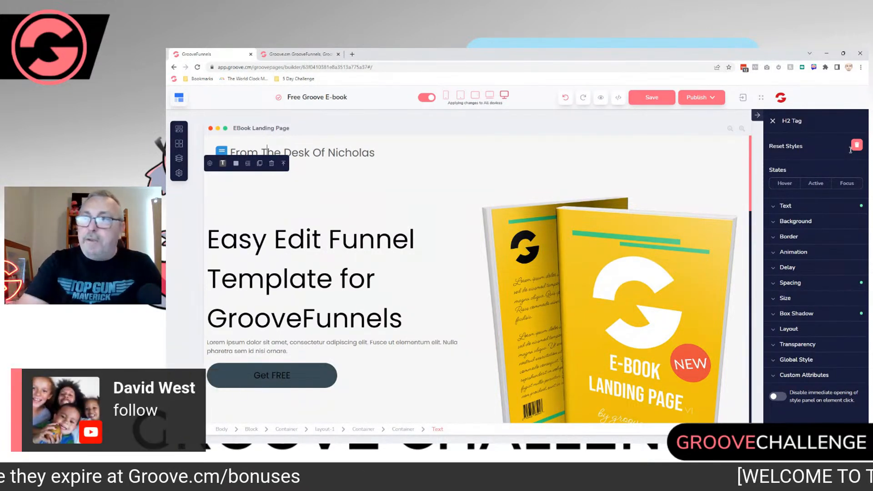
left_click(403, 318)
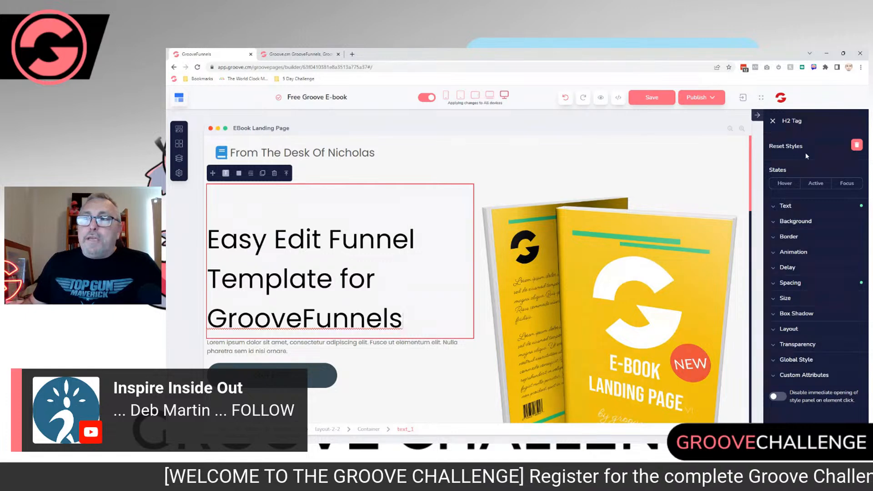
Step: Choose the university icon (fas fa-university) as the replacement for the book icon beside the header text
left_click(221, 152)
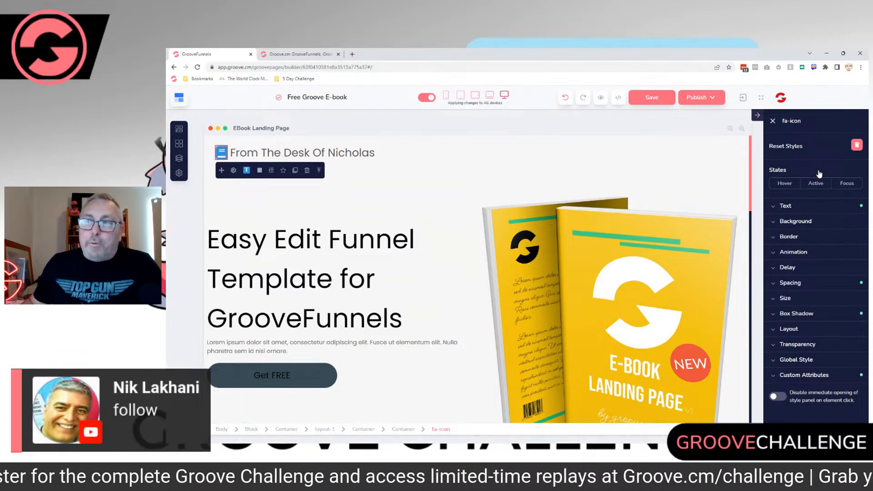
left_click(234, 171)
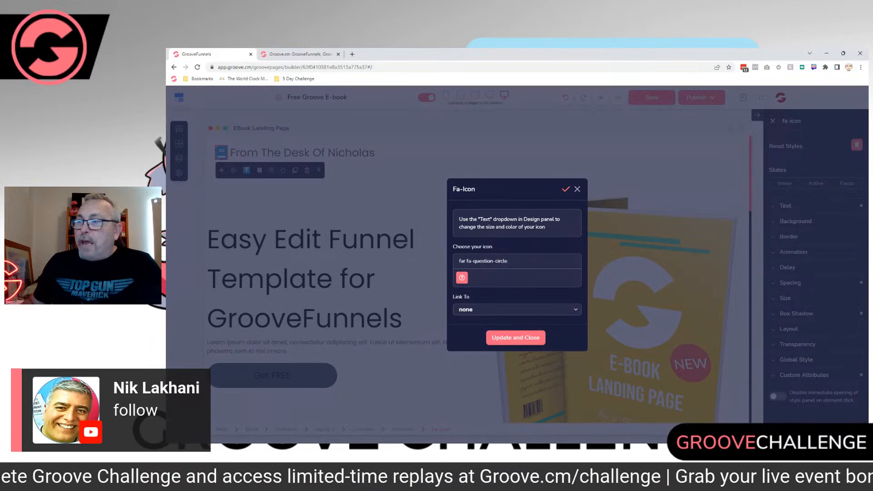
left_click_drag(458, 261, 508, 261)
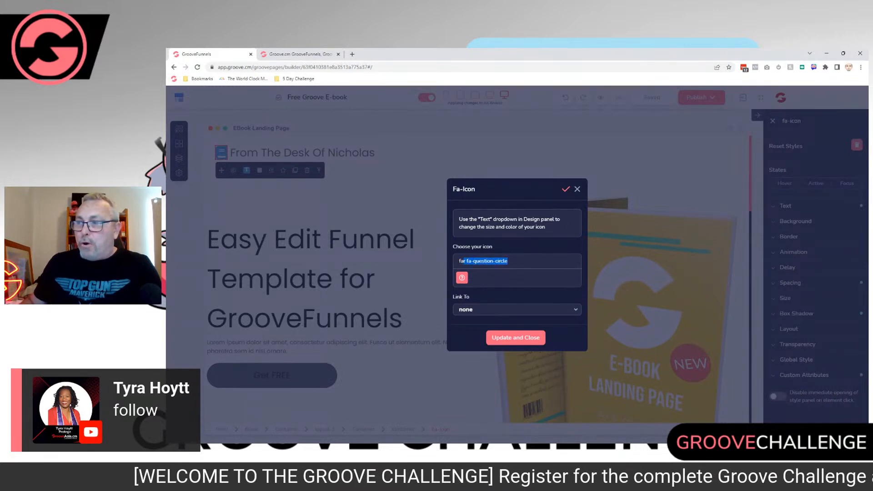
type("a")
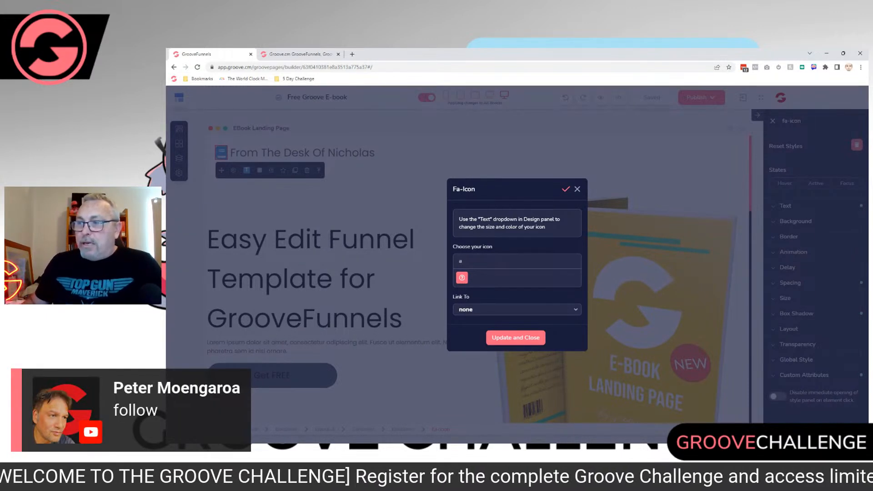
scroll(508, 278, "down", 10)
scroll(508, 278, "down", 10)
scroll(509, 278, "down", 10)
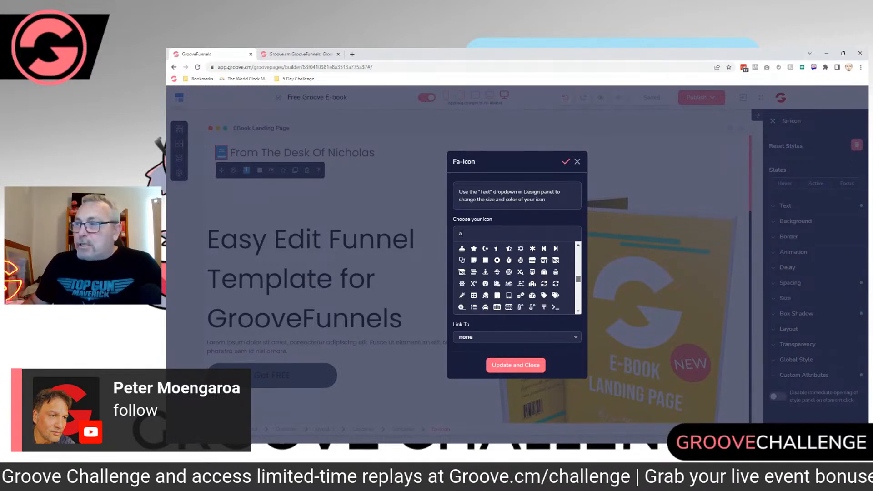
scroll(508, 278, "down", 3)
scroll(509, 278, "down", 4)
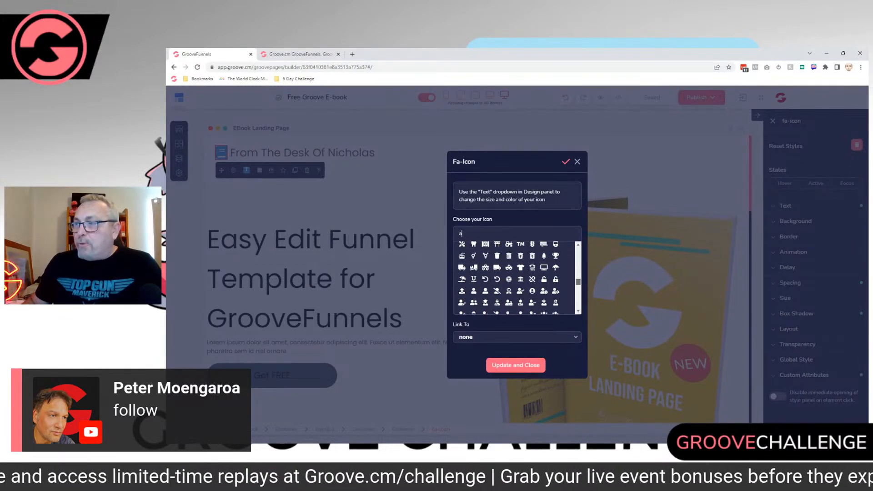
scroll(508, 279, "up", 1)
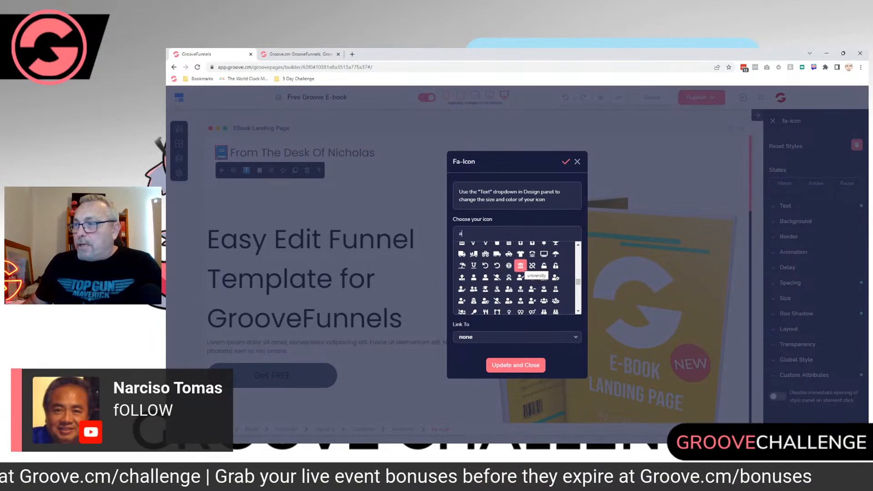
left_click(521, 265)
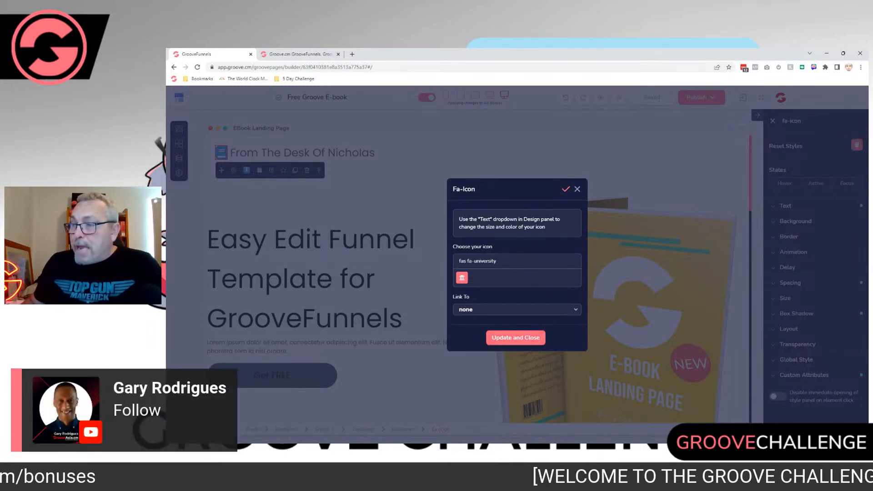
Step: Review the link options for the header icon, keep its link set to none, and apply the university icon
left_click(516, 309)
left_click(577, 189)
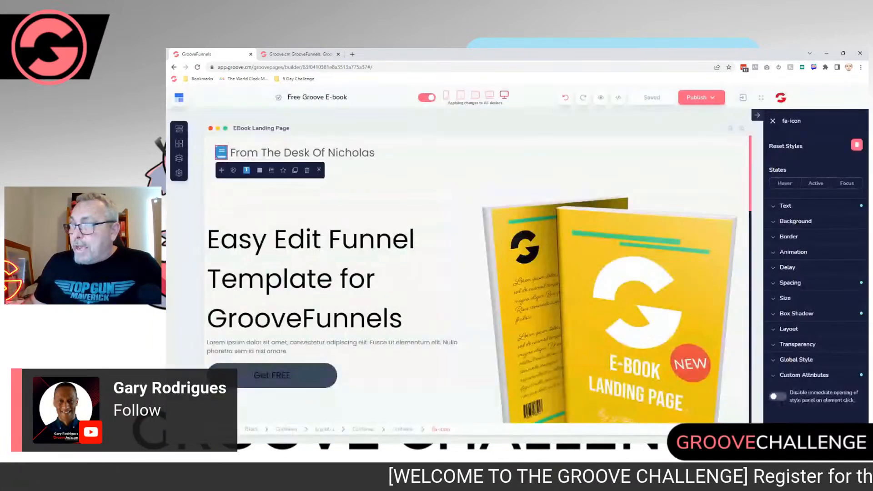
left_click(234, 170)
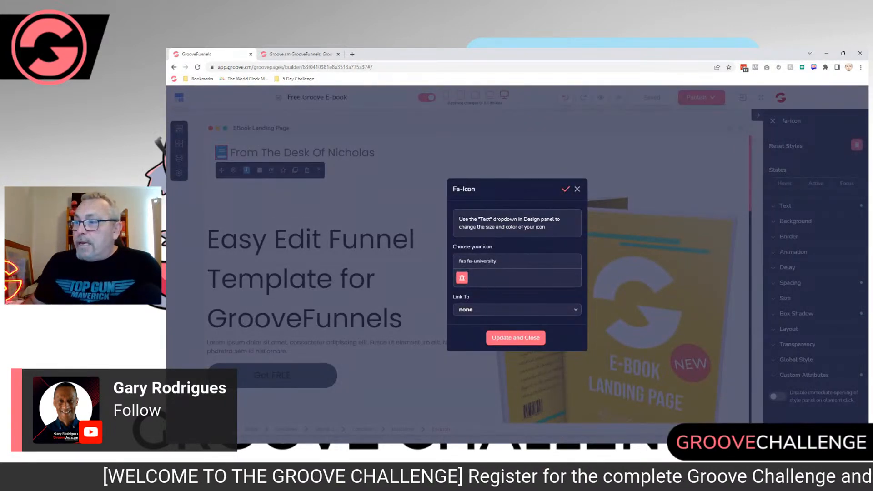
left_click(517, 310)
scroll(517, 300, "down", 2)
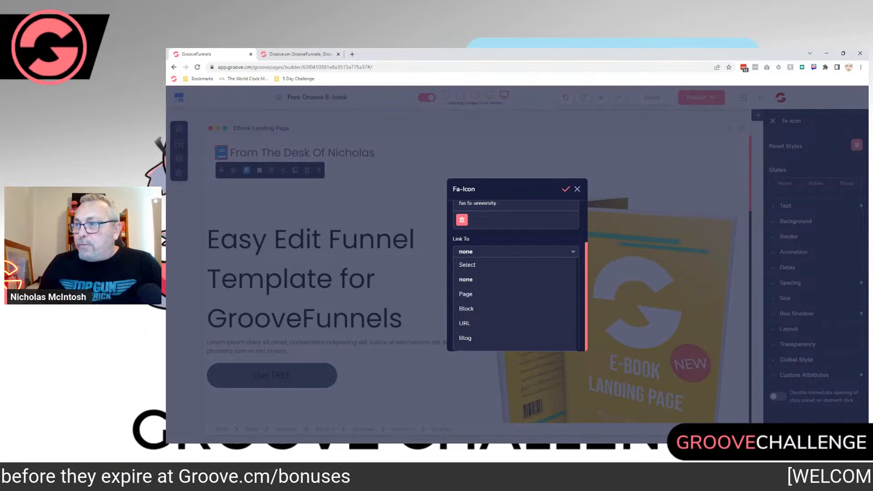
left_click(516, 252)
left_click(516, 338)
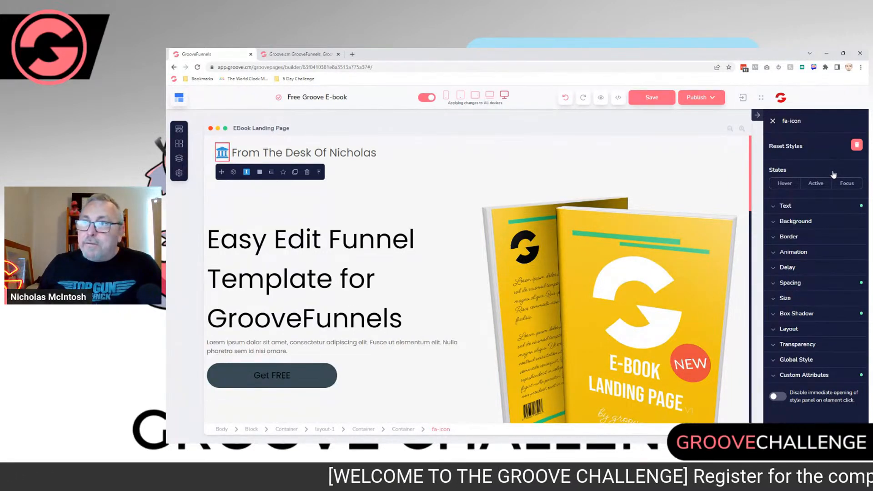
Step: Recolour the university icon beside the header text to the light pink-violet preset colour
left_click(247, 172)
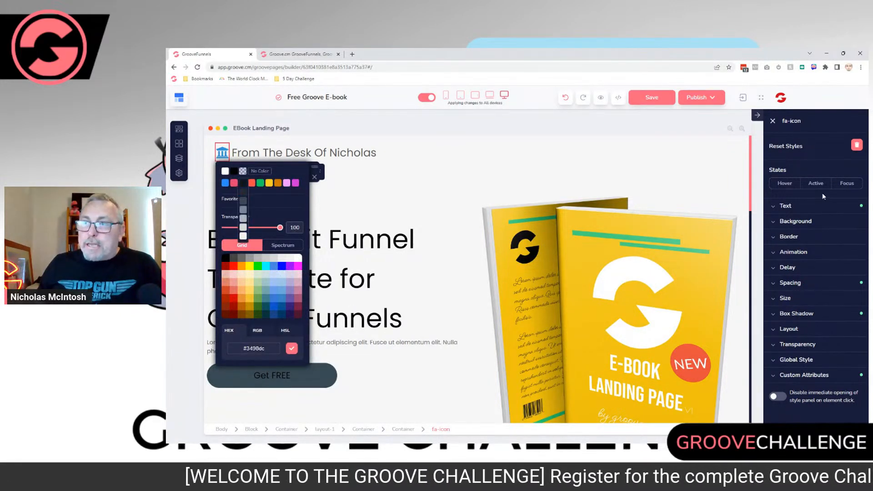
mouse_move(277, 183)
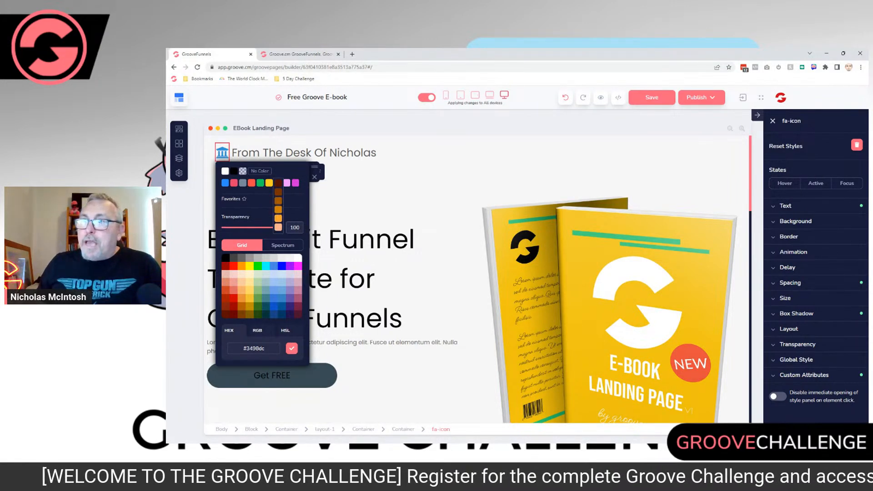
left_click(314, 177)
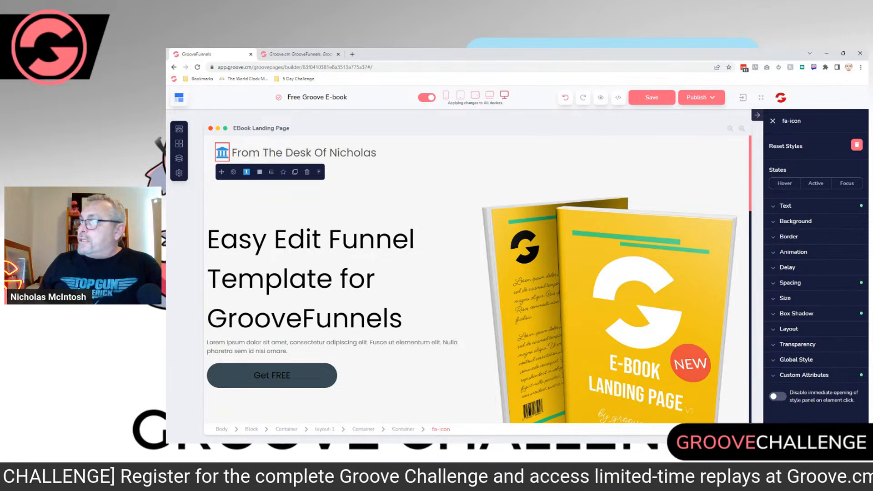
left_click(786, 206)
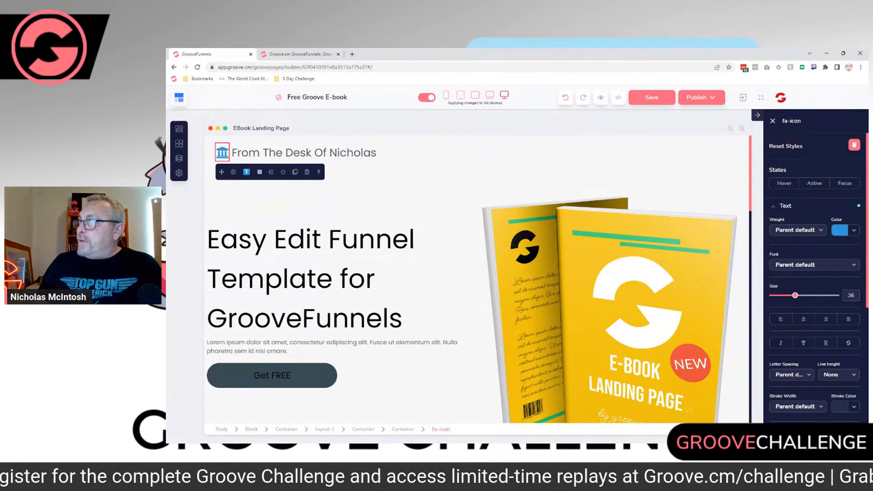
left_click(853, 230)
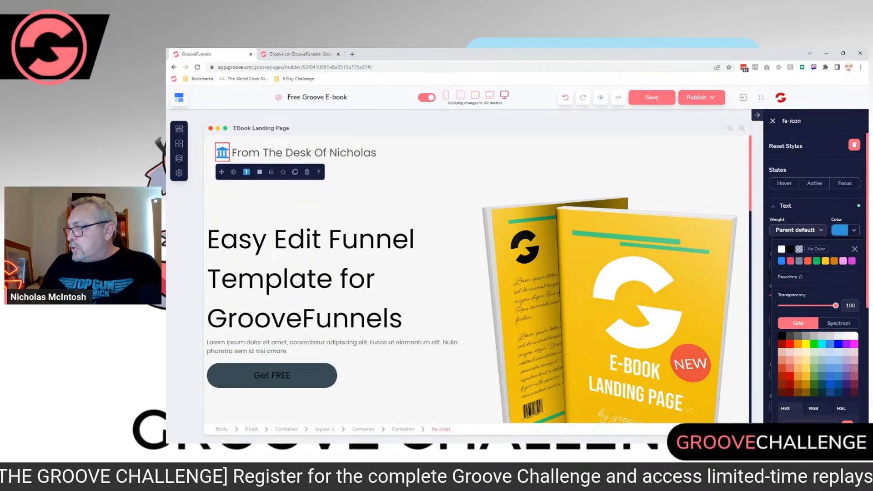
mouse_move(844, 305)
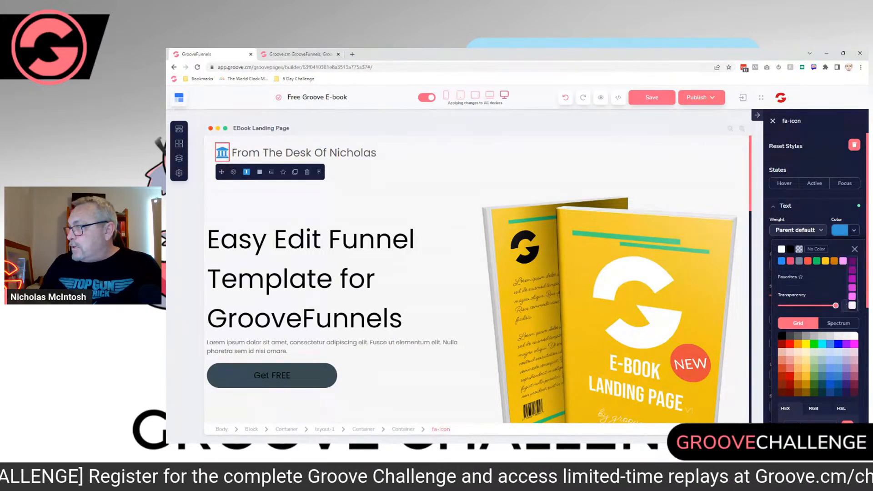
left_click(844, 305)
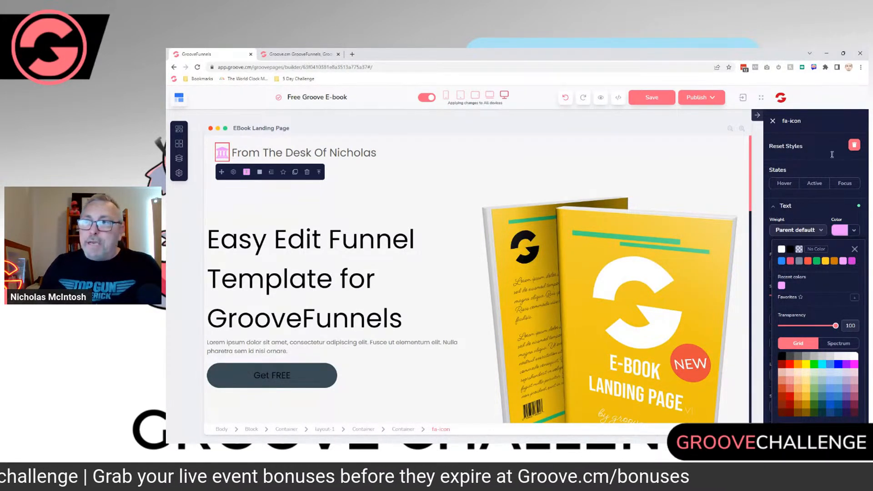
Step: Preview the page with its header text at the laptop, landscape tablet, portrait tablet and mobile sizes
left_click(374, 153)
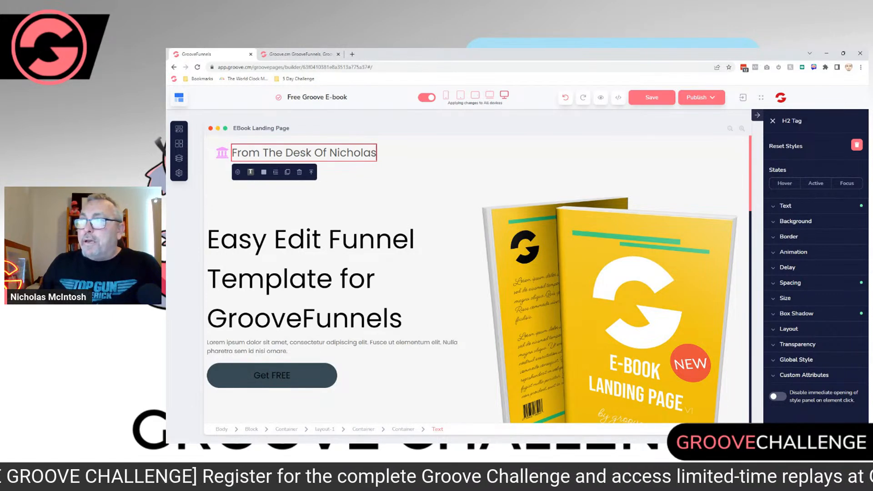
left_click_drag(448, 103, 503, 103)
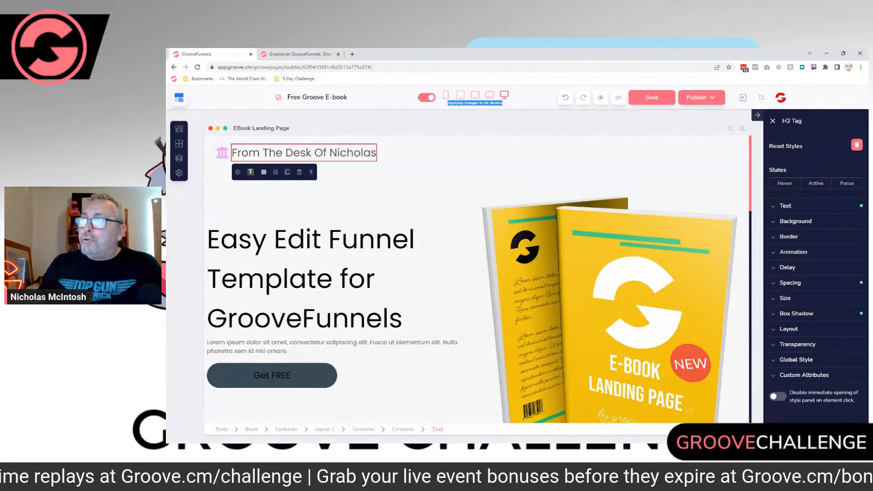
left_click(490, 95)
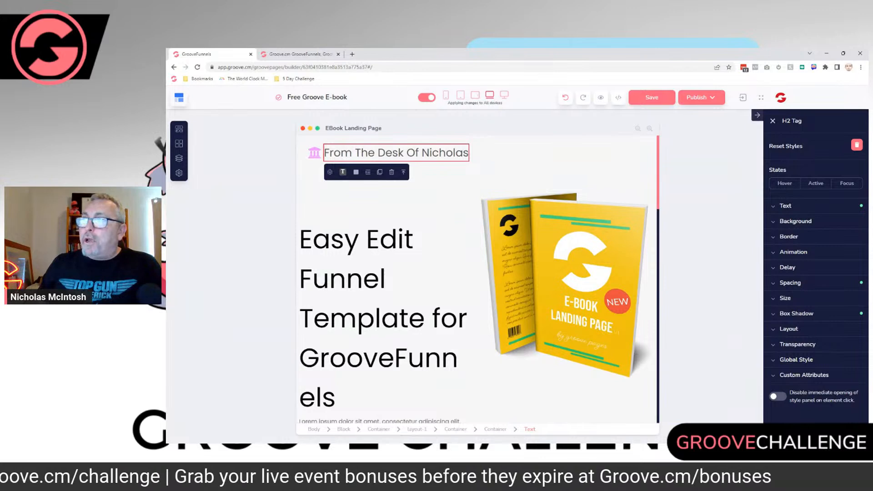
left_click(475, 95)
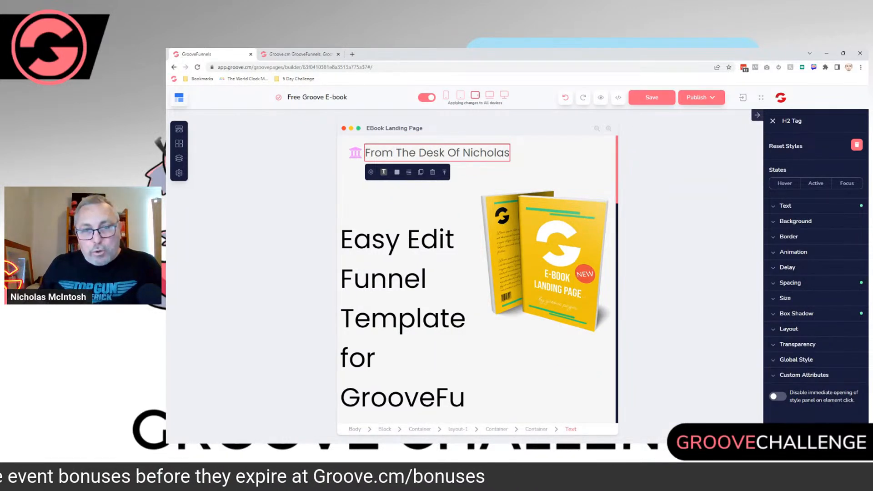
left_click(461, 95)
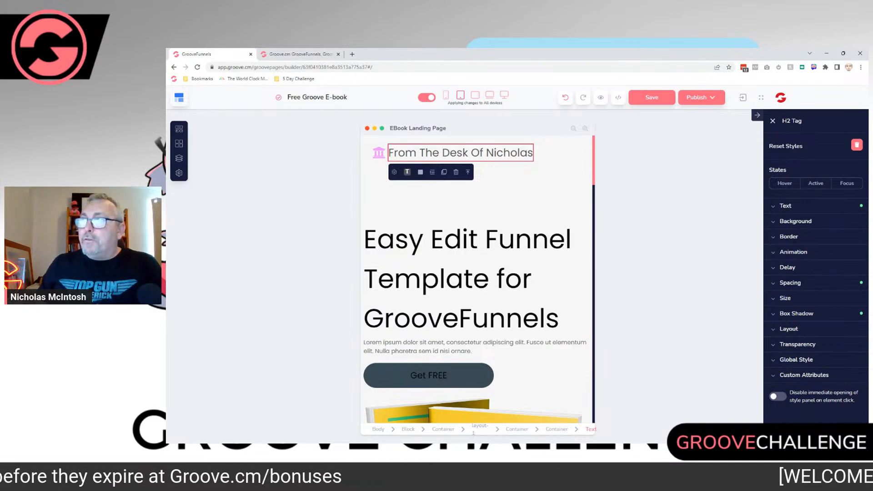
left_click(446, 95)
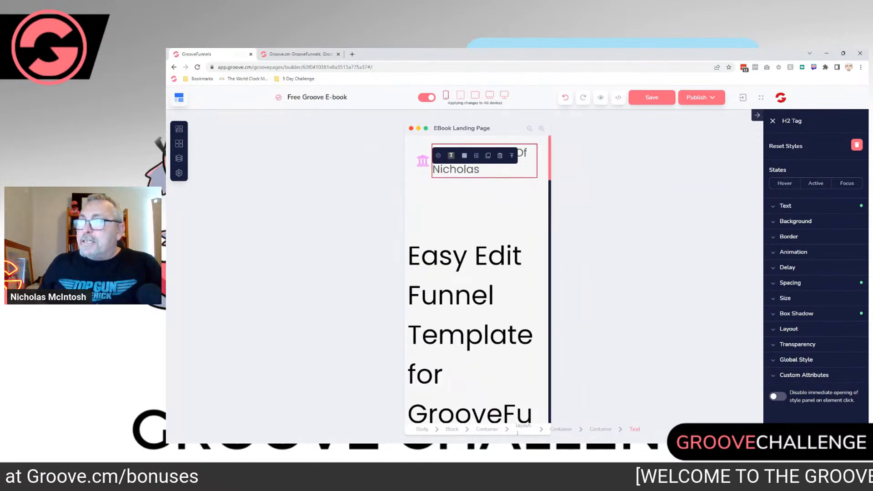
Step: Restrict style changes to the mobile device and reduce the header text's size to 19
left_click(477, 212)
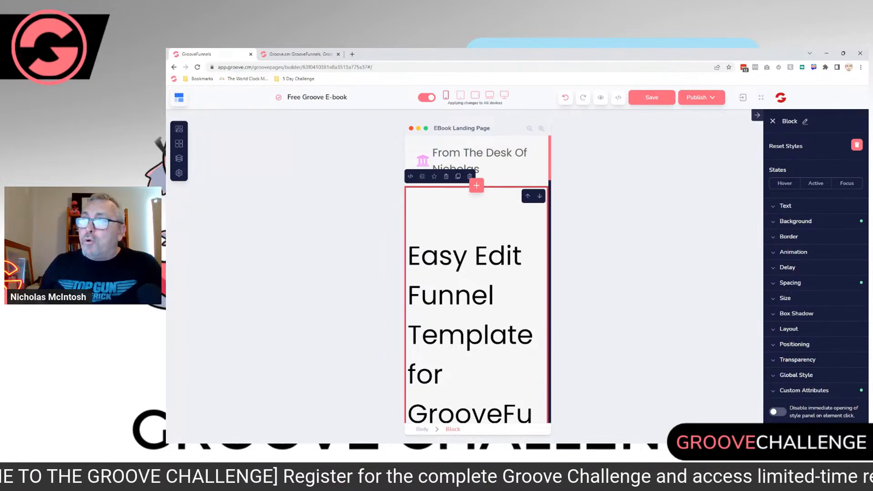
left_click(427, 97)
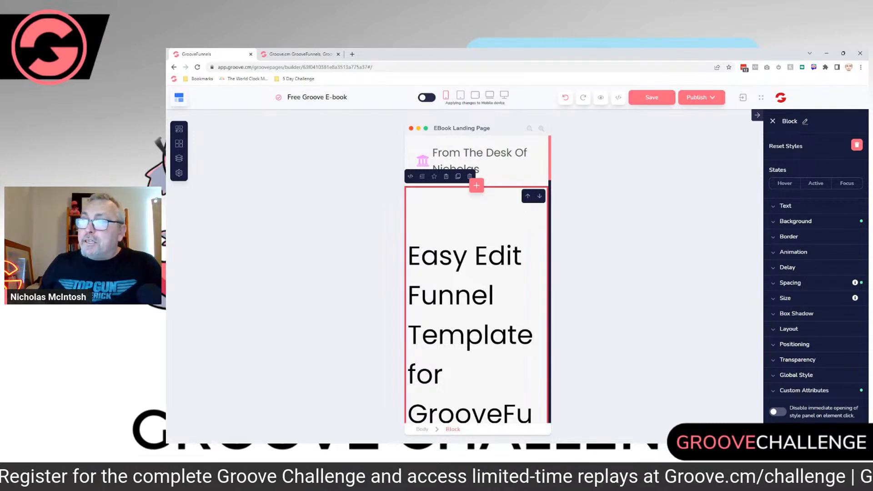
left_click(452, 160)
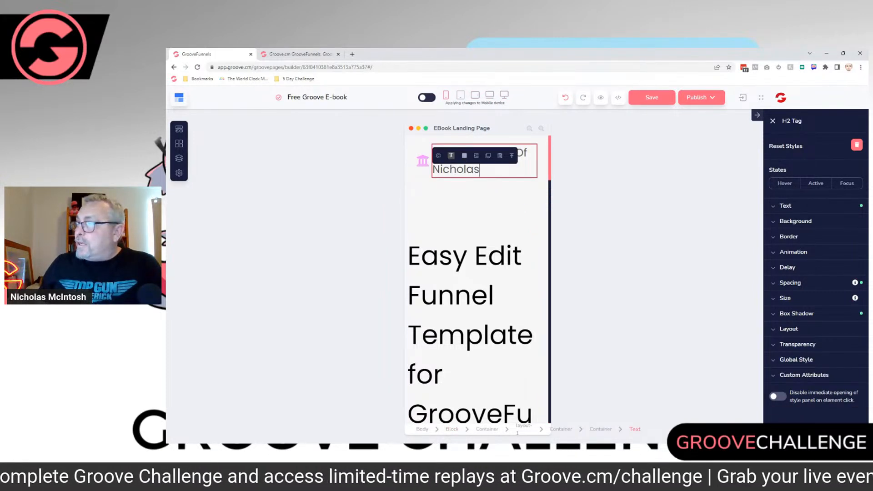
left_click(785, 206)
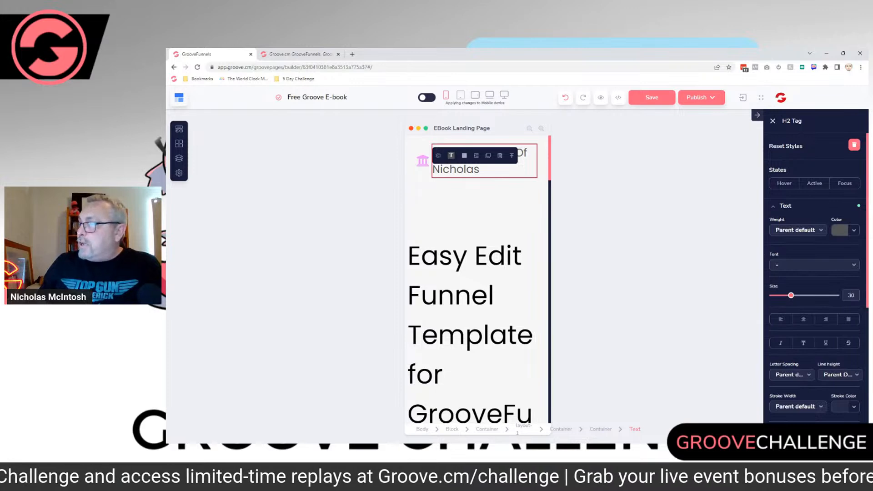
left_click_drag(791, 296, 786, 296)
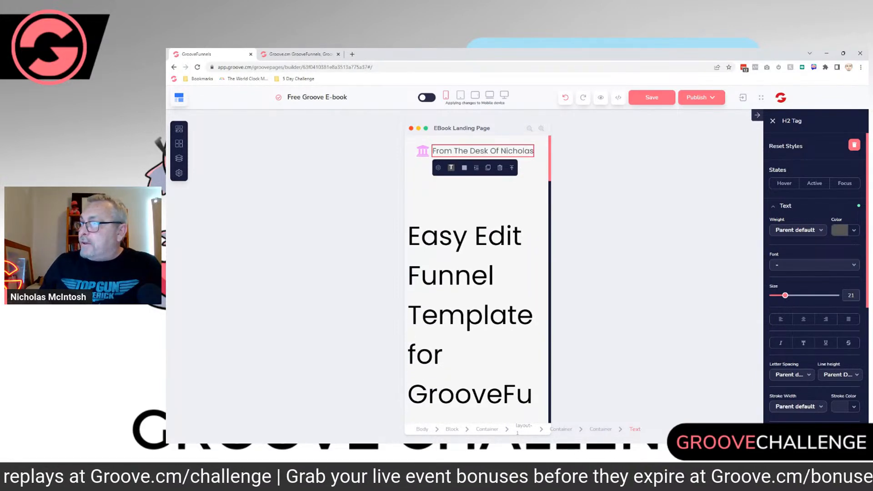
left_click_drag(786, 296, 784, 295)
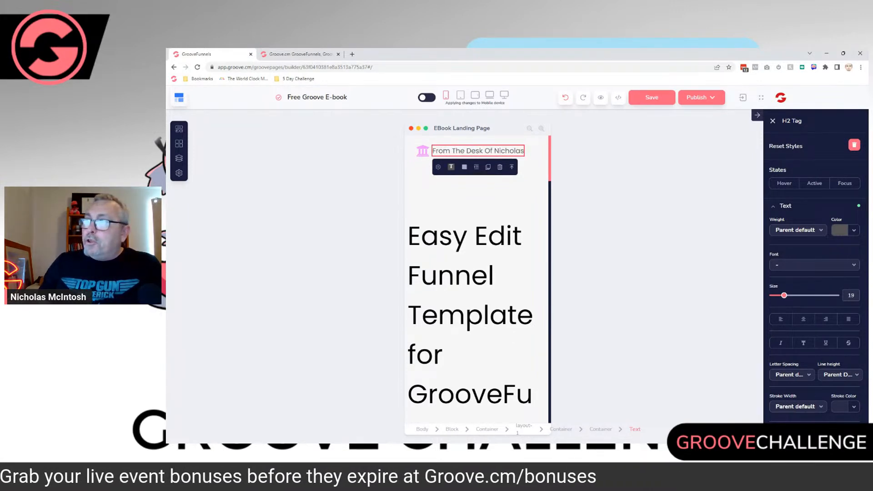
Step: Turn applying changes to all devices back on and compare the header text in the desktop and mobile views
left_click(426, 97)
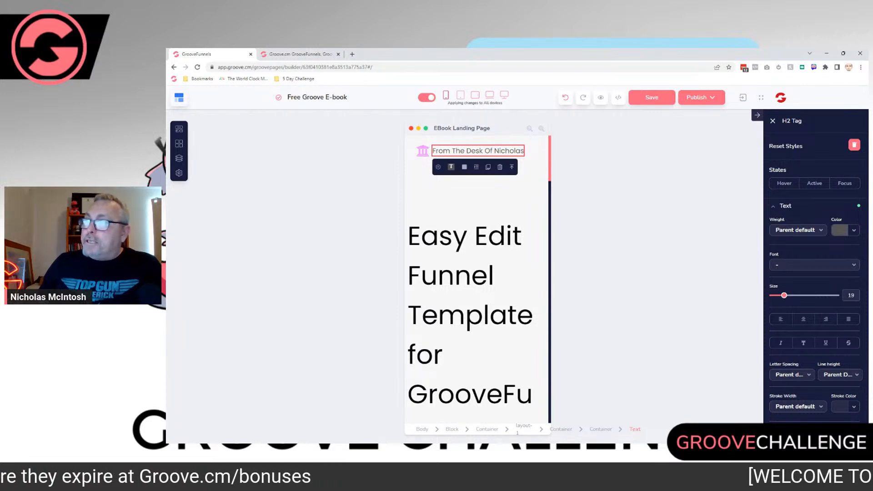
left_click(504, 96)
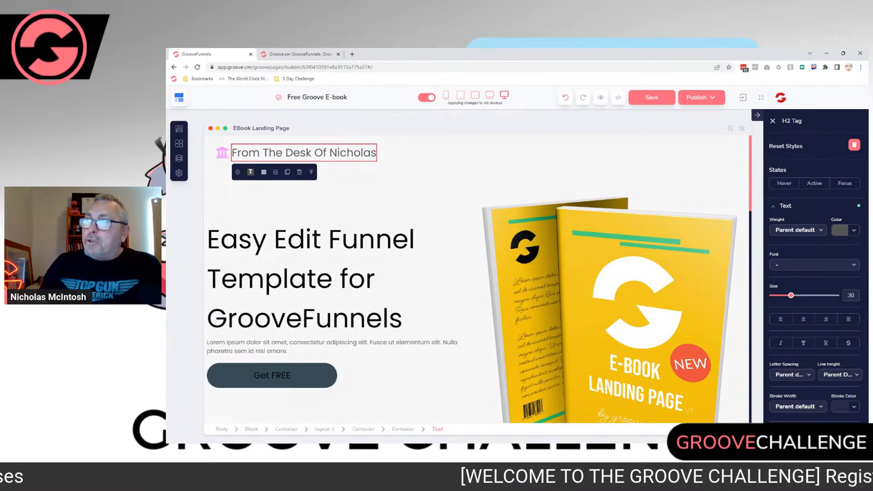
left_click(446, 95)
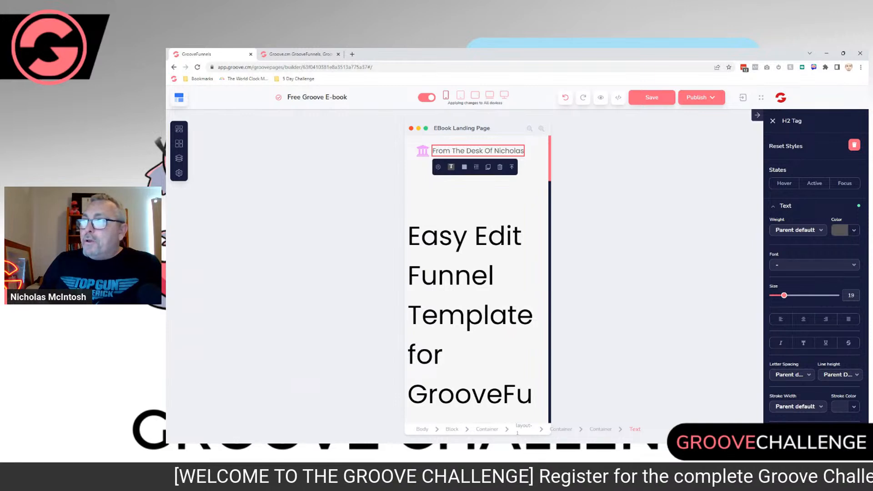
left_click(504, 95)
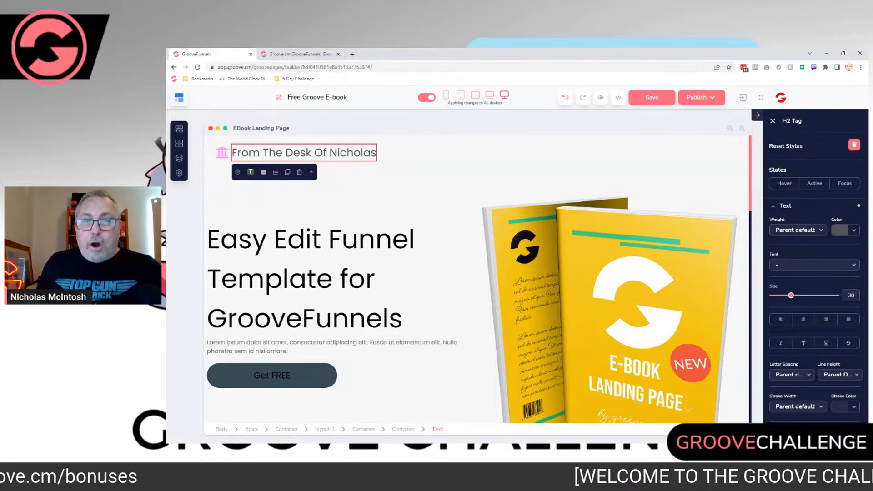
Step: Delete the entire main headline beside the book image, and undo the deletion
scroll(473, 273, "down", 2)
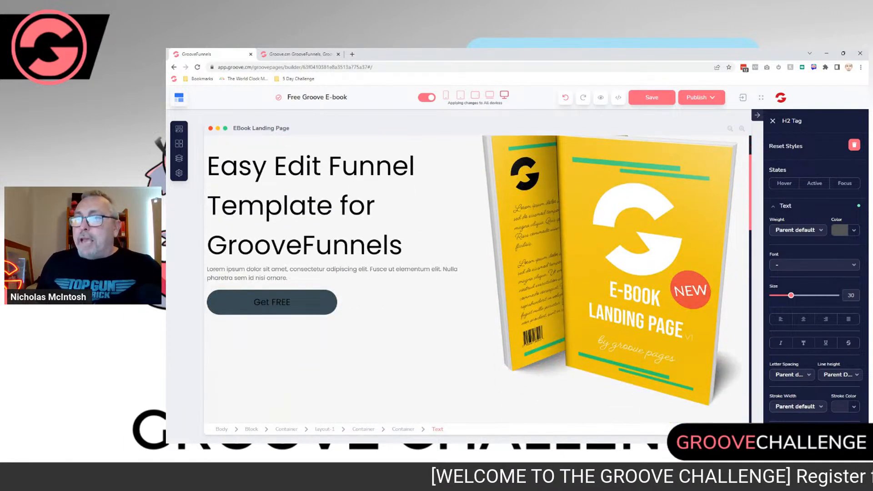
scroll(478, 280, "up", 1)
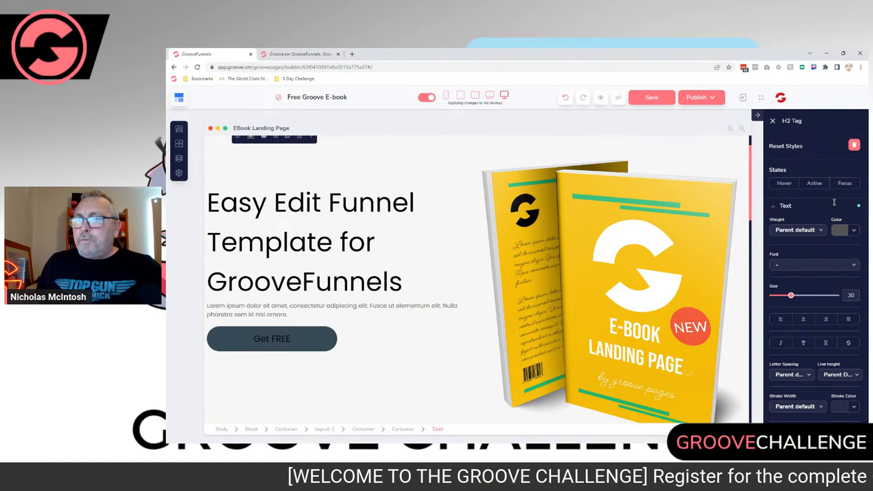
scroll(844, 201, "up", 1)
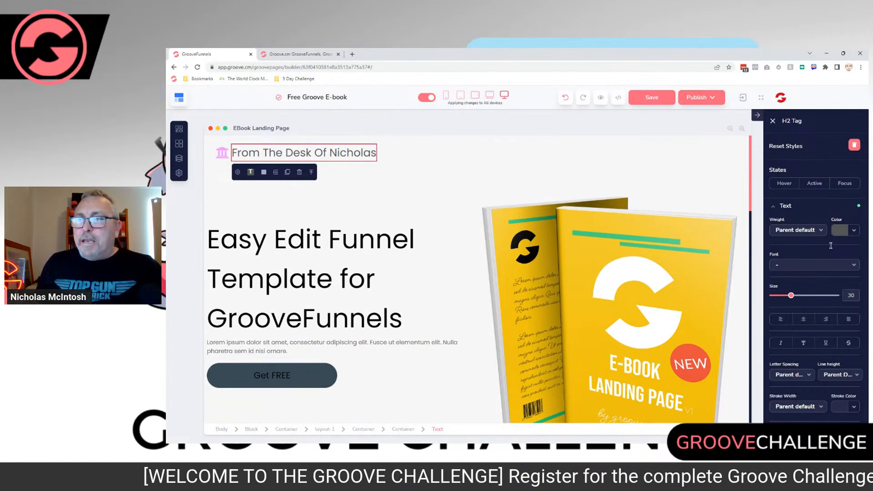
left_click(400, 319)
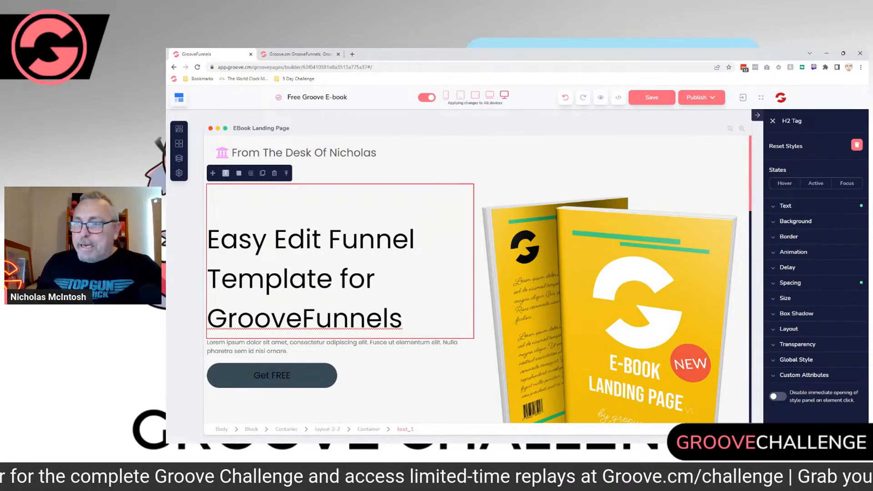
left_click_drag(402, 318, 208, 238)
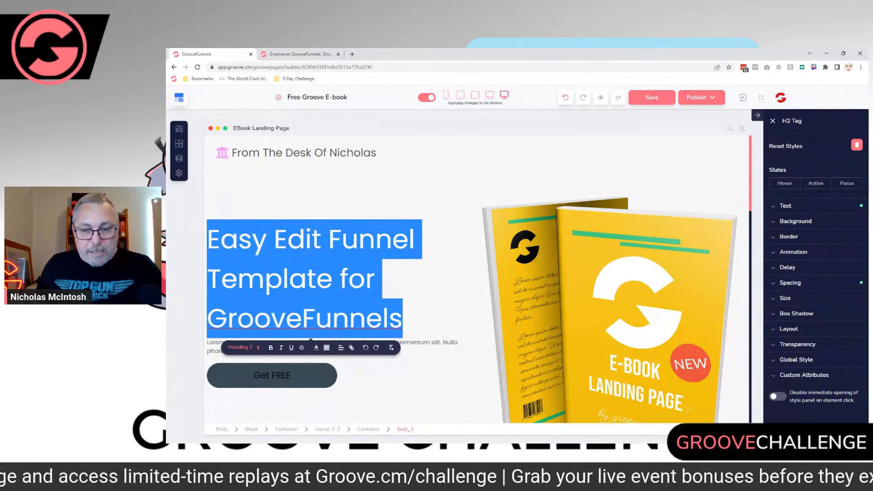
key("BackSpace")
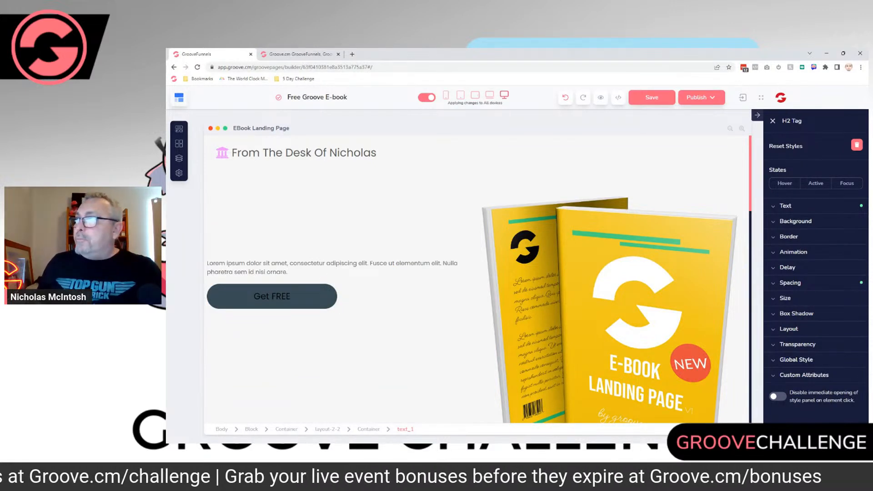
key("ctrl+z")
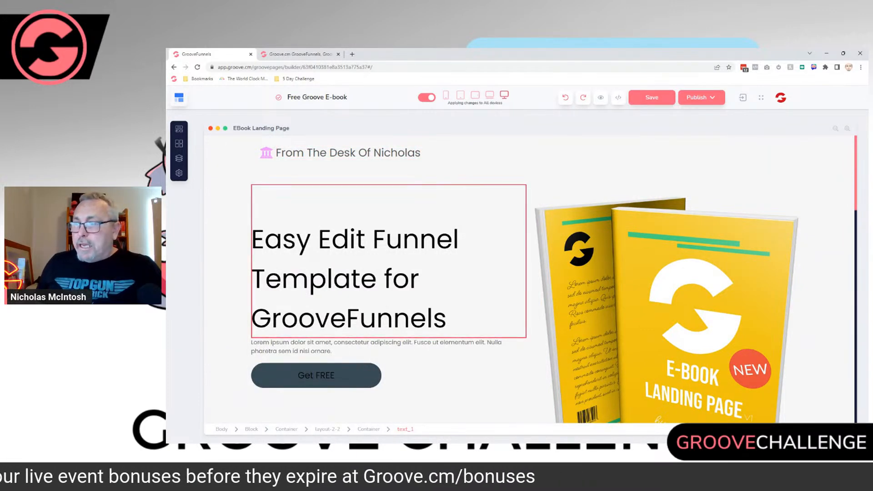
Step: Try removing the main headline's text letter by letter from the end of "GrooveFunnels", and undo the removal
left_click(448, 319)
key("BackSpace")
key("BackSpace")
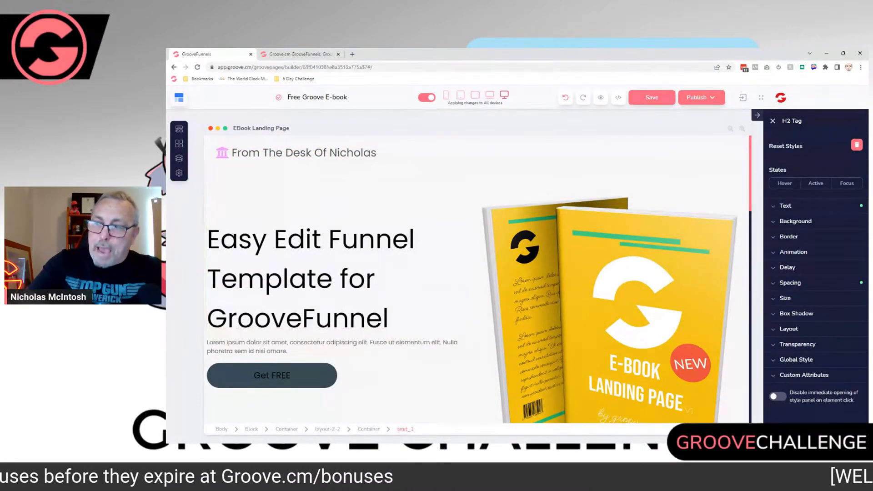
key("BackSpace")
key("BackSpace")
key("BackSpace")
key("BackSpace")
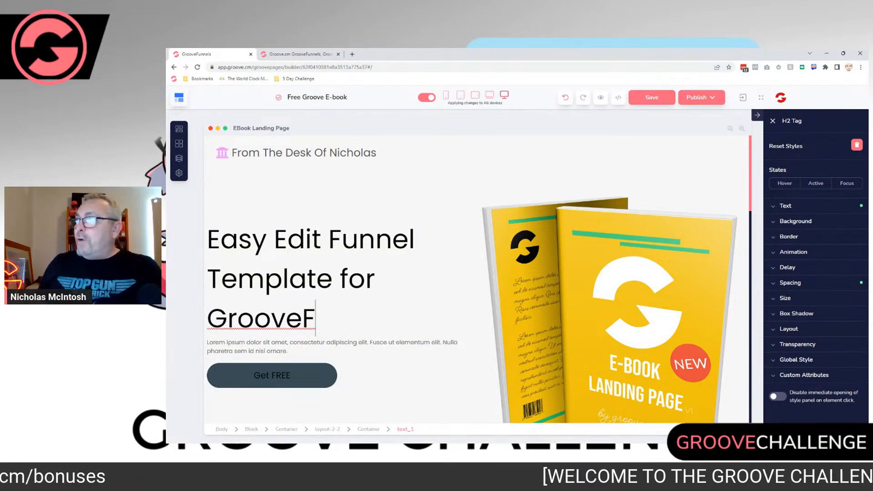
key("ctrl+z")
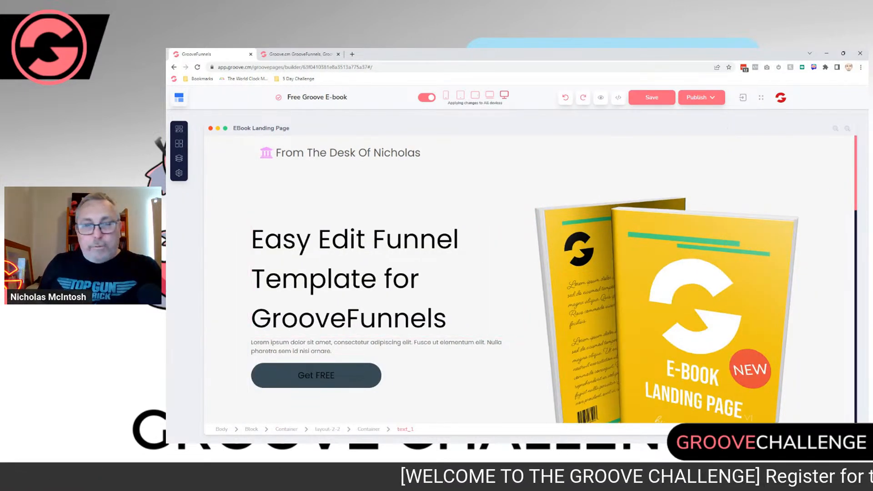
Step: Leave the headline in the page builder and switch to the groove.cm website to view its Inflation Busters free download offer
left_click_drag(449, 320, 254, 239)
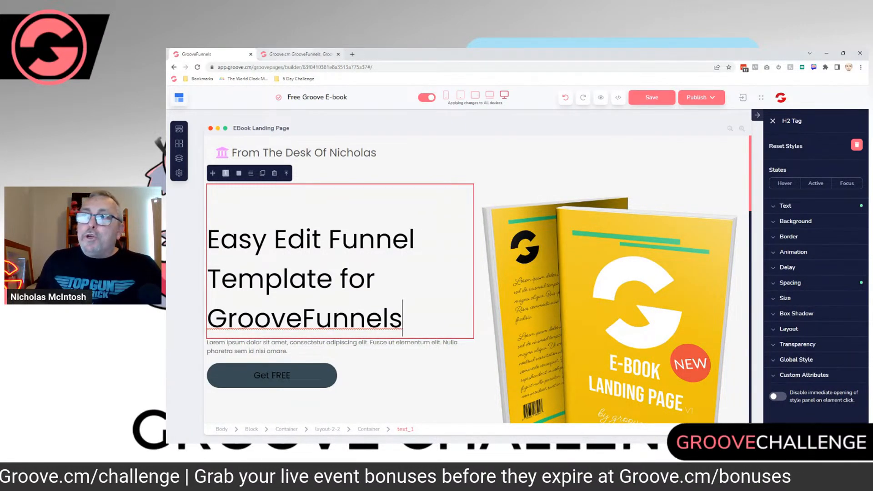
left_click(298, 54)
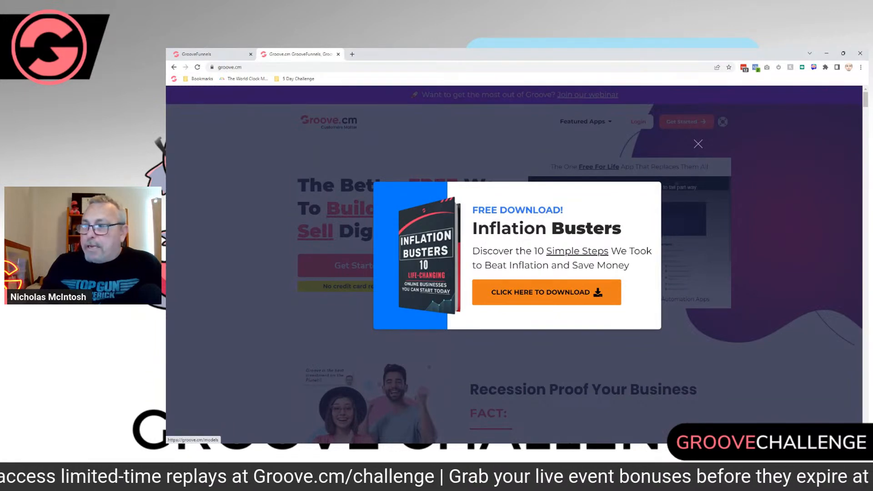
Step: Open the Inflation Busters download offer and examine its landing page from the headline down to the footer
left_click(546, 292)
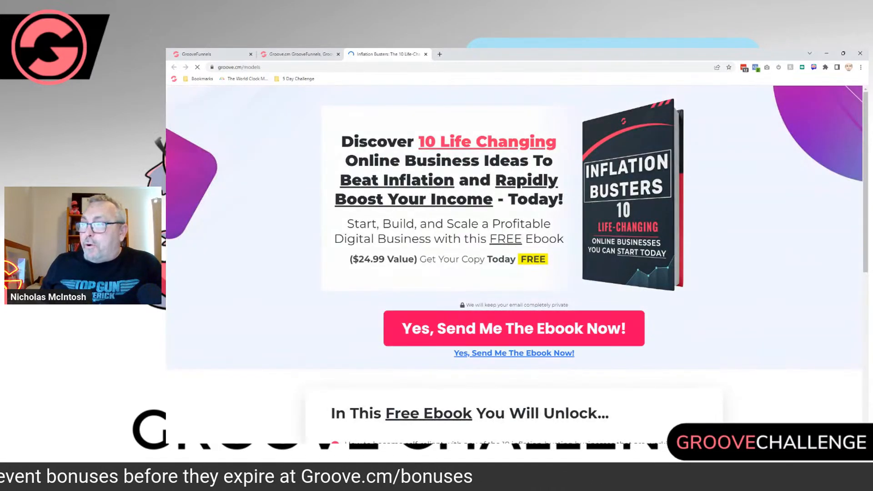
scroll(514, 260, "down", 4)
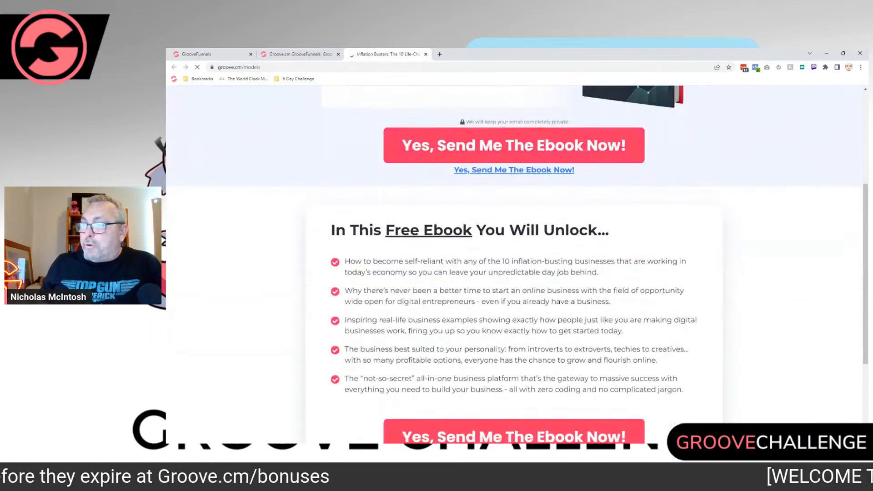
scroll(514, 260, "down", 3)
scroll(514, 261, "up", 7)
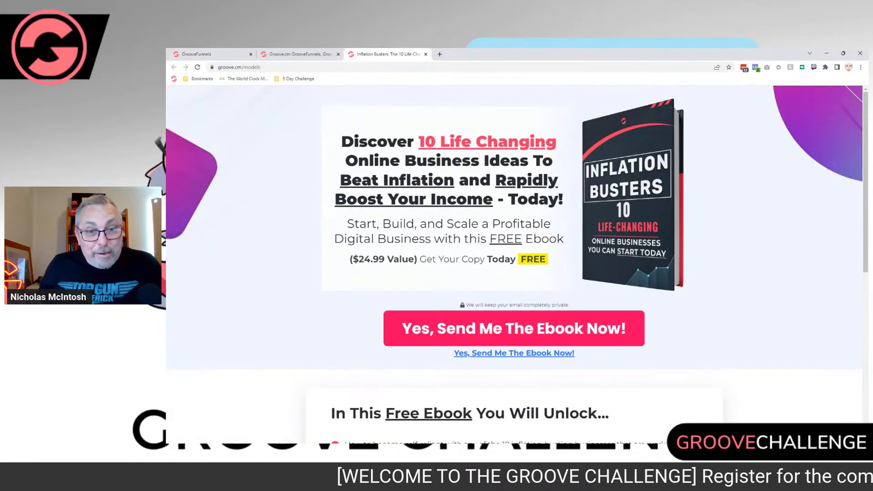
scroll(514, 260, "down", 7)
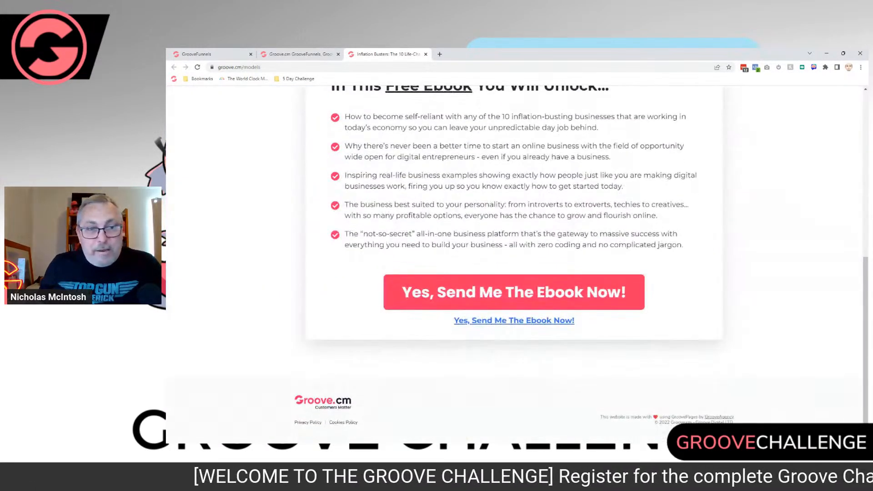
scroll(514, 261, "up", 7)
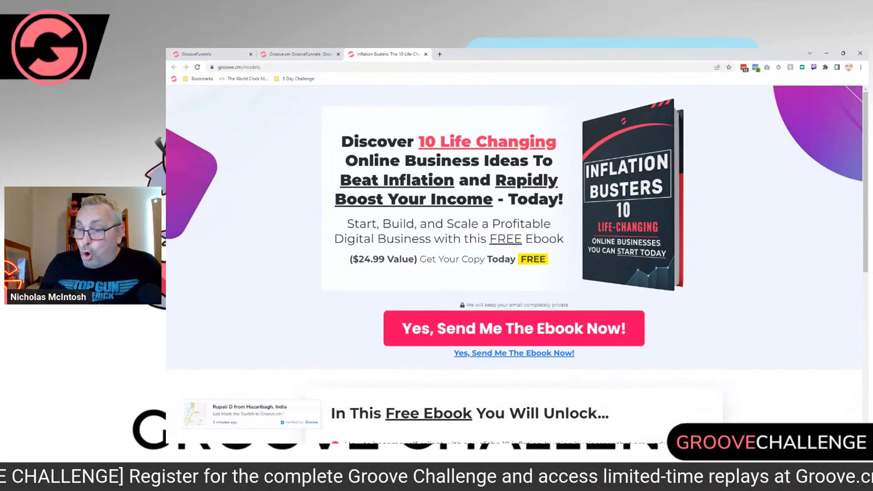
scroll(514, 327, "down", 1)
scroll(514, 227, "down", 6)
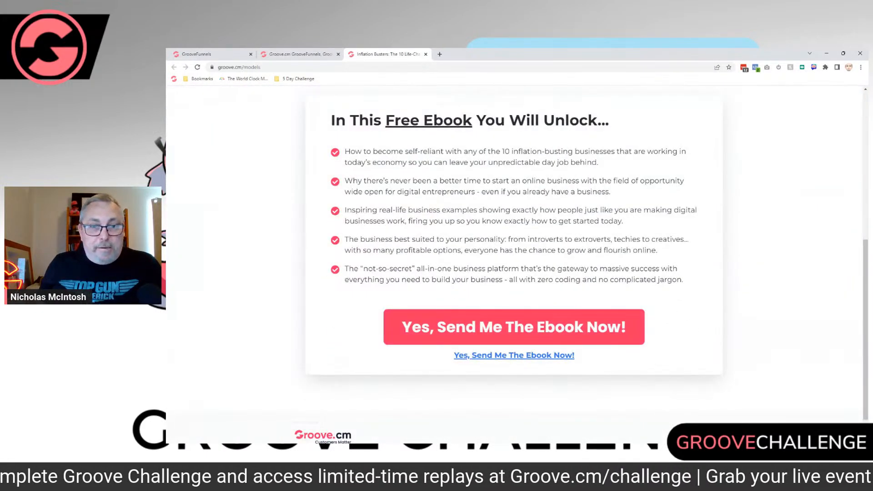
scroll(514, 259, "down", 1)
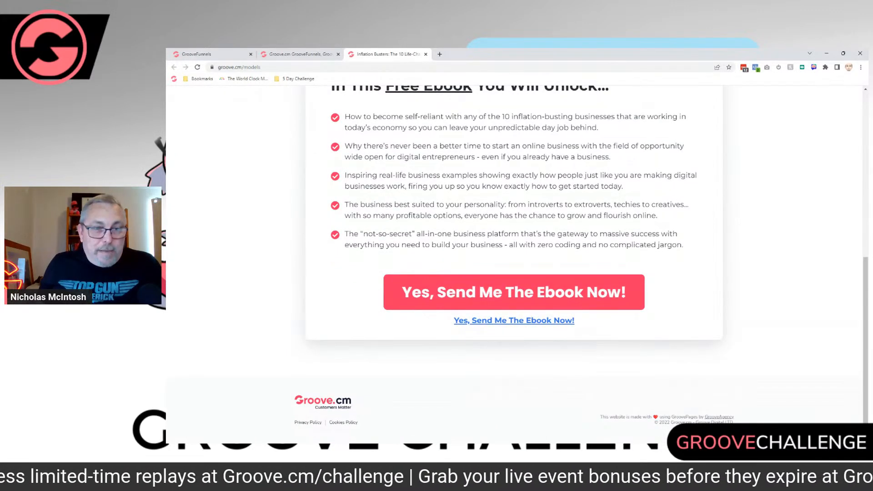
scroll(514, 255, "up", 1)
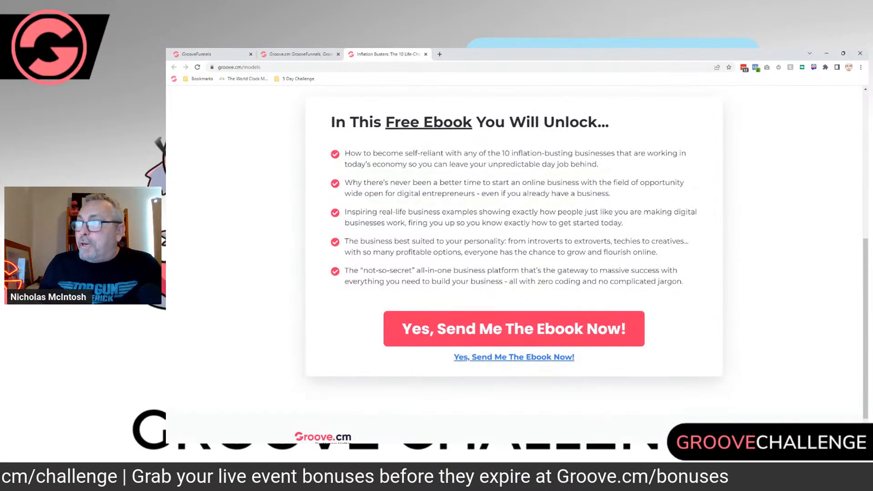
scroll(514, 227, "up", 6)
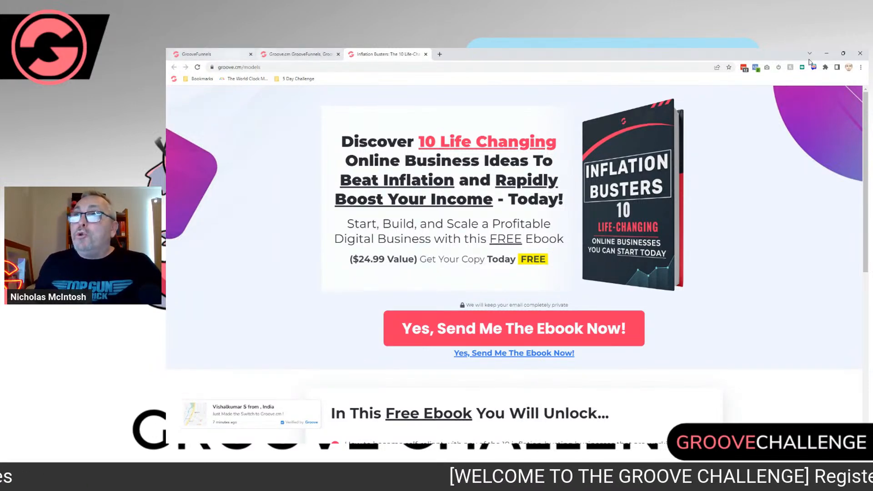
Step: Copy the "Discover 10 Life Changing Online Business Ideas" headline from the Inflation Busters page and paste it over the e-book page's main headline
left_click(214, 54)
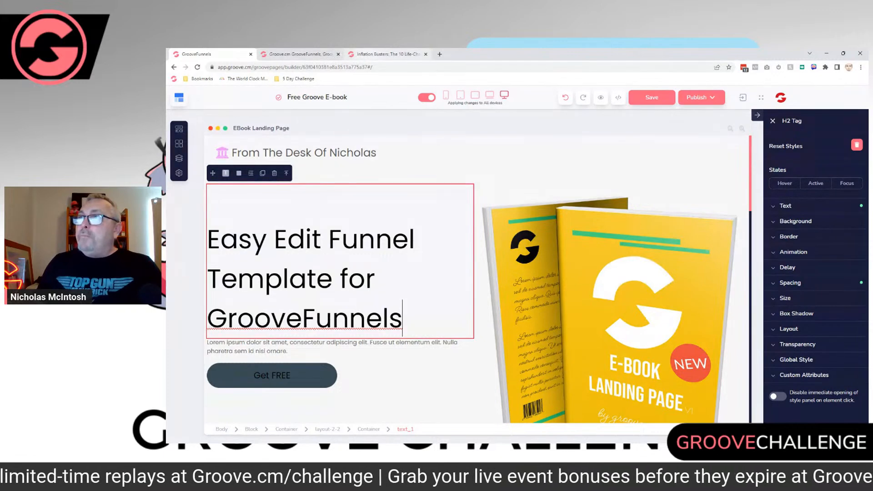
left_click(386, 54)
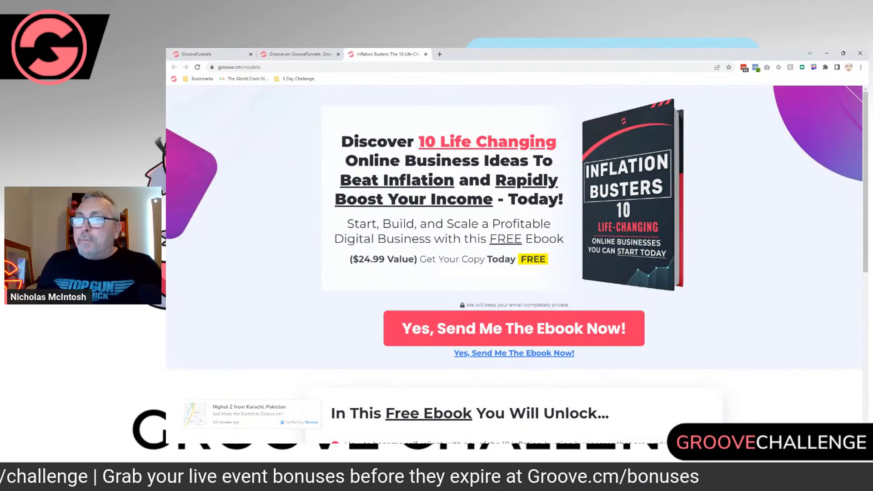
left_click_drag(342, 142, 563, 201)
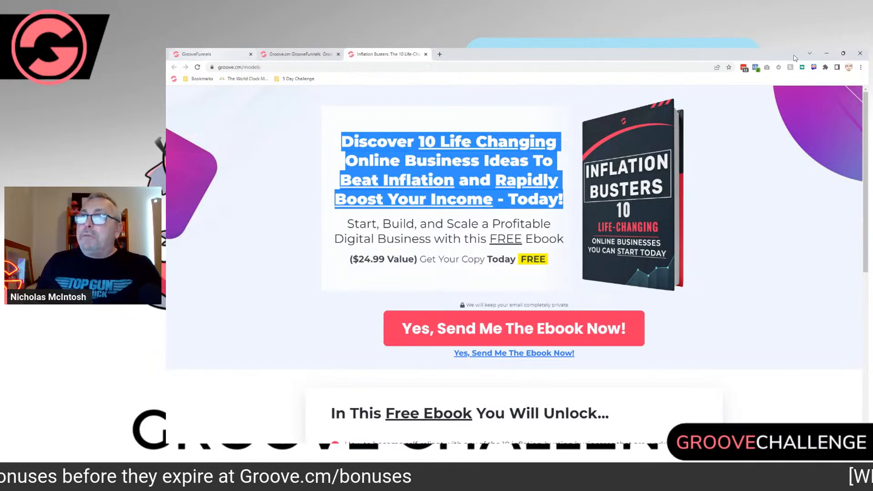
left_click(210, 54)
left_click_drag(402, 327, 208, 239)
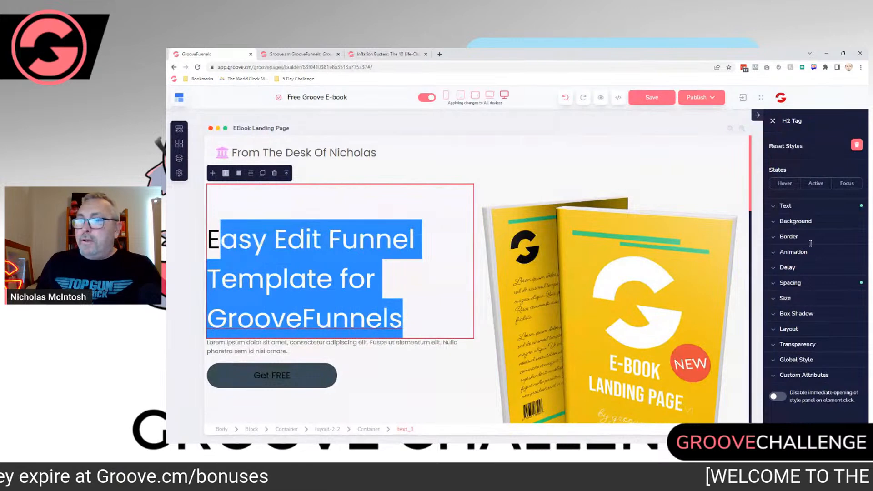
key("ctrl+v")
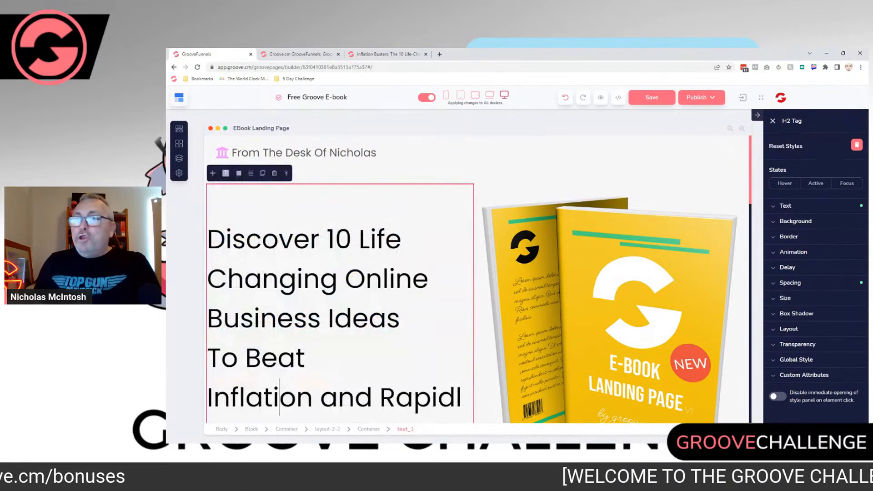
Step: Review the length of the new main headline in the page layout and set its text size to 49
left_click(280, 398)
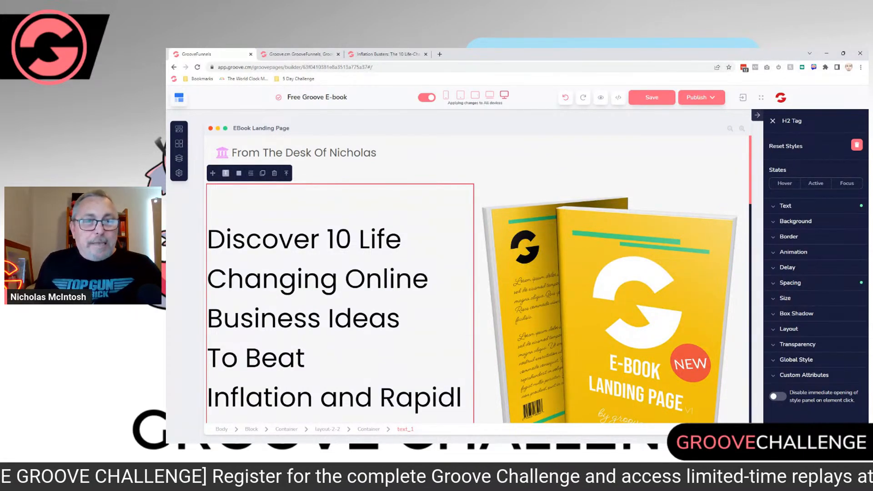
scroll(480, 280, "down", 1)
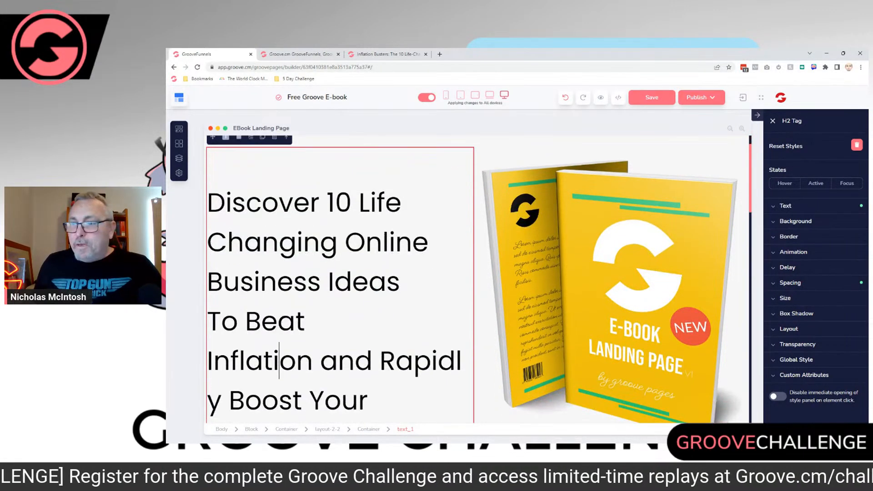
scroll(479, 280, "down", 2)
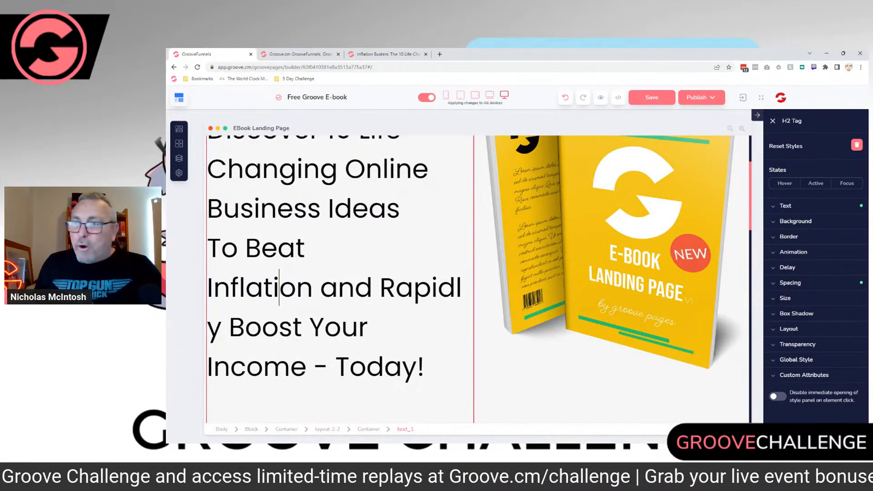
scroll(478, 280, "down", 4)
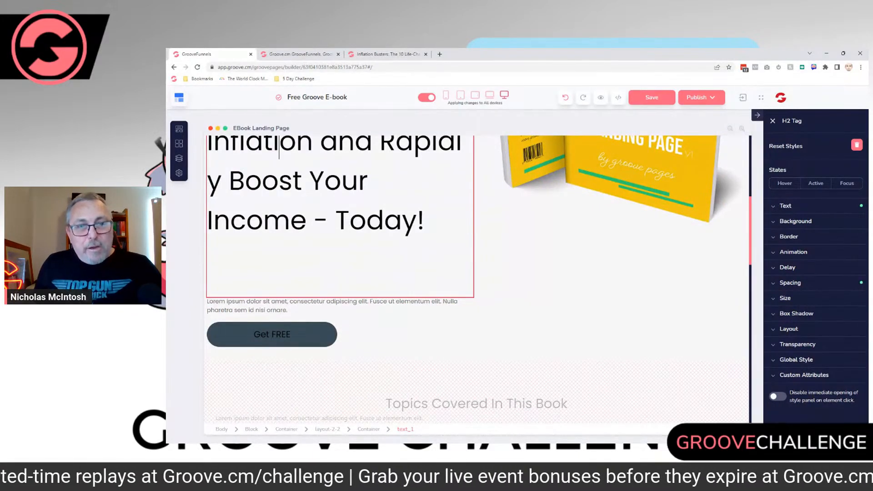
scroll(478, 280, "up", 7)
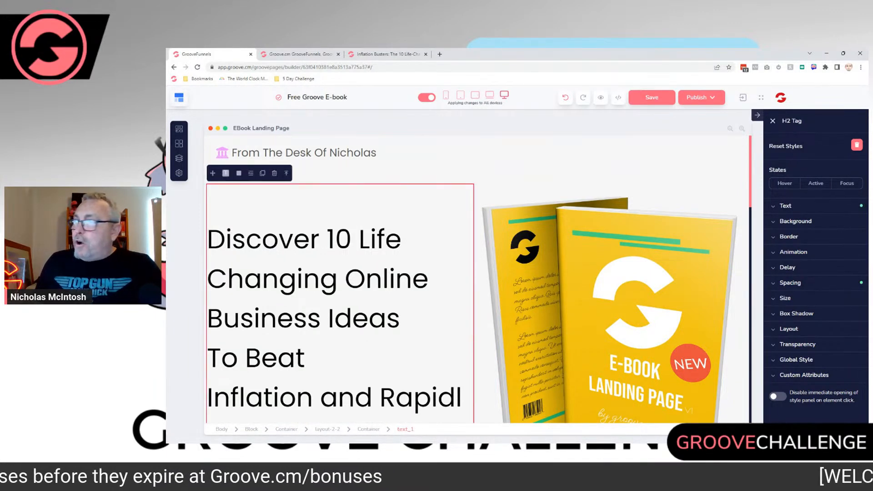
left_click(785, 206)
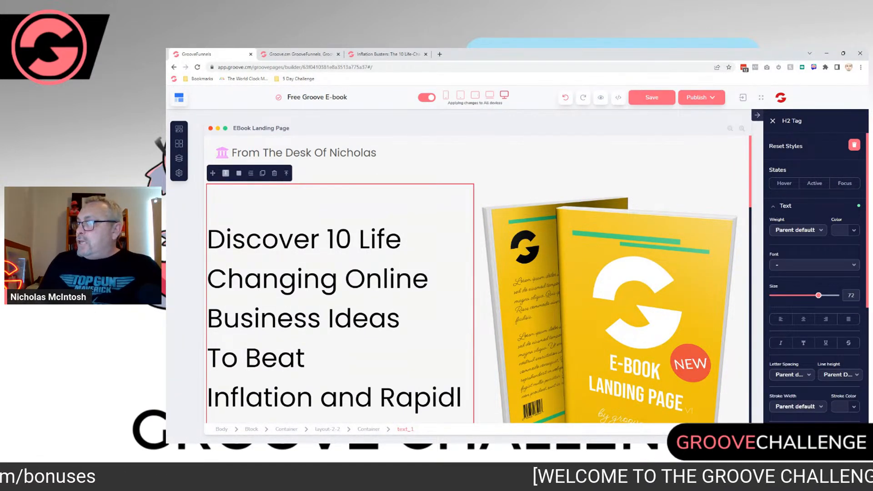
double_click(848, 296)
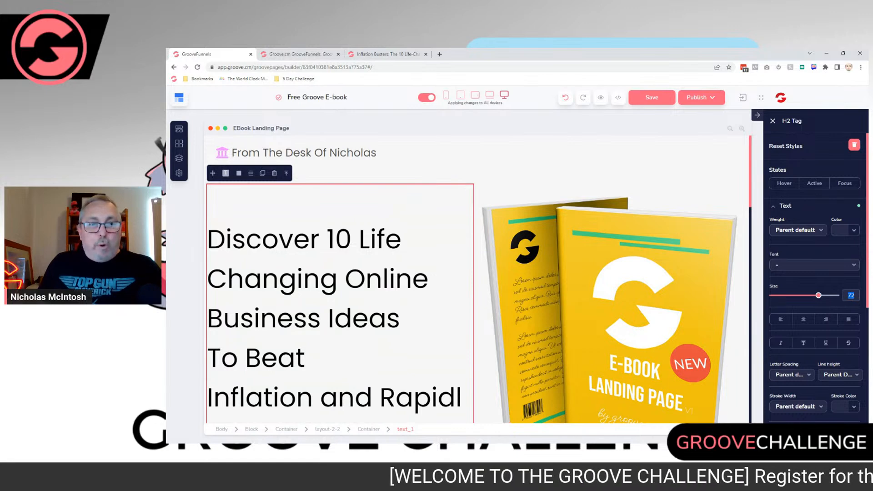
type("57")
left_click_drag(808, 296, 803, 295)
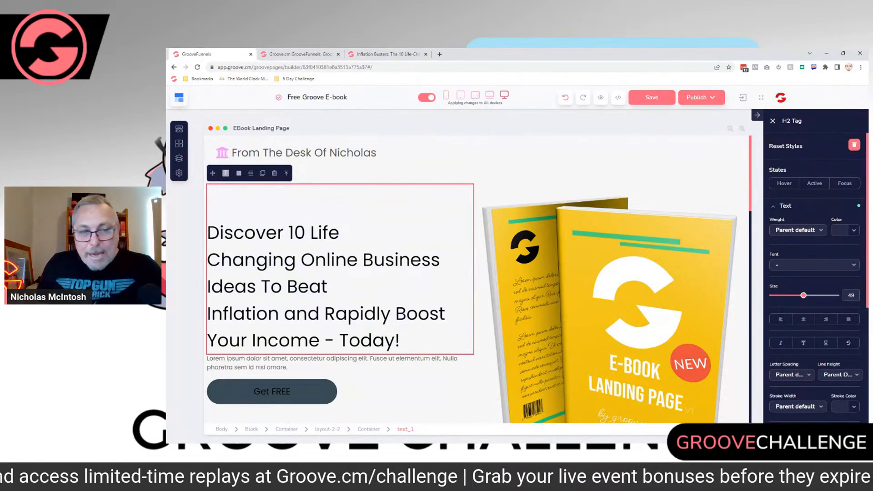
double_click(850, 295)
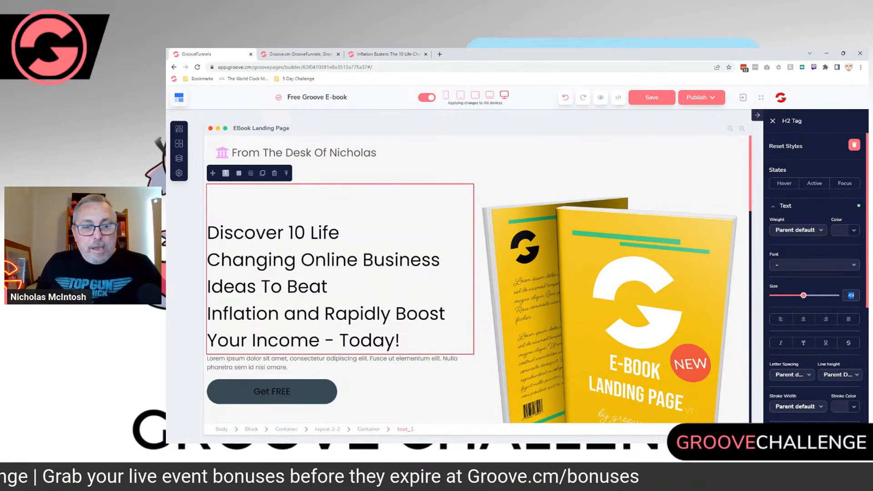
type("49")
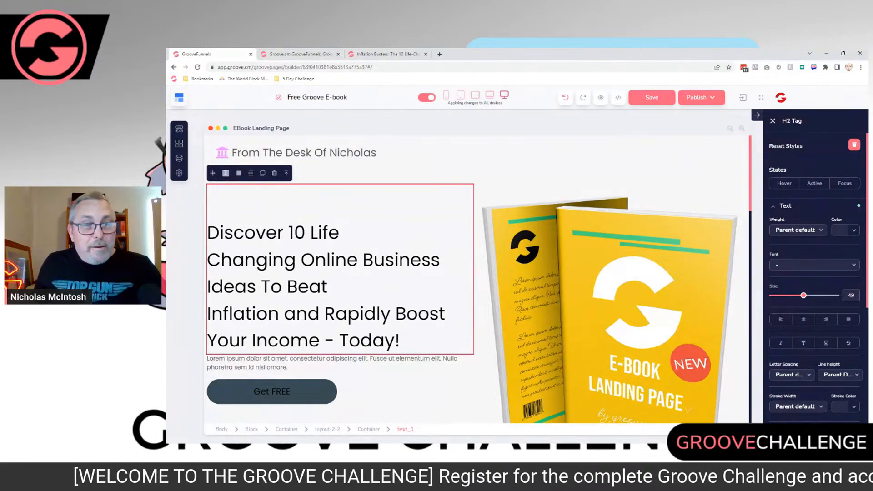
left_click(854, 296)
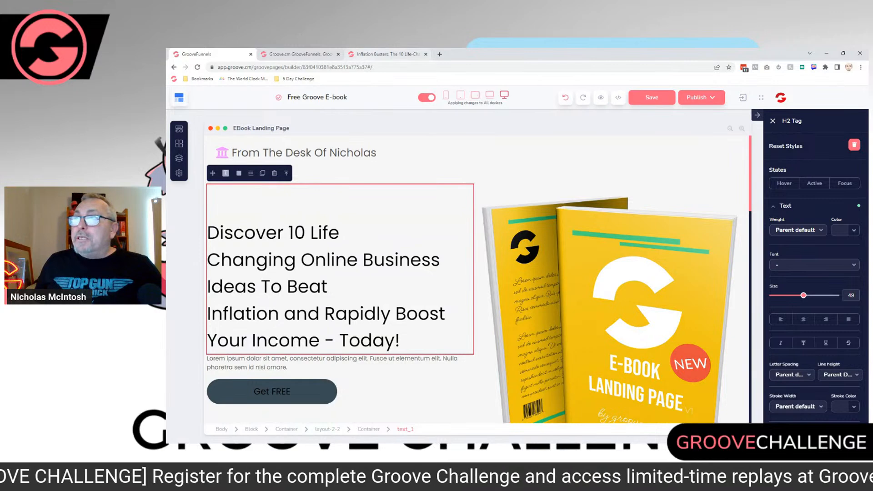
Step: Replace the lorem ipsum paragraph under the headline with the "Start, Build, and Scale a Profitable Digital Business" subheading copied from the Inflation Busters page
left_click(388, 54)
left_click_drag(346, 224, 549, 259)
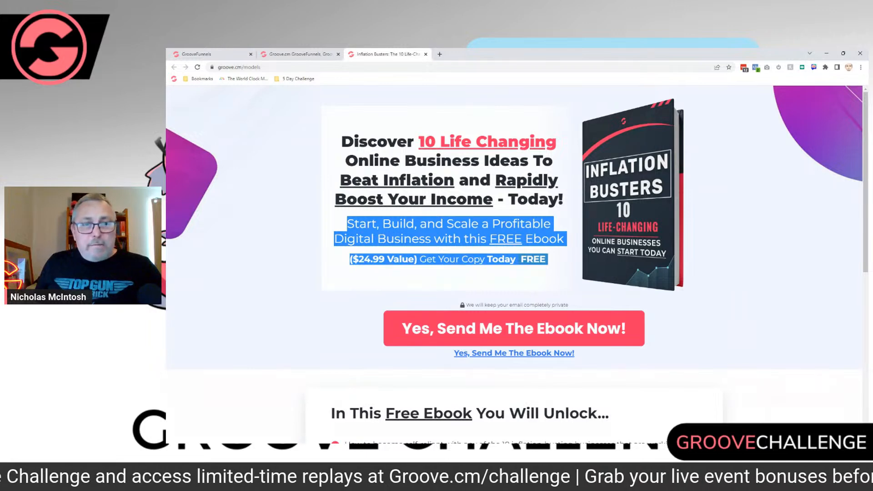
right_click(455, 244)
left_click(473, 250)
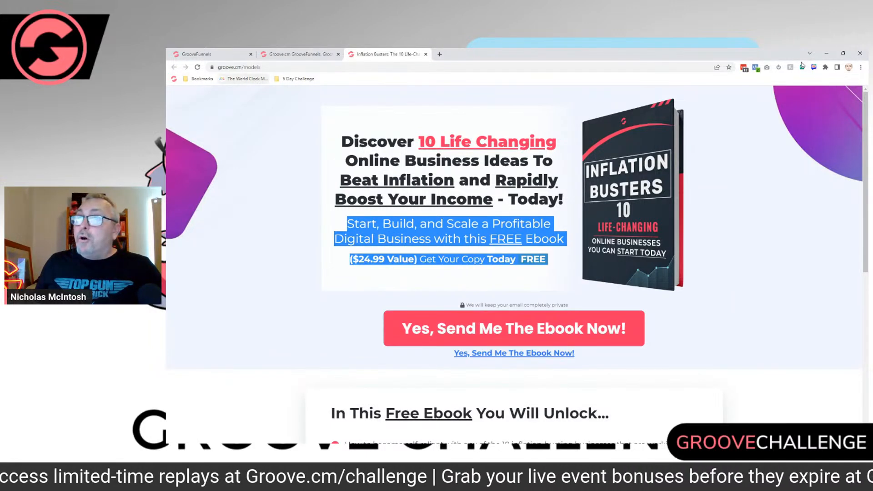
left_click(205, 55)
left_click_drag(289, 368, 209, 361)
left_click(237, 358)
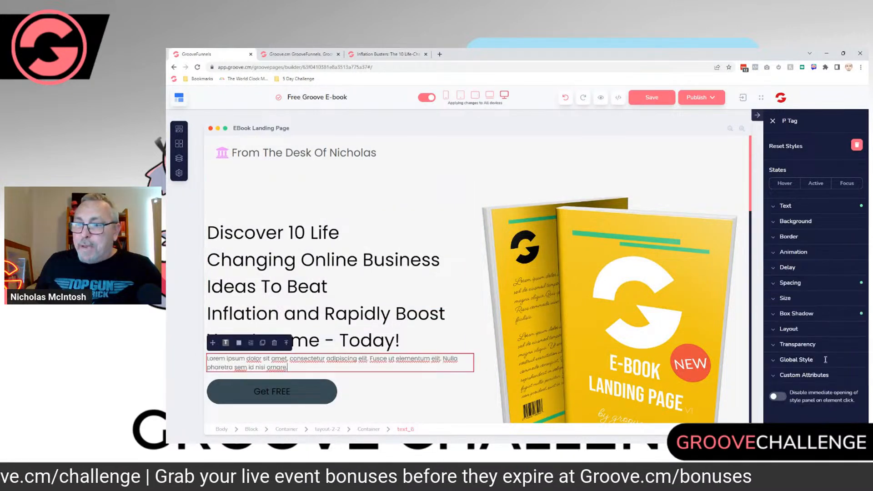
left_click_drag(288, 367, 206, 358)
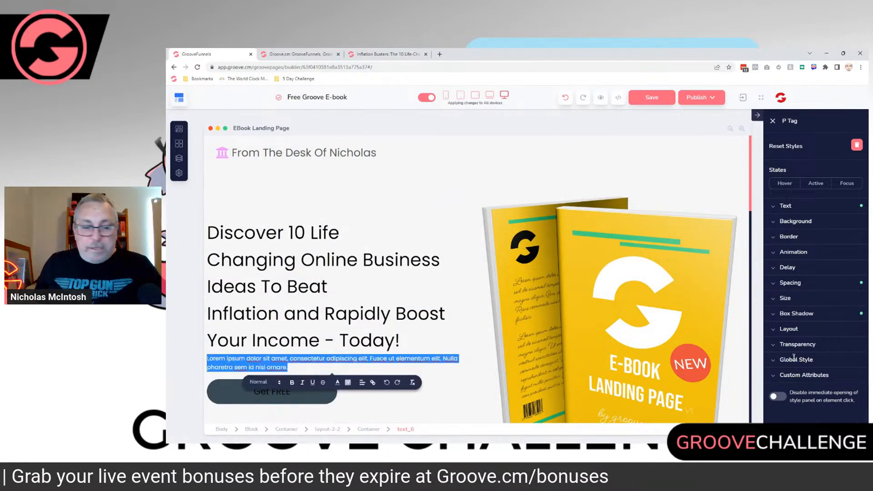
key("ctrl+v")
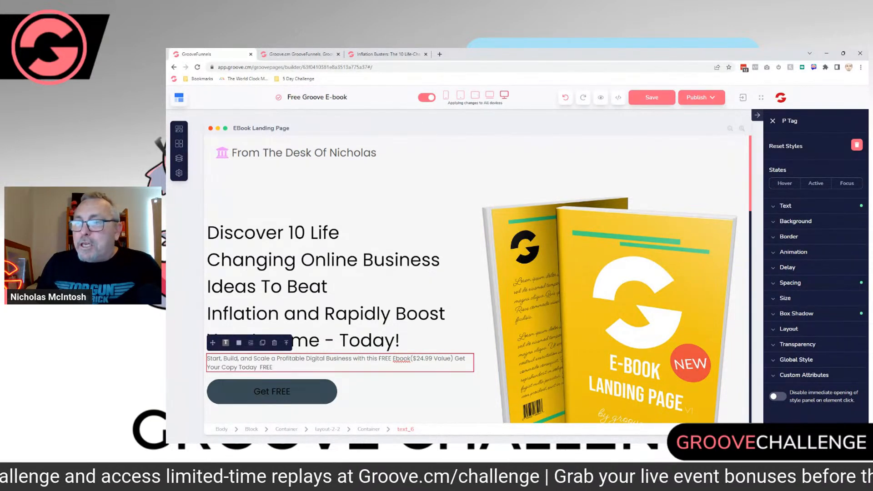
Step: Select the word "Inflation" in the main headline, clear the selection, and compare the wording with the original Inflation Busters page
left_click(401, 340)
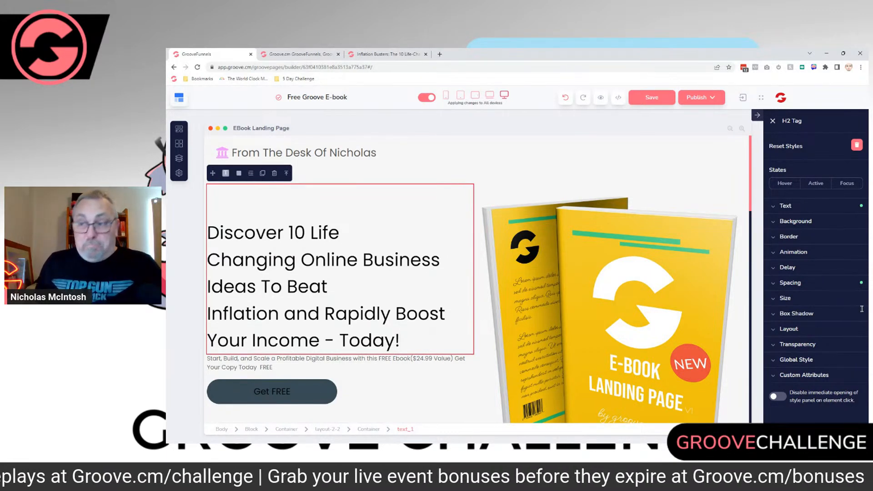
left_click_drag(279, 314, 209, 313)
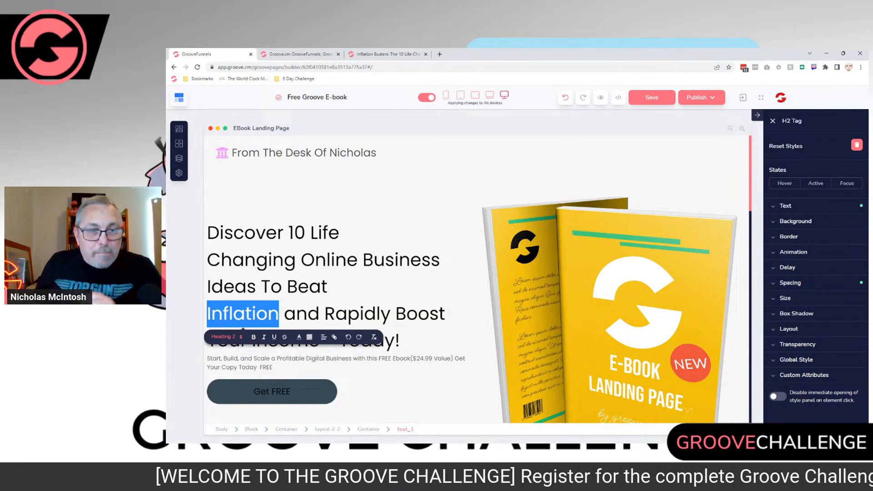
left_click(340, 233)
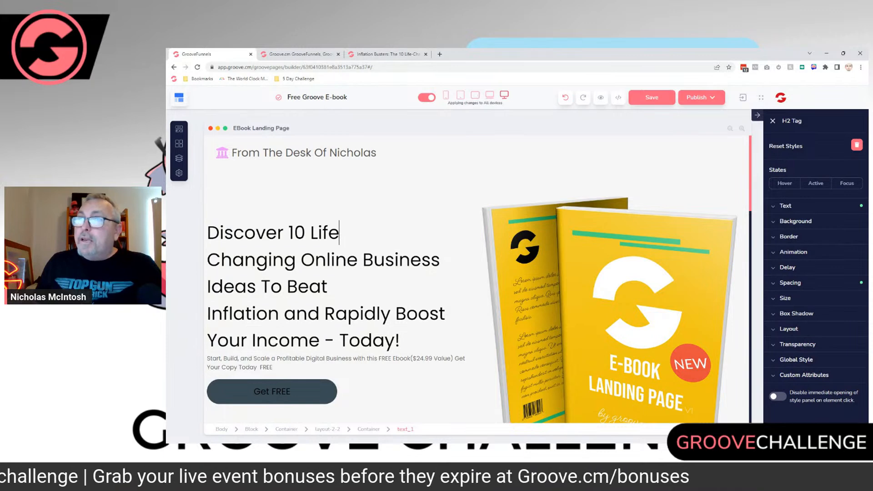
left_click(388, 54)
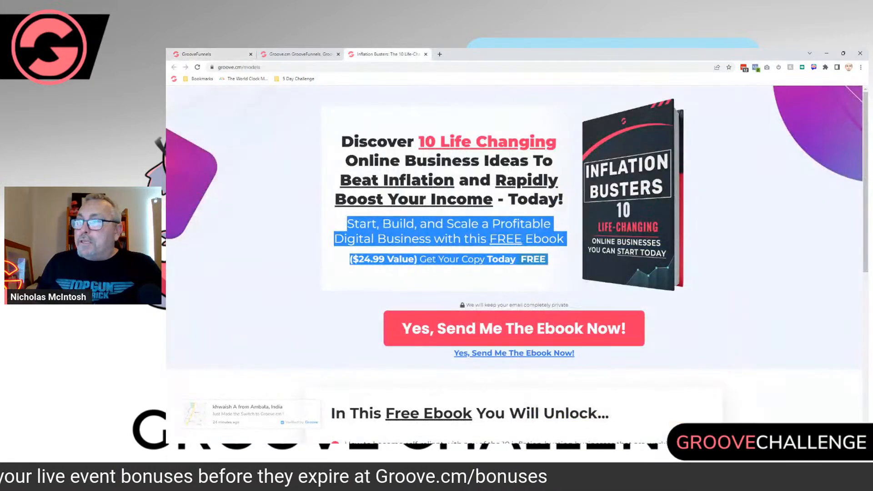
left_click(448, 246)
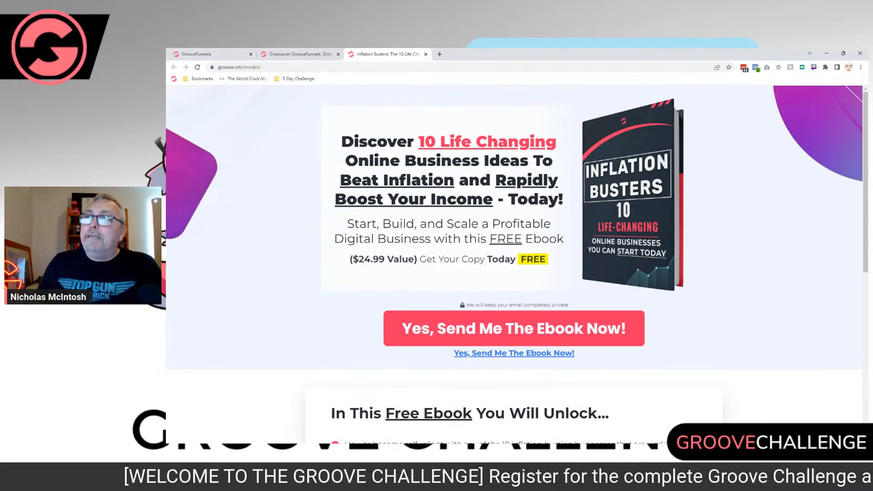
Step: Return to the page builder and select "Changing Online Business Ideas" in the main headline
left_click(203, 54)
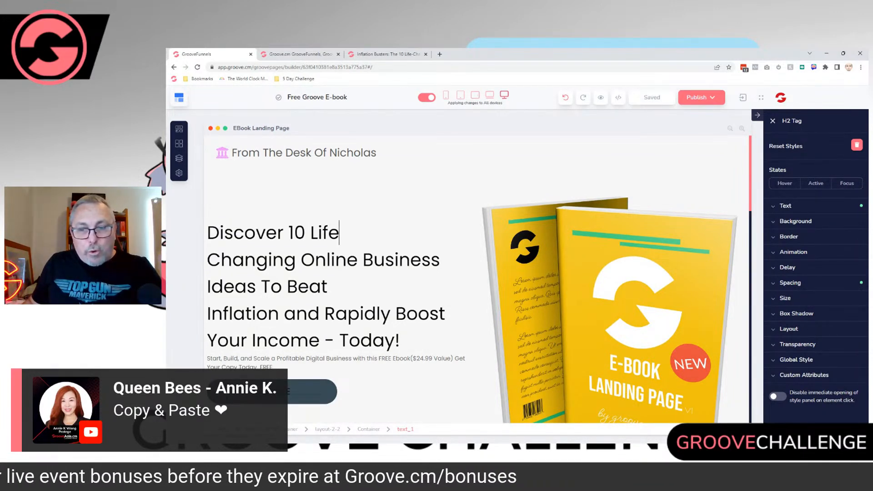
left_click_drag(207, 260, 256, 287)
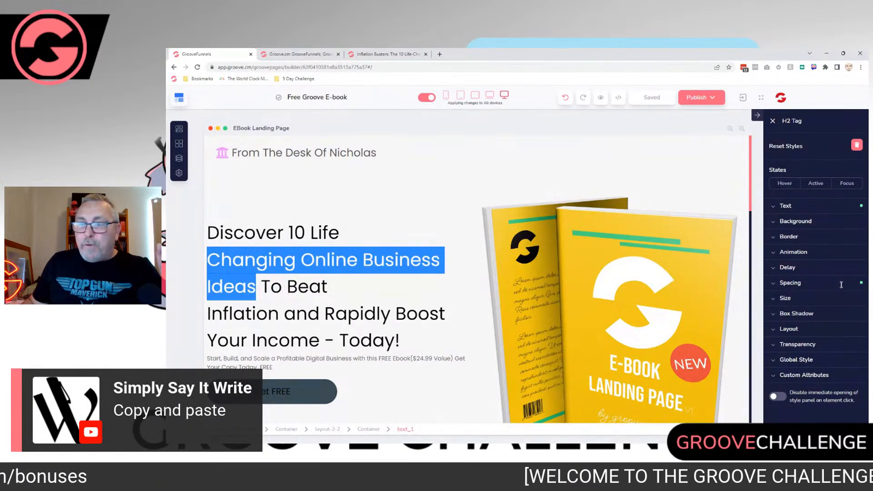
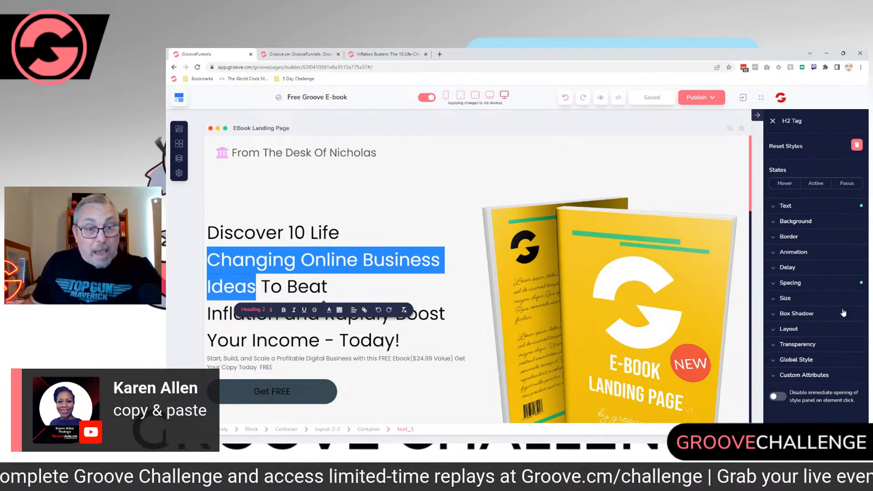
Step: Change the whole main headline to Heading 1 and set its text size to 45
mouse_move(402, 340)
left_mouse_down()
mouse_move(290, 339)
mouse_move(234, 288)
mouse_move(208, 234)
left_mouse_up()
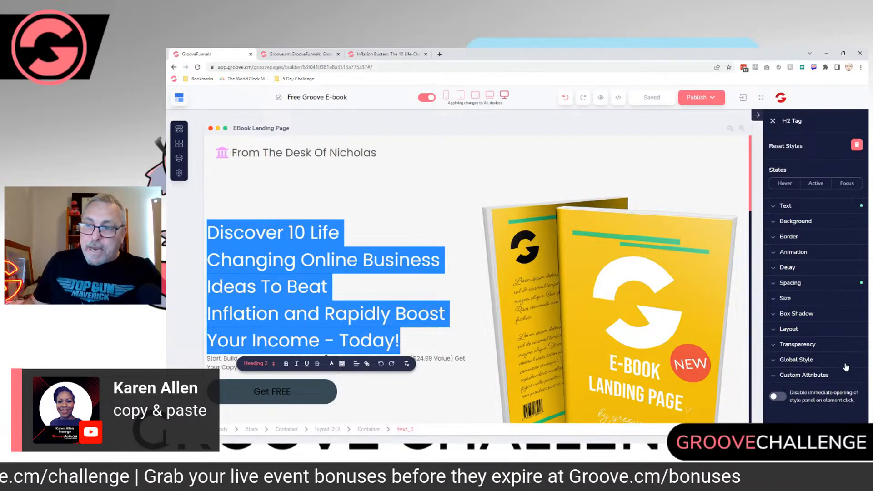
left_click(257, 363)
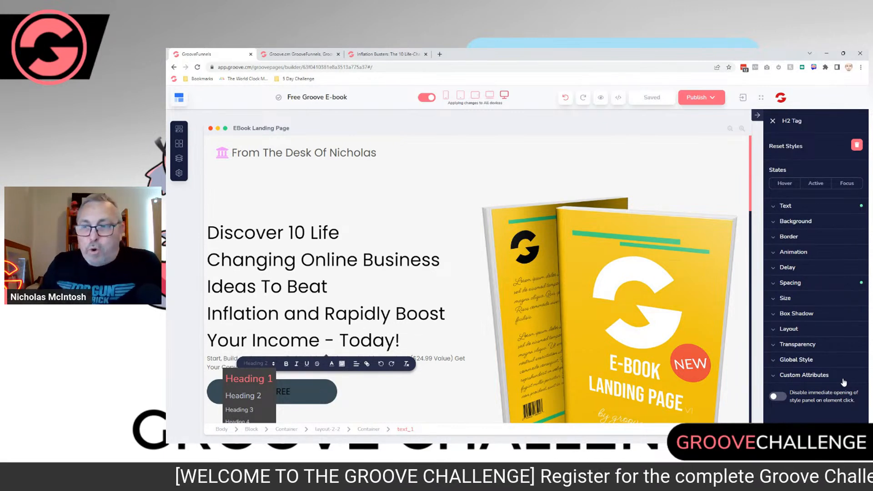
key("ctrl+a")
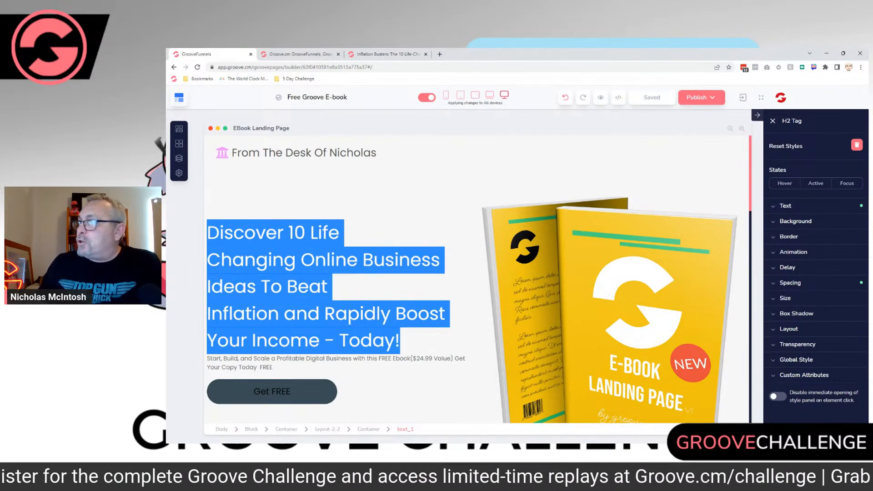
left_click(785, 206)
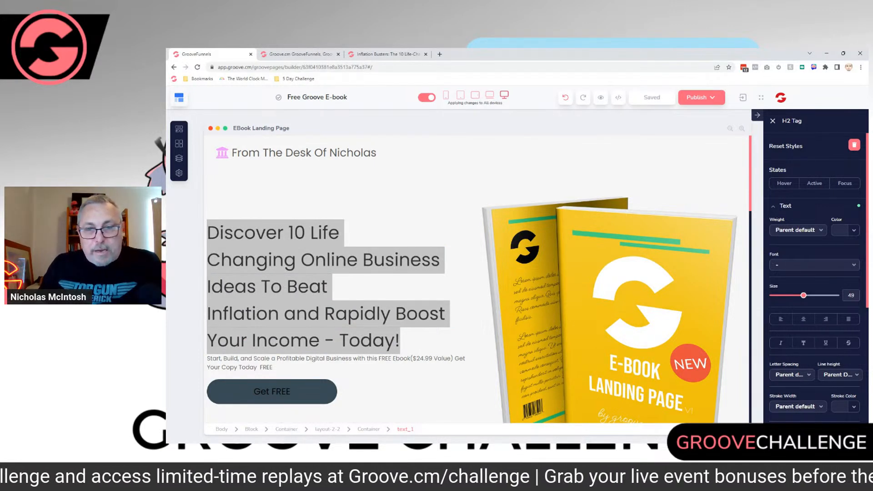
left_click_drag(804, 296, 800, 296)
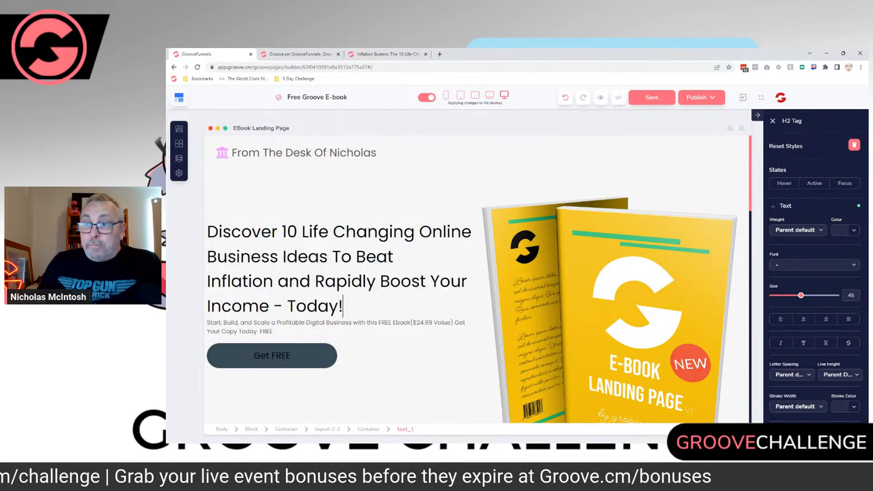
Step: Change the "Start, Build, and Scale" subheading paragraph under the headline from normal text to Heading 2
left_click_drag(275, 332, 208, 323)
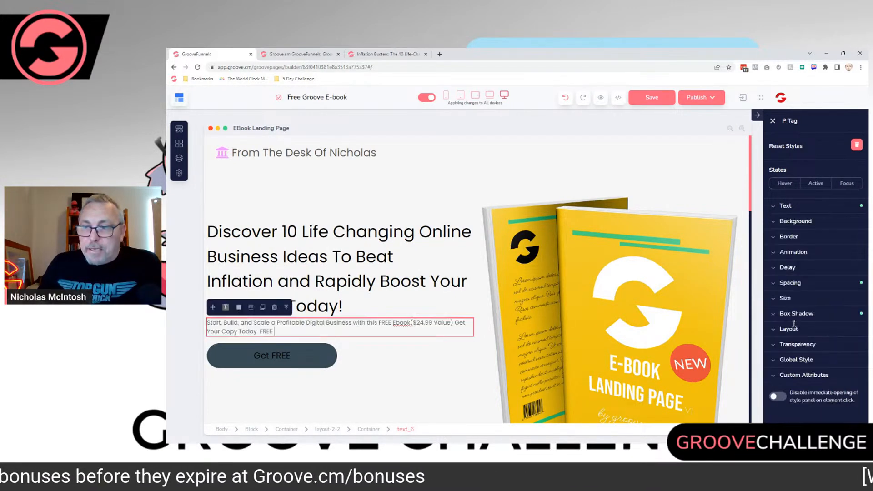
left_click_drag(275, 331, 208, 323)
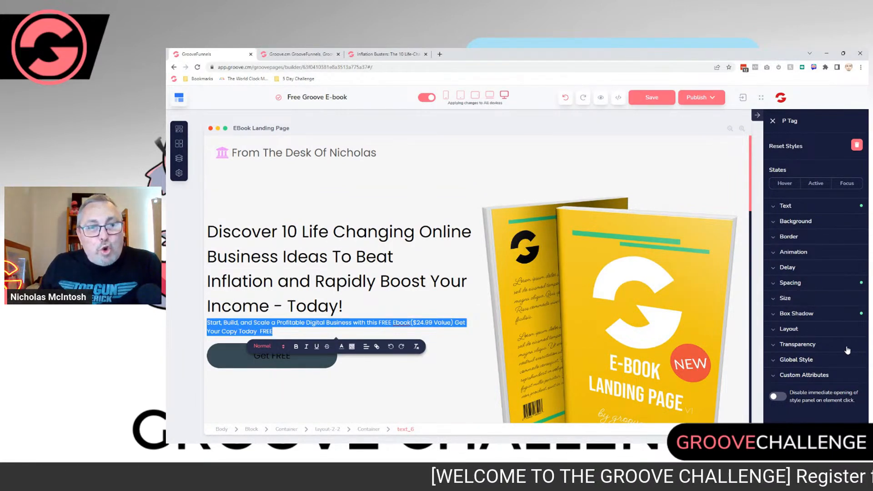
left_click(262, 346)
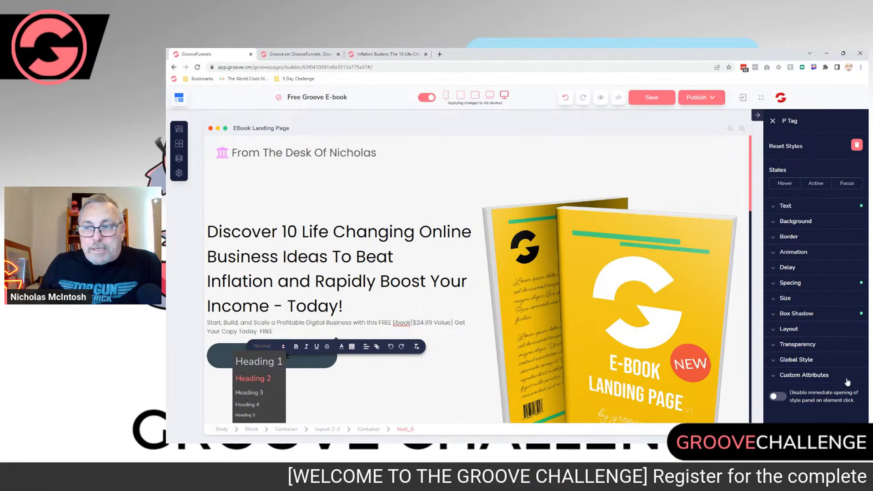
left_click(254, 378)
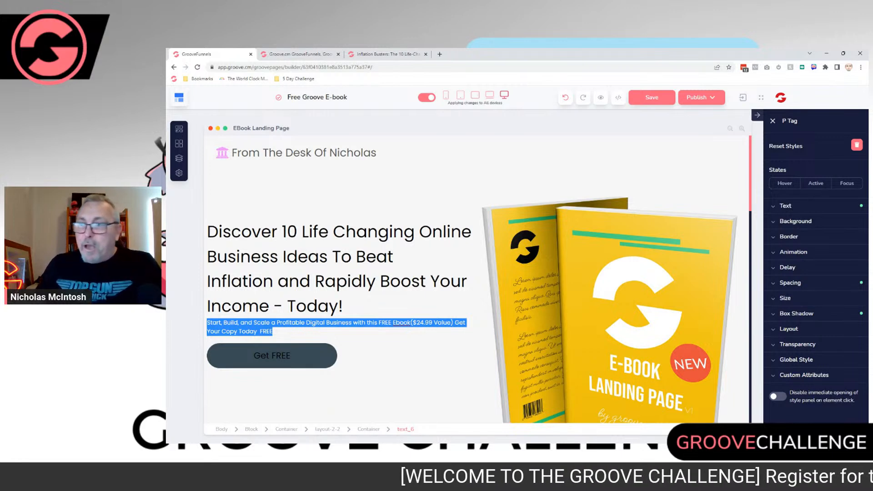
Step: Check the emphasis on the Inflation Busters page and give "10 Life Changing" in the main headline an amber-yellow background highlight
left_click(388, 54)
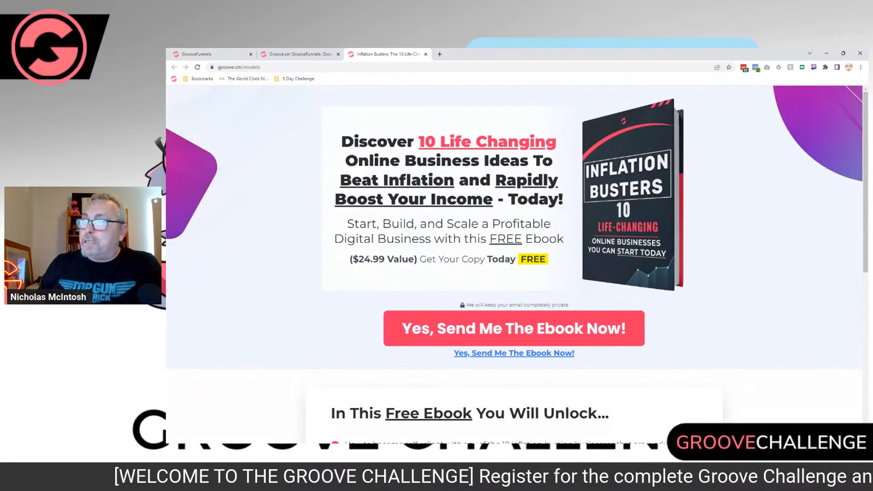
left_click(209, 54)
mouse_move(282, 232)
left_mouse_down()
mouse_move(414, 232)
mouse_move(282, 232)
left_mouse_up()
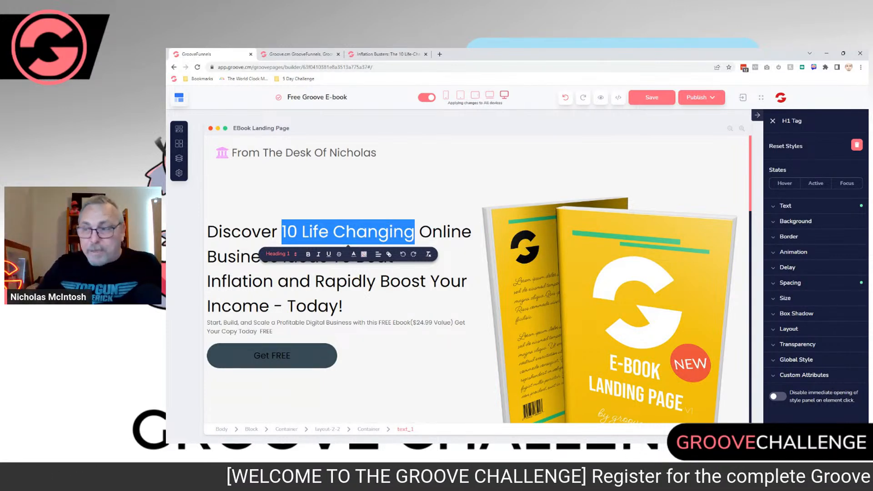
left_click(353, 254)
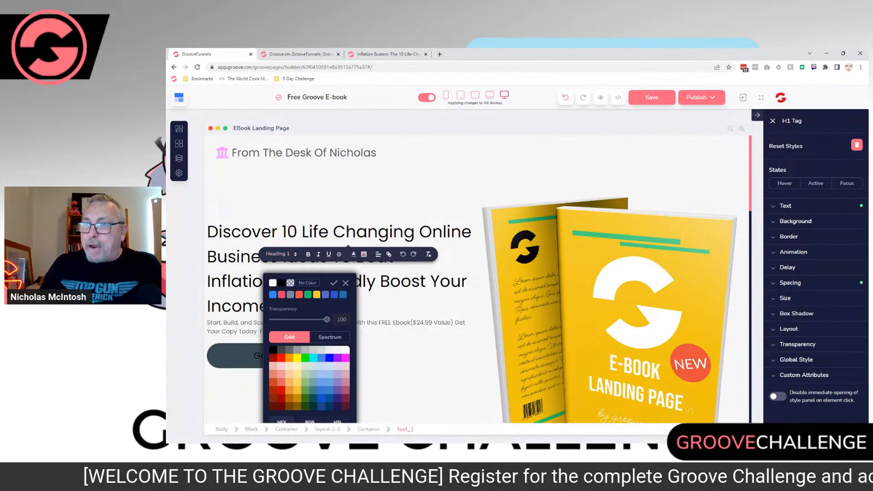
mouse_move(317, 294)
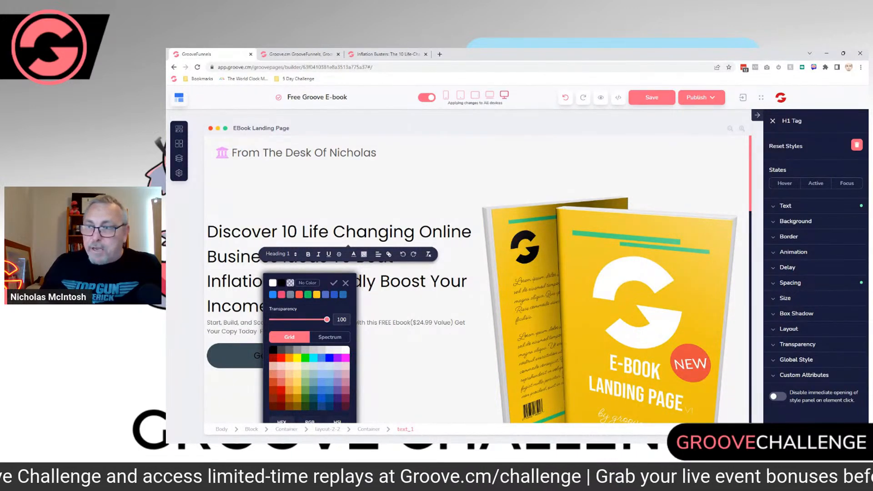
left_click(334, 283)
left_click(334, 282)
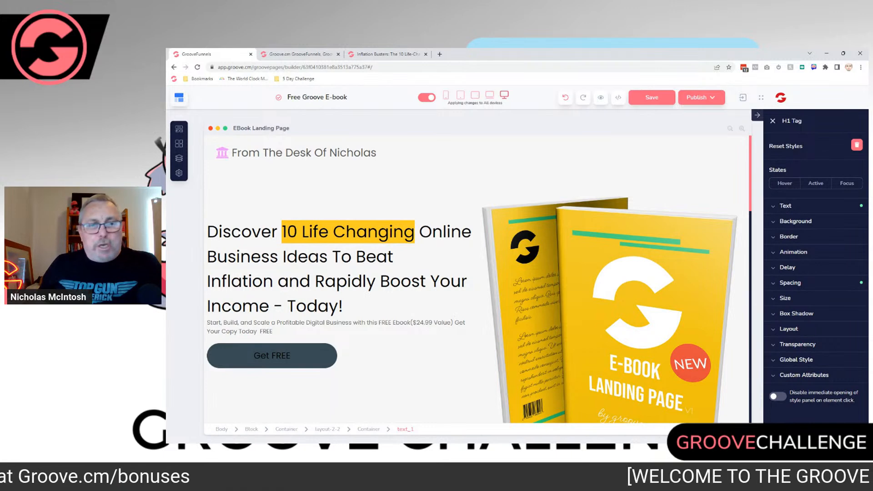
Step: Check the Inflation Busters page again and highlight "FREE Ebook($24.99 Value)" in the subheading with an amber-yellow background
left_click(384, 54)
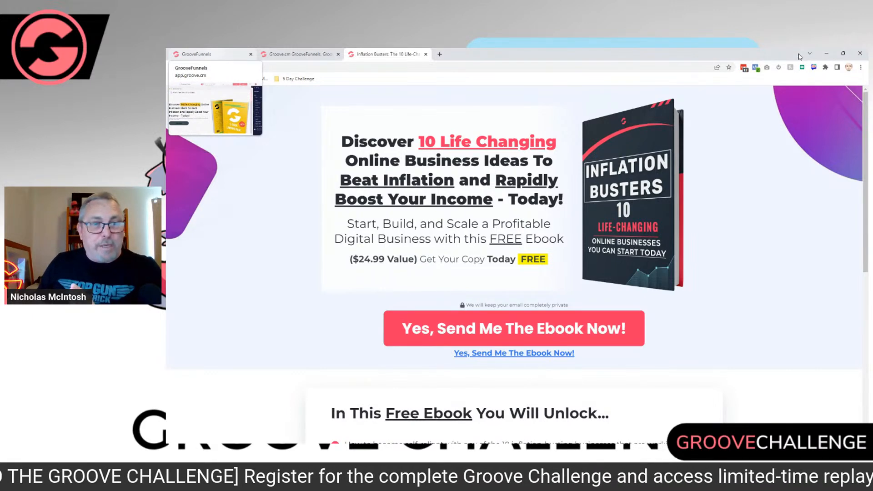
left_click(210, 54)
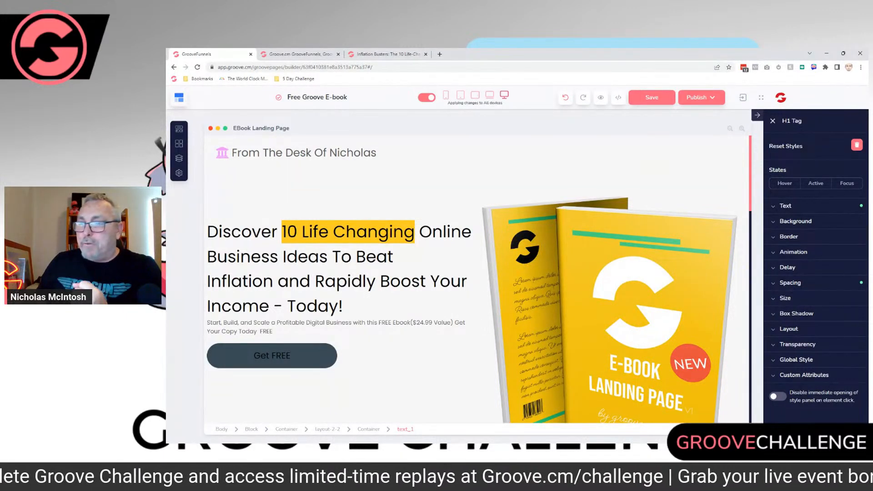
left_click_drag(378, 322, 454, 323)
left_click(274, 331)
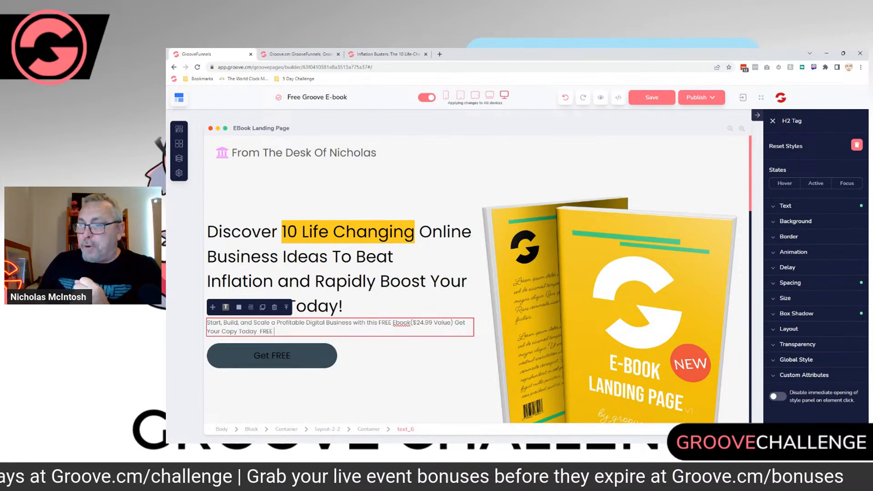
left_click(378, 322)
left_click_drag(378, 322, 453, 322)
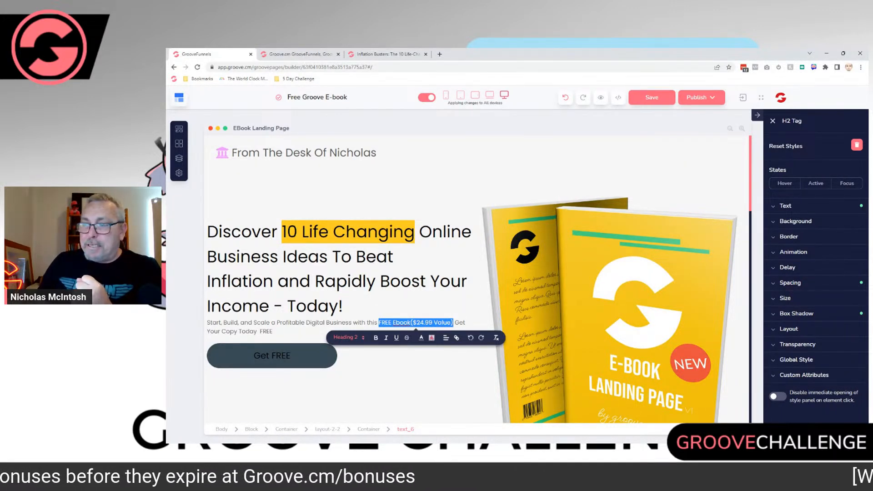
left_click(431, 338)
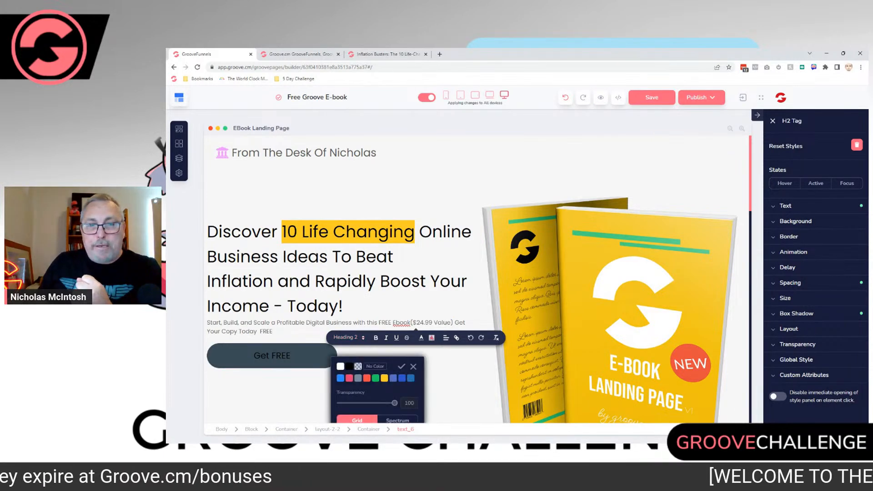
mouse_move(385, 378)
left_click(384, 405)
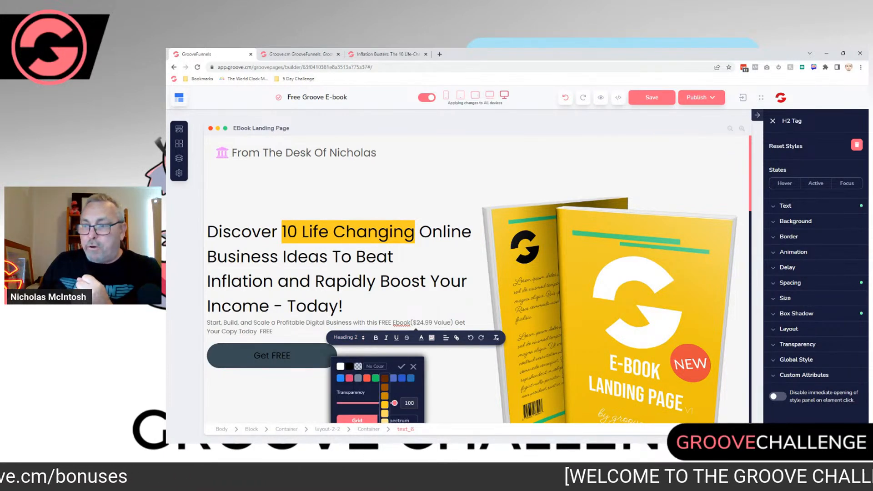
left_click(402, 366)
left_click(387, 306)
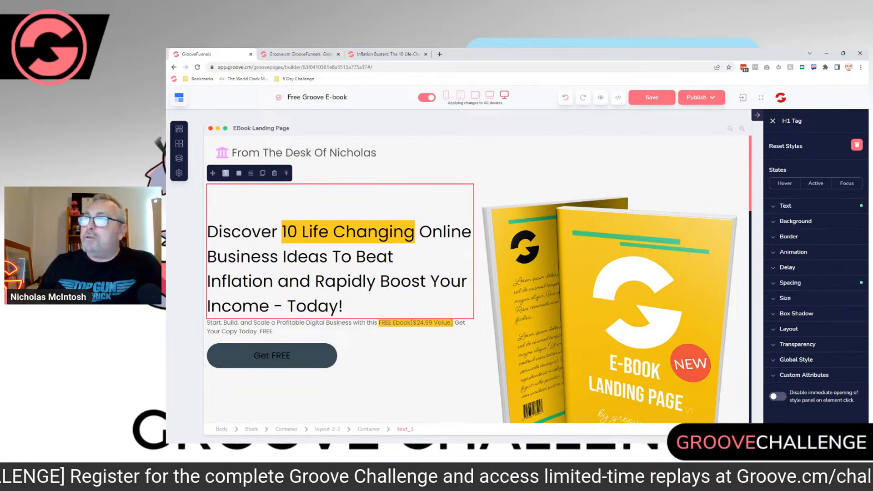
Step: Open the Inflation Busters book cover image in its own tab and inspect it at full size from top to bottom
left_click(387, 54)
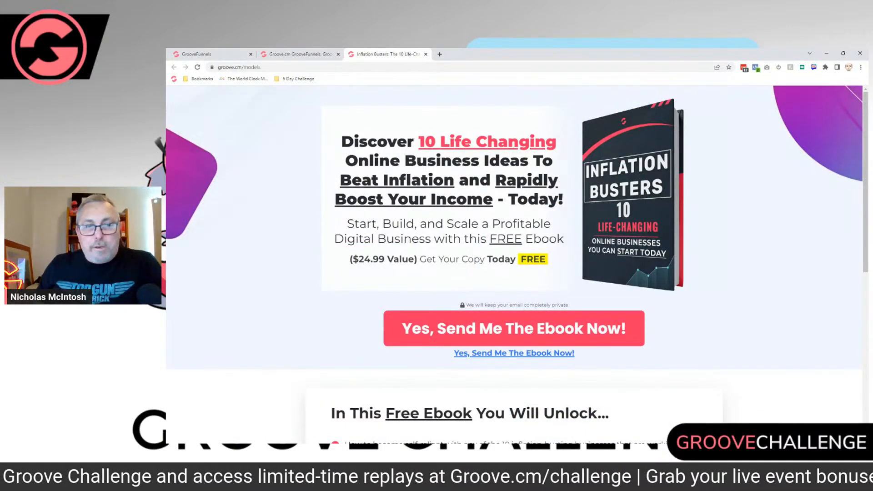
right_click(626, 199)
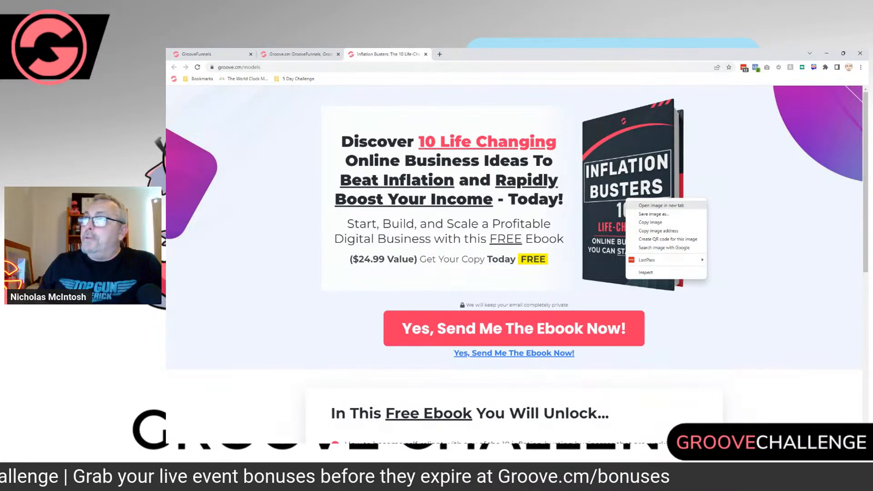
left_click(661, 205)
left_click(476, 54)
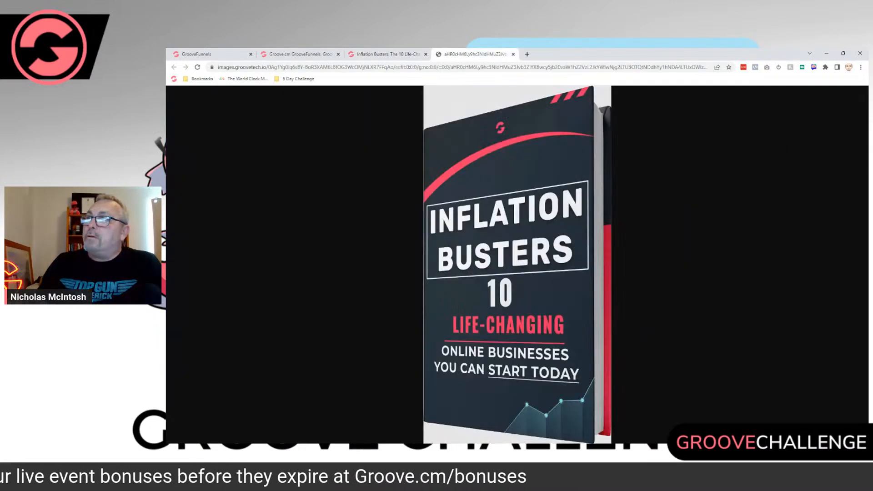
left_click(512, 222)
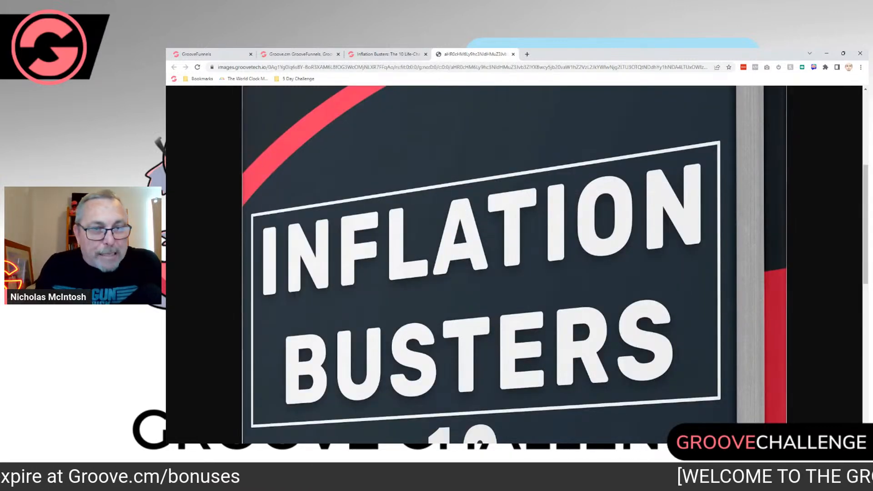
scroll(514, 264, "up", 4)
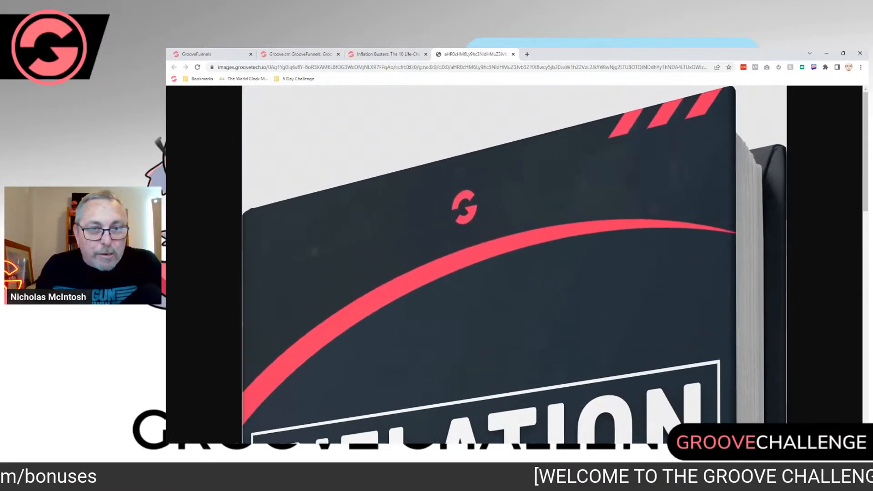
scroll(514, 264, "down", 10)
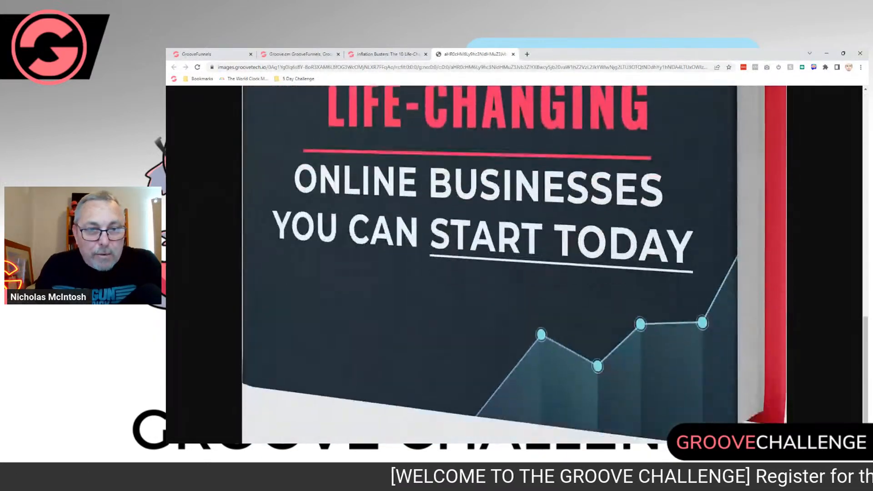
scroll(450, 220, "up", 10)
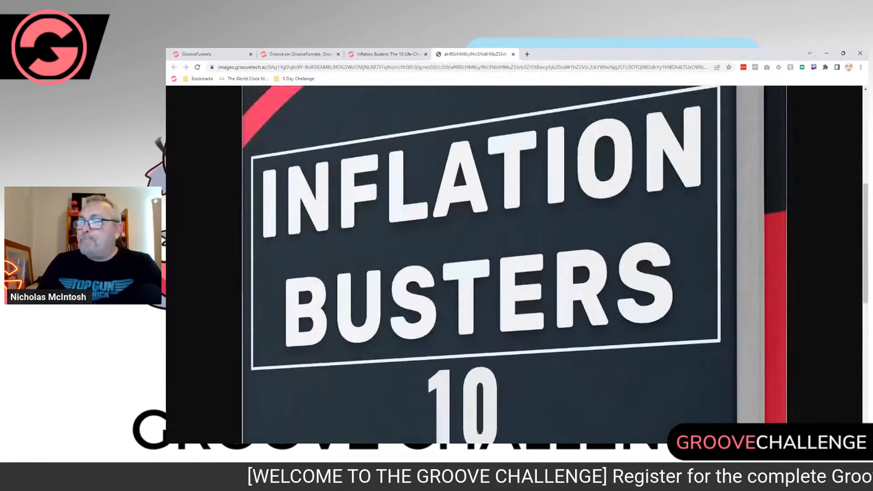
Step: Save the Inflation Busters cover image as a WEBP file in the Downloads folder and close its tab
right_click(450, 220)
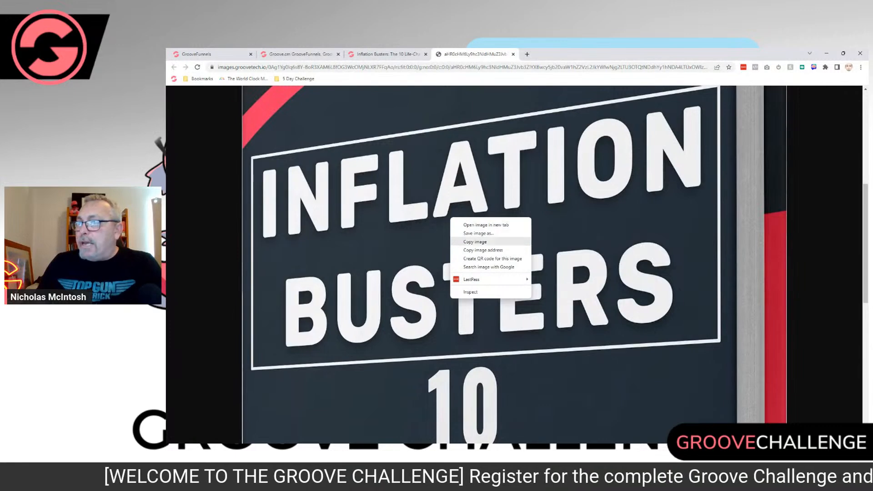
left_click(478, 233)
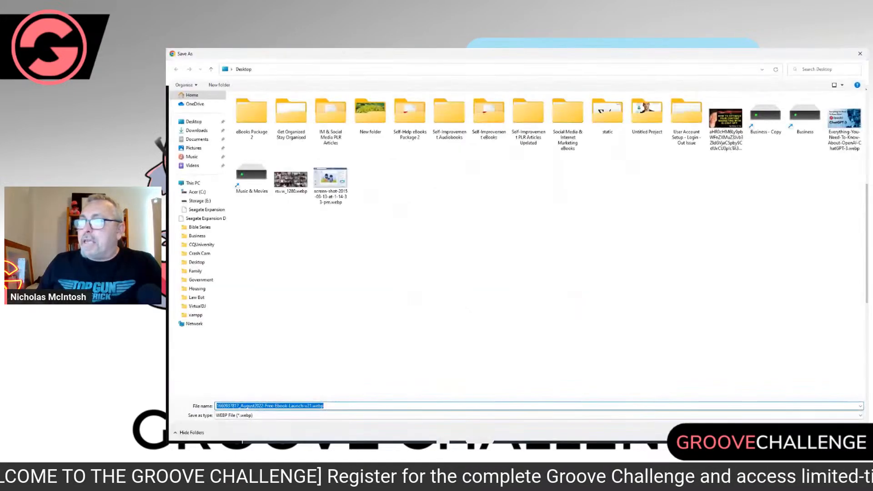
left_click(196, 130)
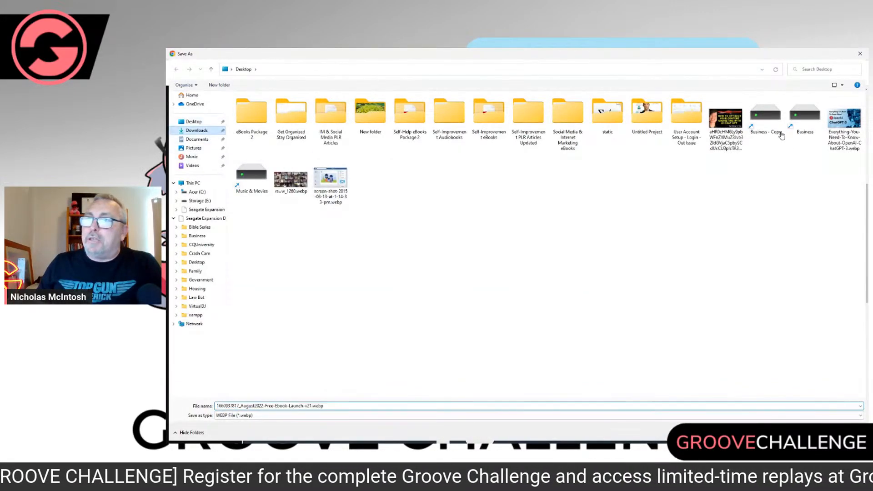
key("Return")
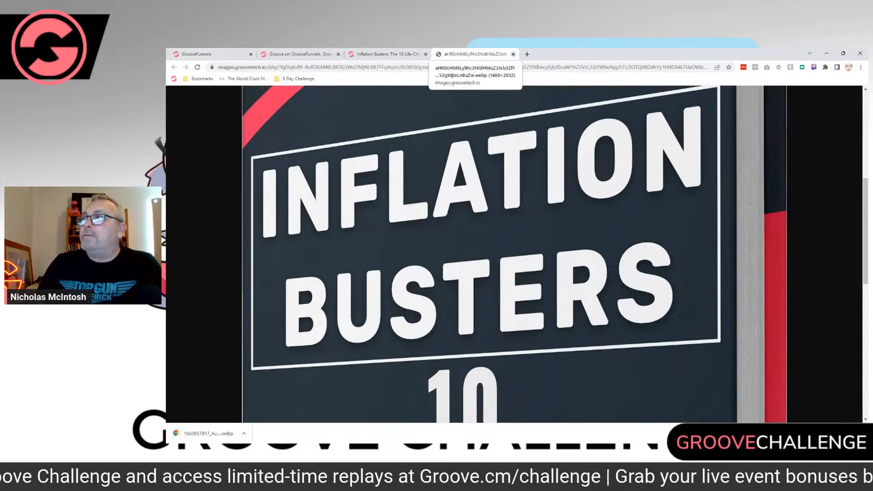
left_click(512, 54)
left_click(200, 55)
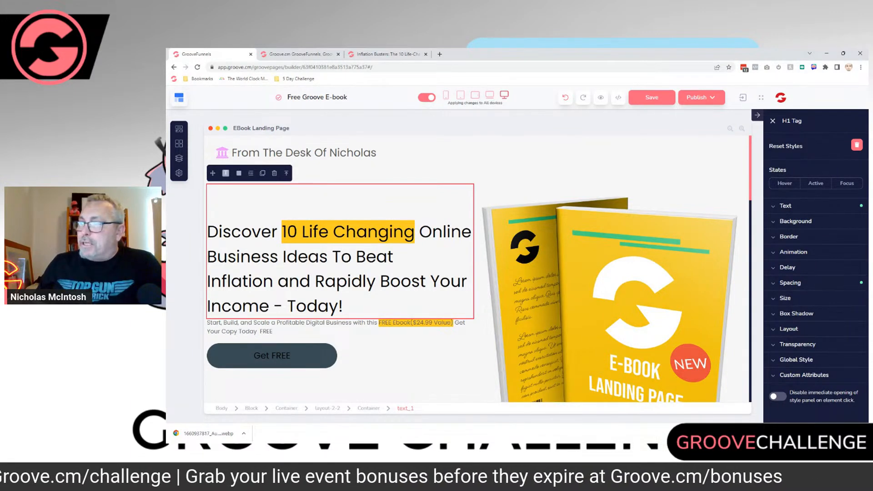
left_click(612, 292)
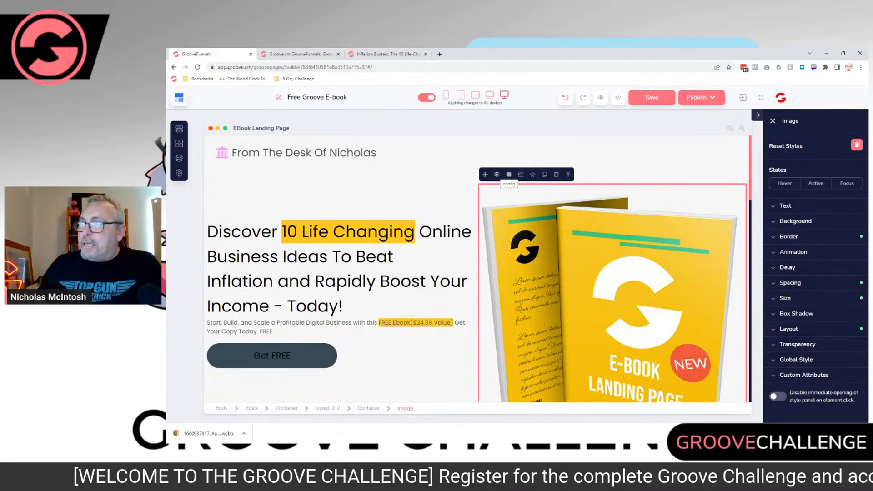
left_click(496, 175)
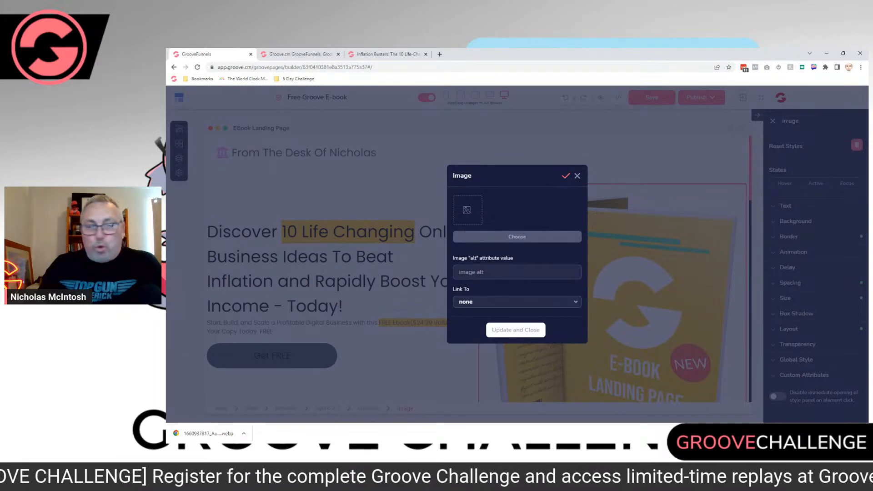
left_click(517, 236)
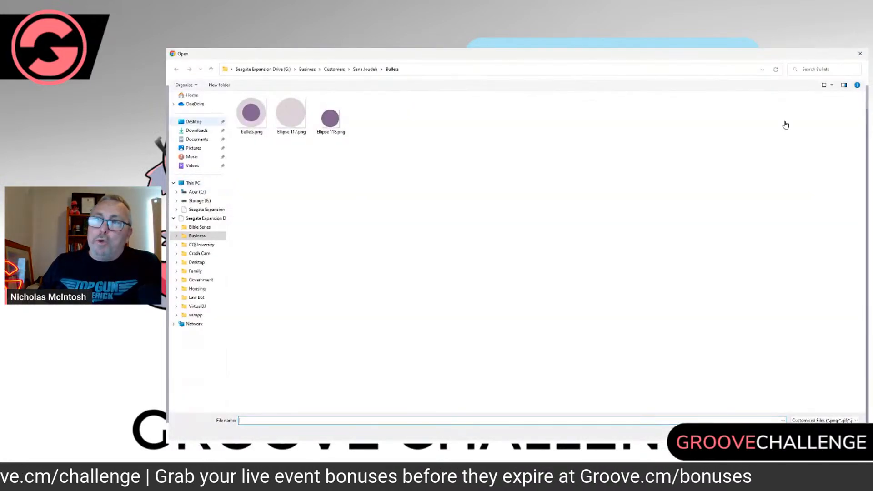
left_click(197, 130)
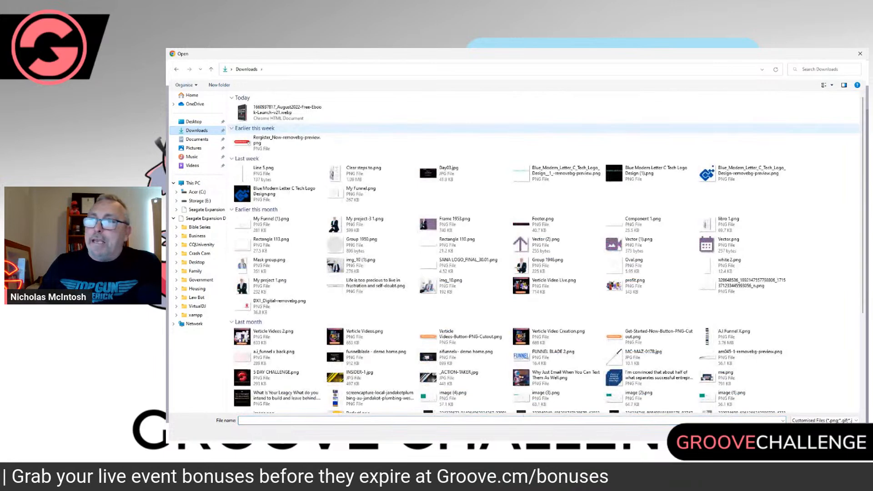
left_click(278, 113)
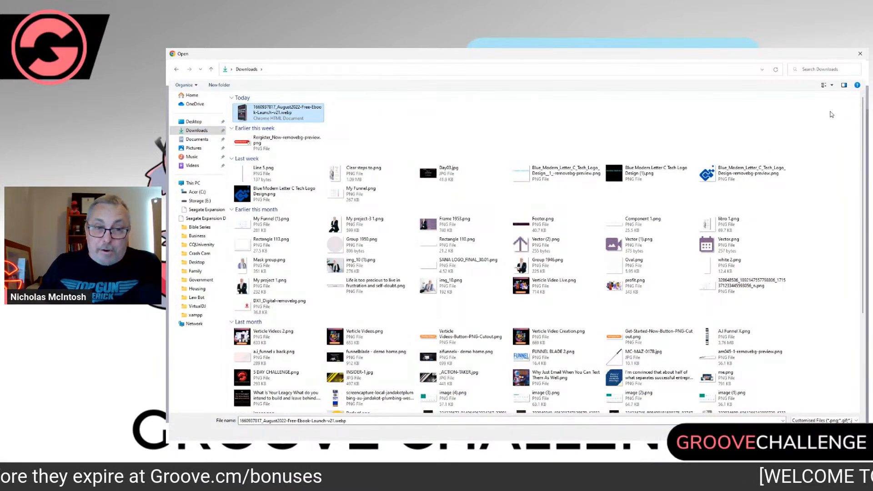
left_click(808, 432)
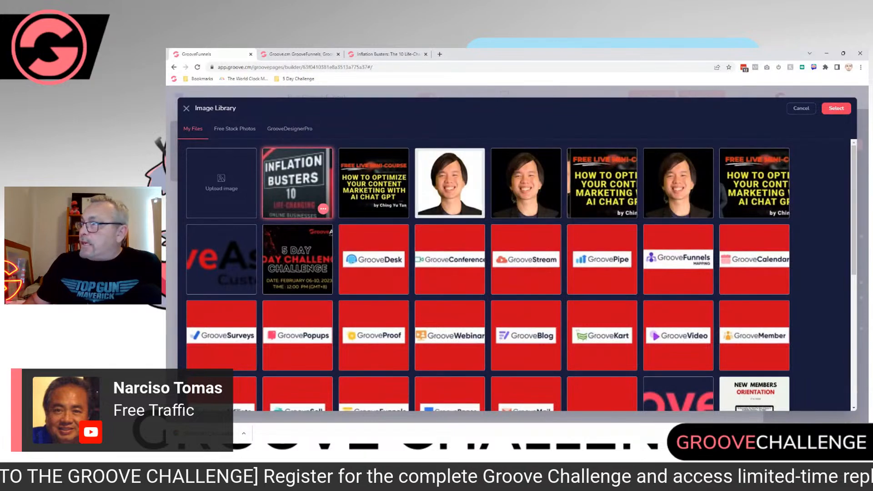
left_click(836, 108)
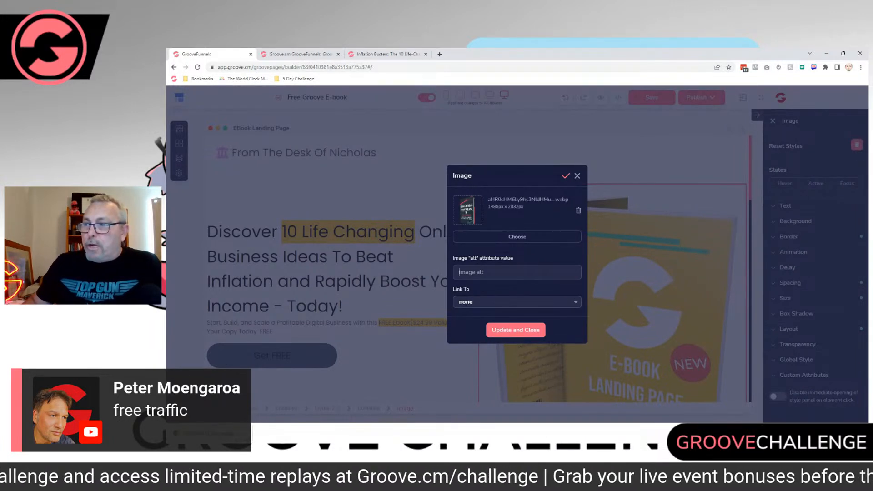
left_click(516, 330)
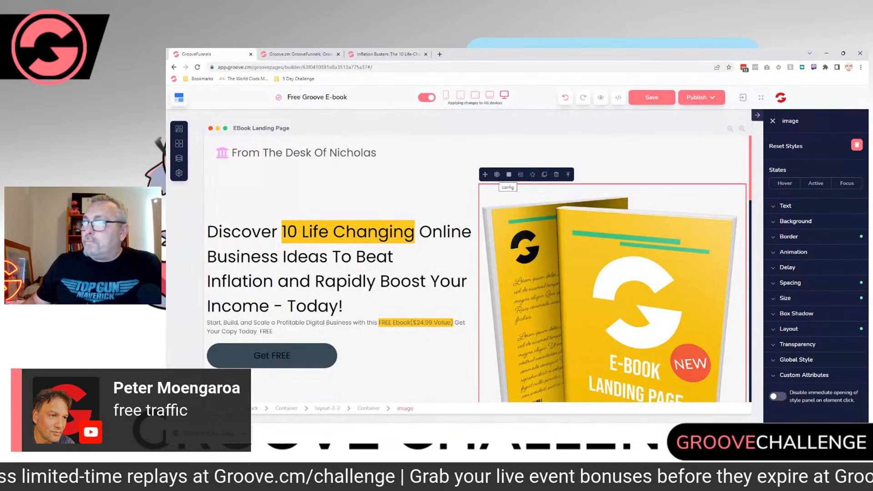
Step: Give the replacement book cover the alt text "Free Ebook" and apply the image settings
left_click(497, 175)
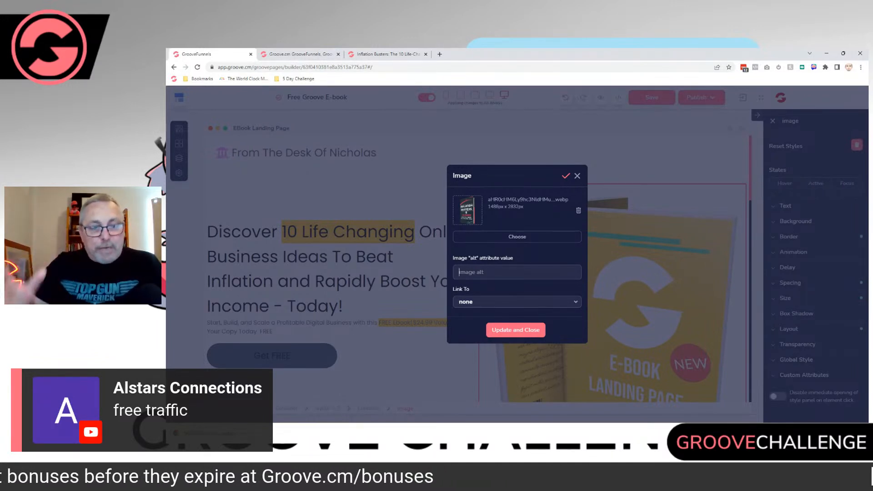
type("Free Ebook")
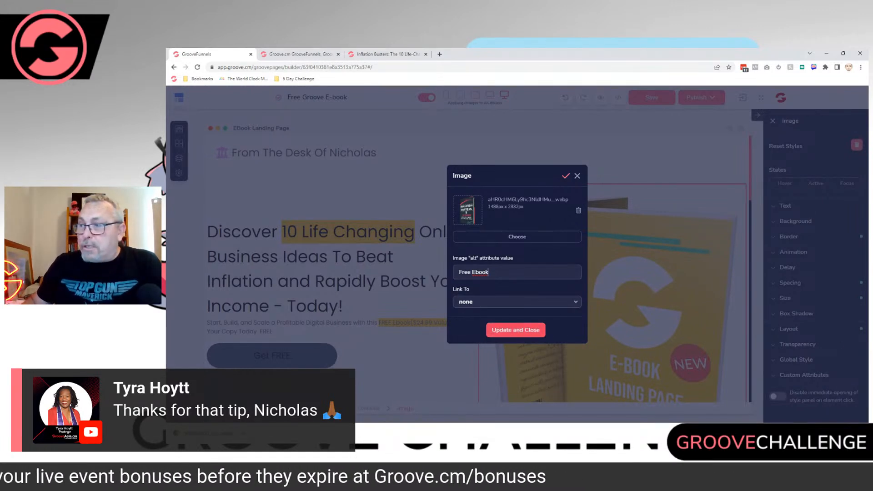
left_click(515, 330)
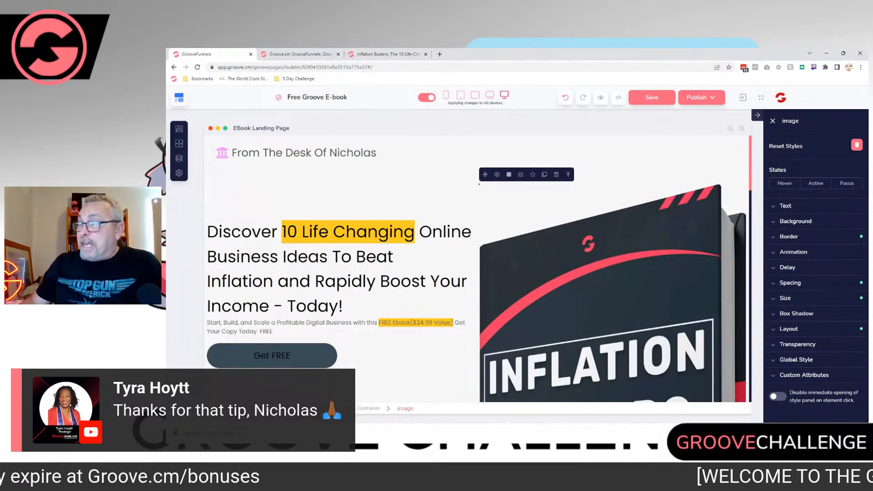
Step: Shrink the oversized Inflation Busters cover by setting its maximum width to 47 percent
scroll(476, 269, "down", 5)
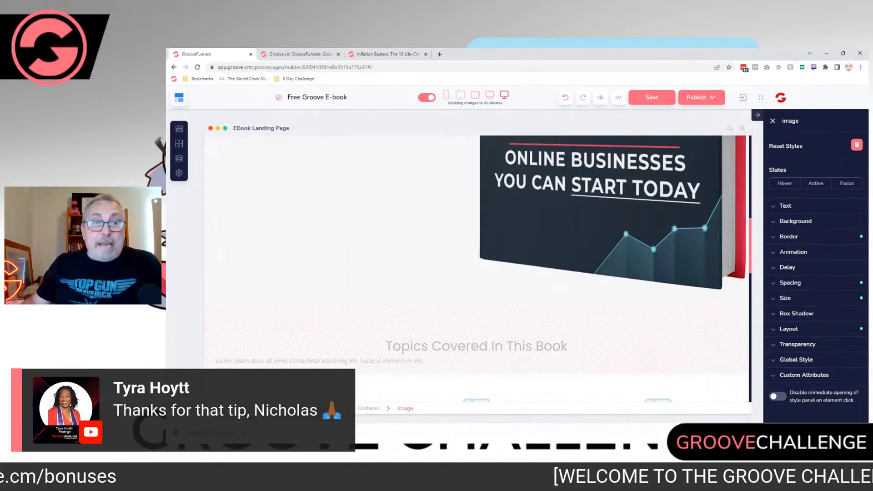
scroll(478, 268, "up", 6)
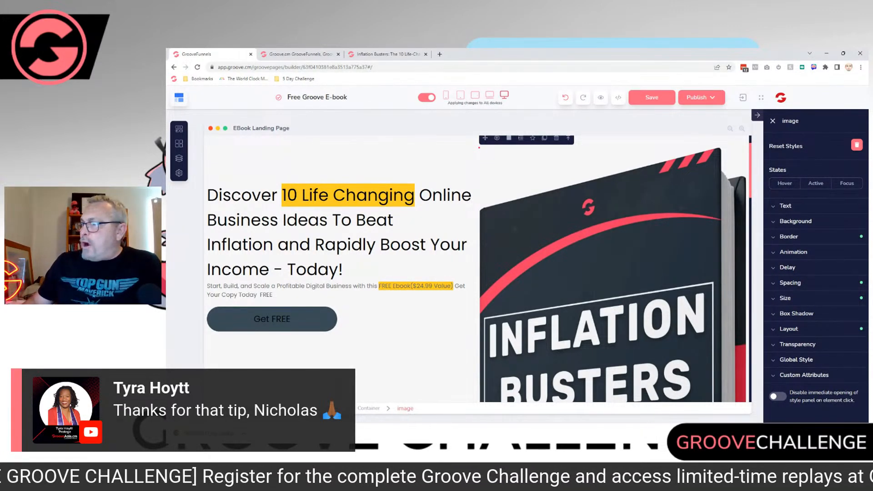
left_click(785, 298)
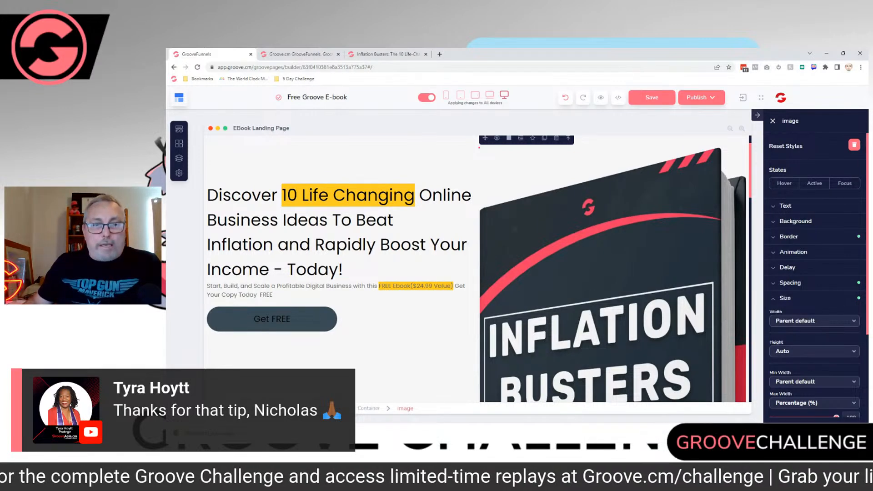
scroll(814, 273, "down", 2)
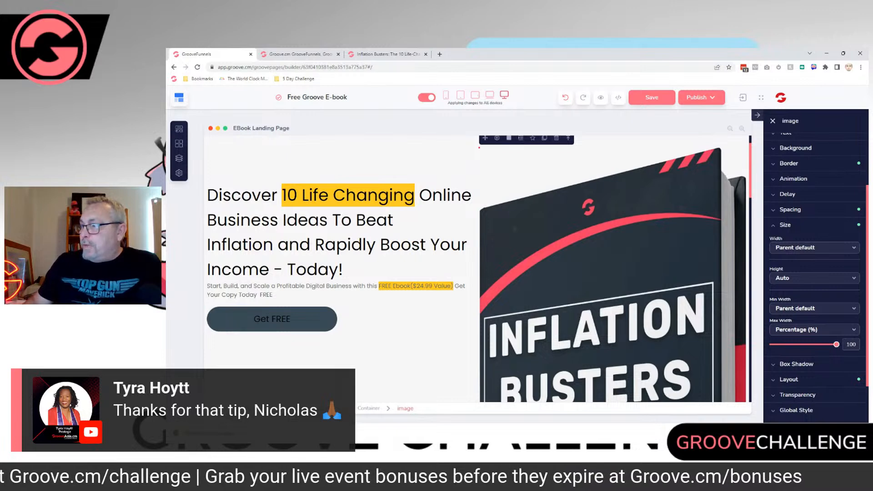
left_click(814, 330)
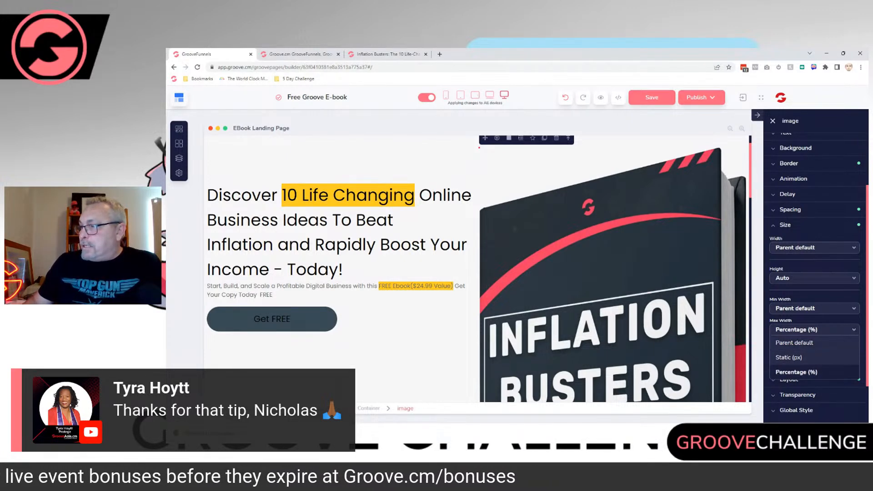
left_click(796, 372)
left_click_drag(836, 344, 799, 345)
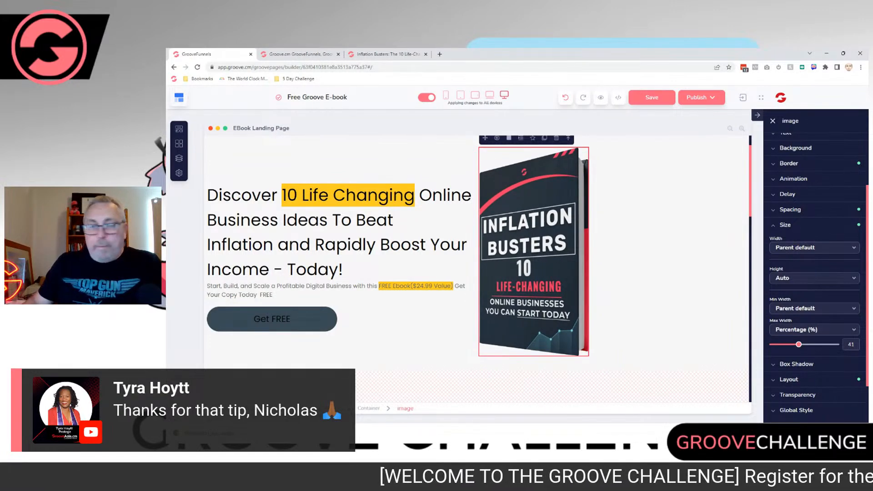
left_click_drag(798, 345, 799, 344)
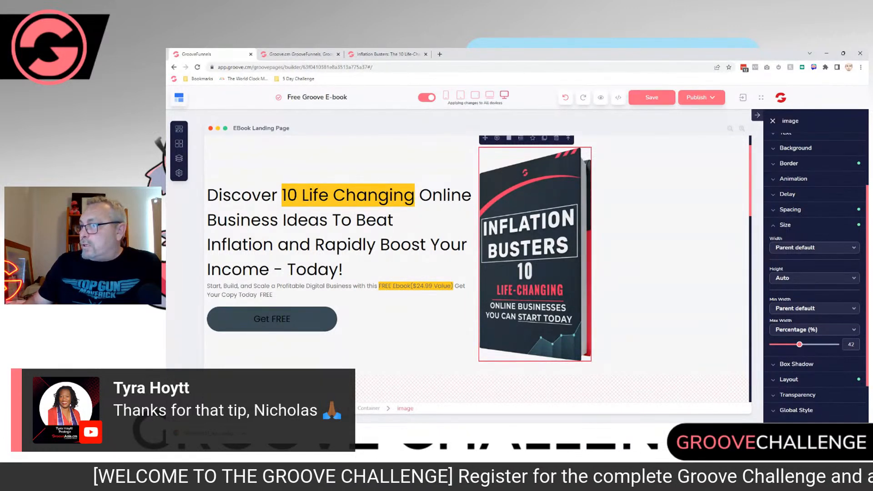
left_click_drag(799, 345, 802, 345)
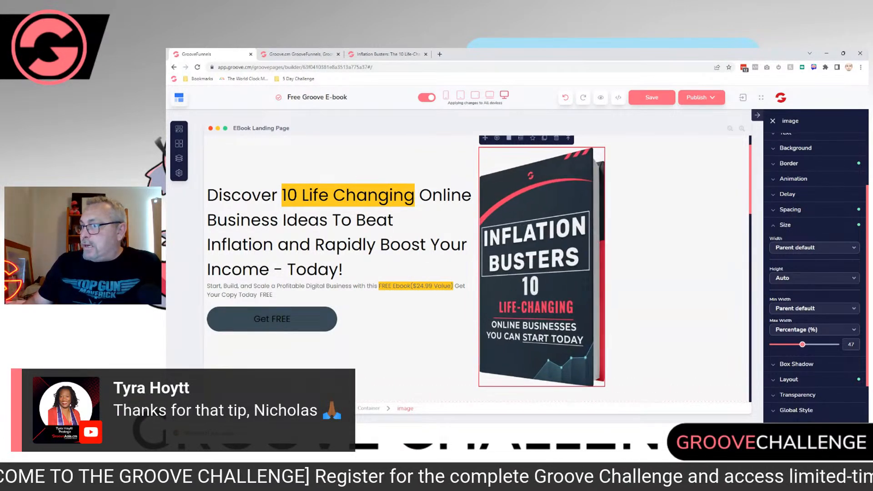
Step: Adjust the text settings of the container that holds the book cover
left_click(677, 295)
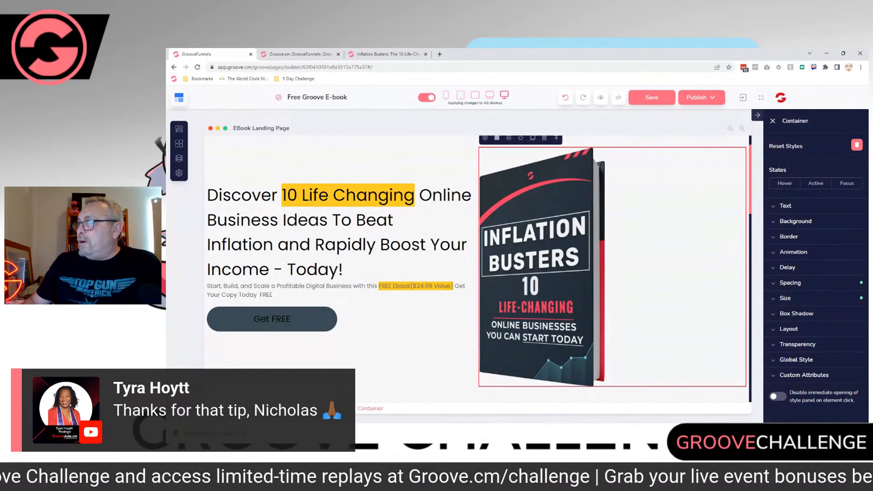
left_click(785, 206)
left_click(803, 319)
left_click(785, 206)
Step: Shift the book cover towards the middle of its container with a left margin of 188
left_click(541, 267)
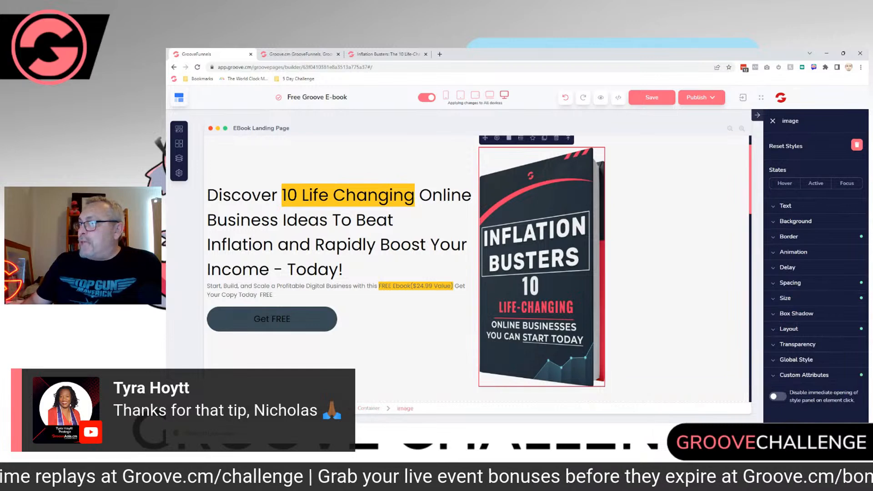
left_click(789, 328)
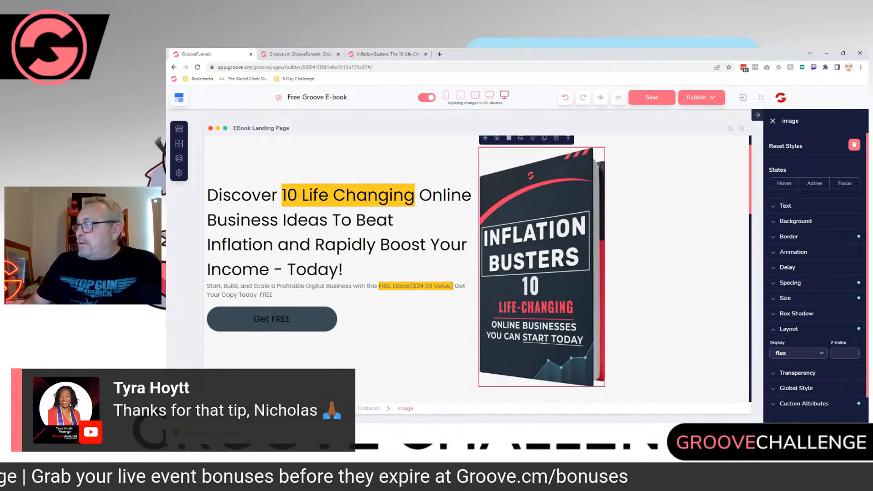
left_click(790, 283)
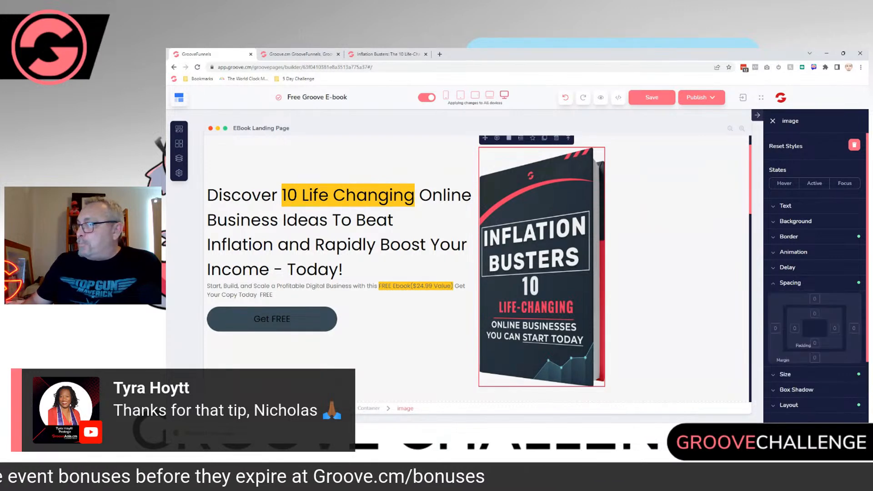
left_click(775, 328)
left_click_drag(772, 375, 784, 375)
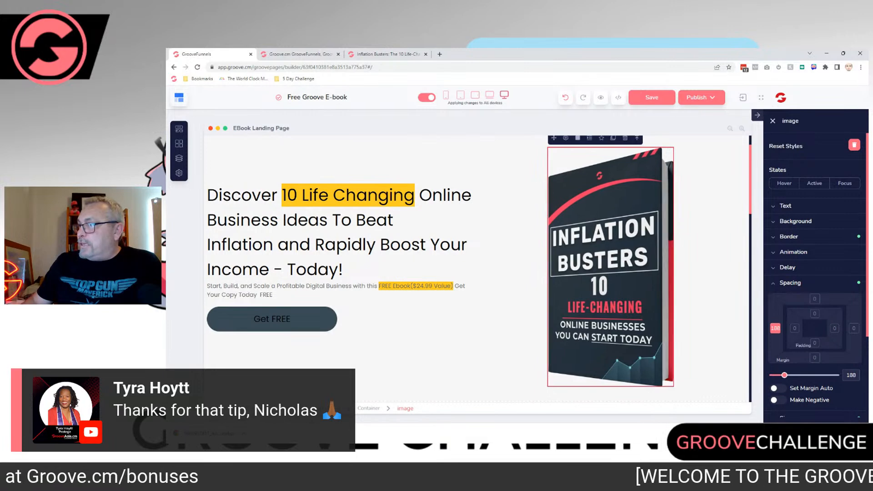
left_click(710, 291)
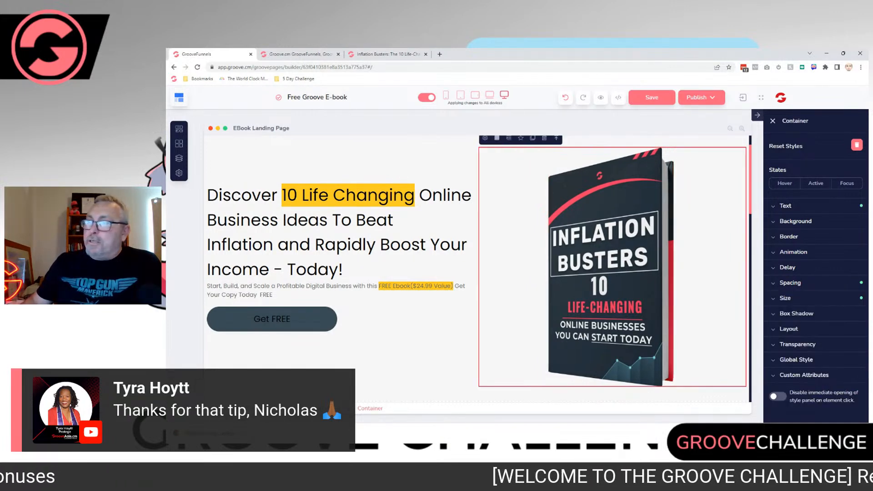
Step: Compare the headline section with the original Inflation Busters page and return to the page builder
left_click(347, 269)
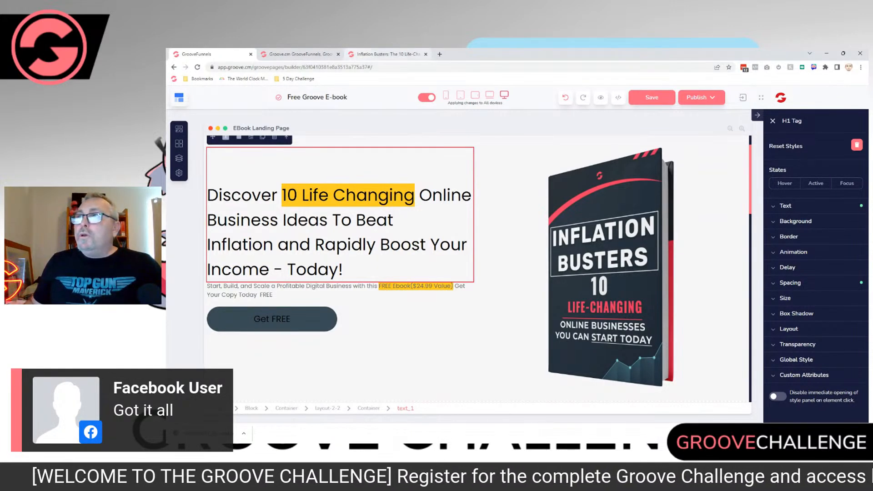
left_click(388, 54)
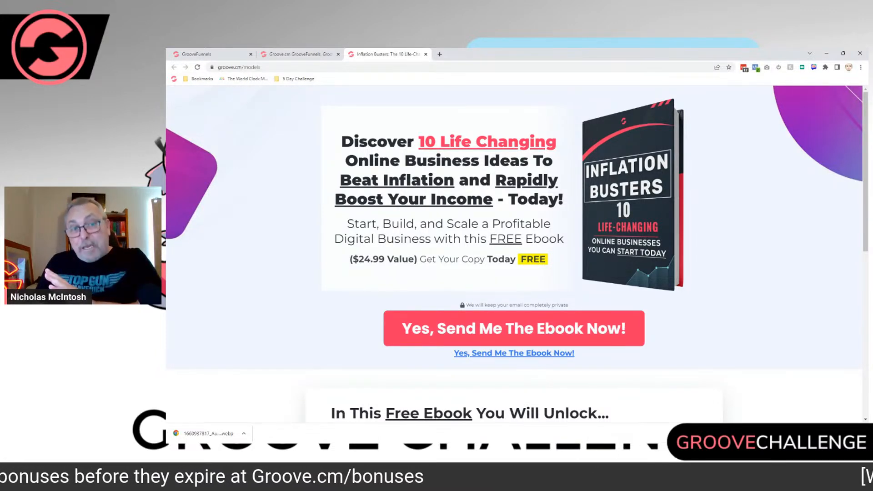
left_click(212, 54)
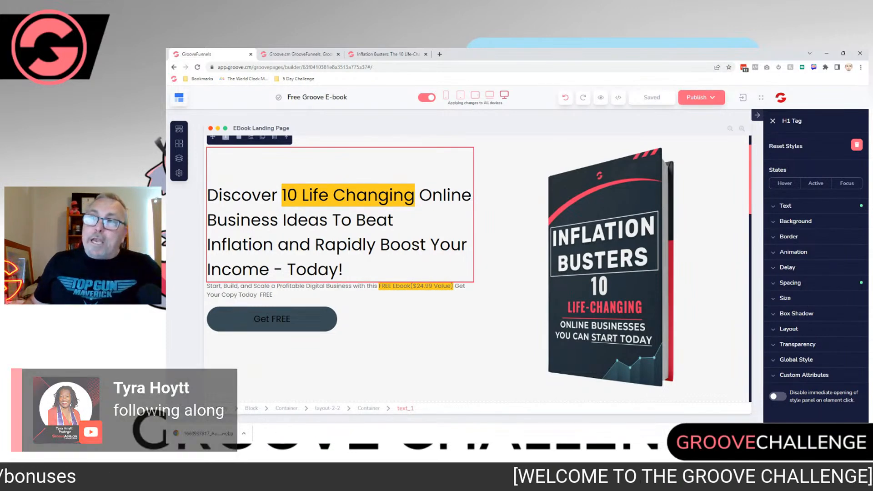
Step: Open GrooveAffiliate from the Groove app list in a separate tab and bring up its Affiliate Dashboard
left_click(762, 99)
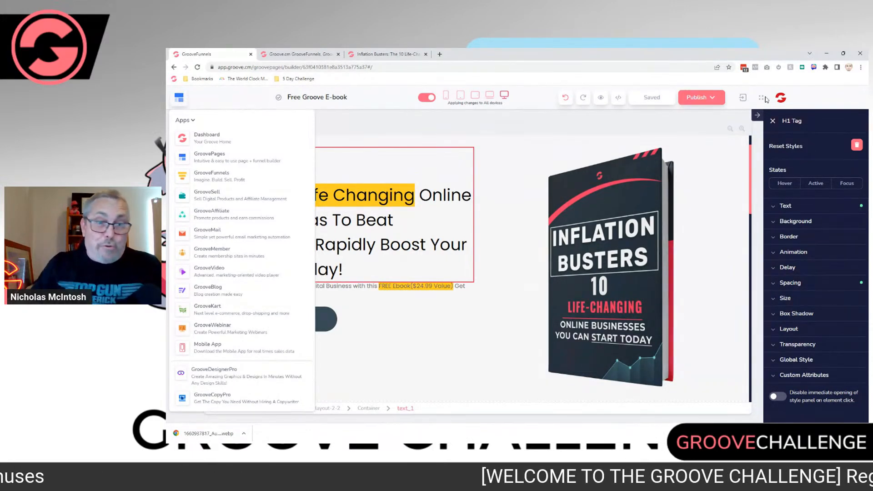
mouse_move(767, 97)
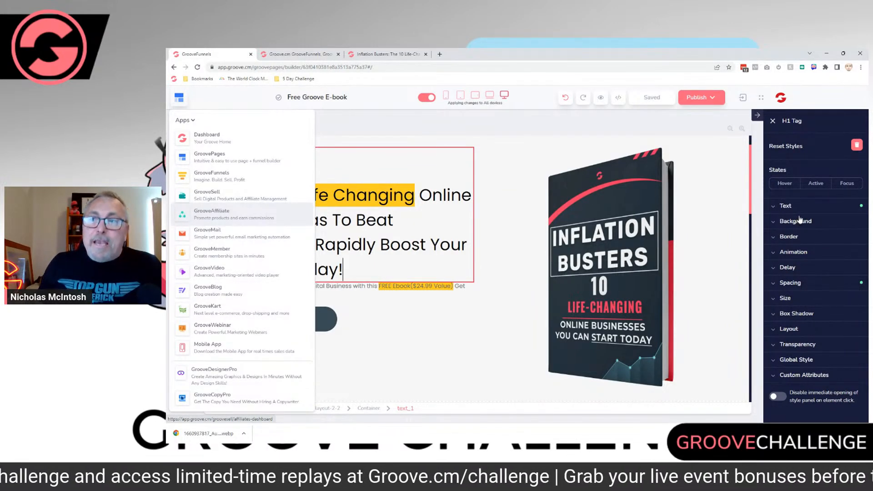
right_click(212, 218)
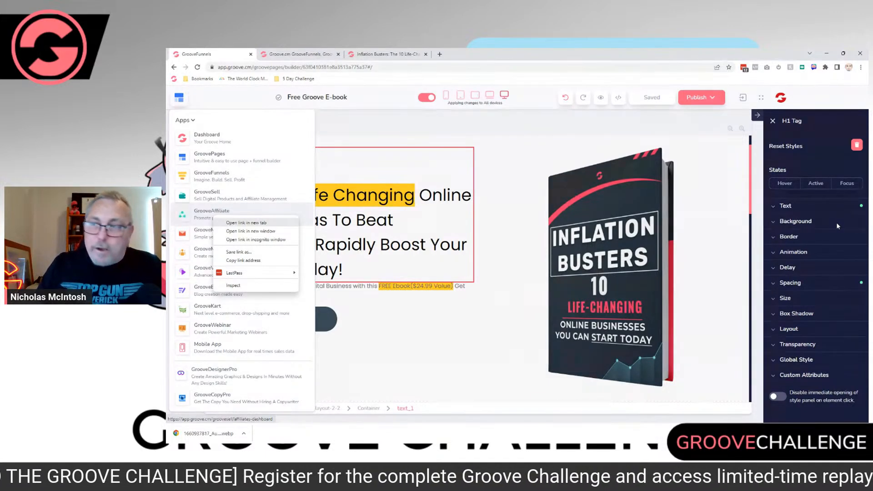
left_click(246, 223)
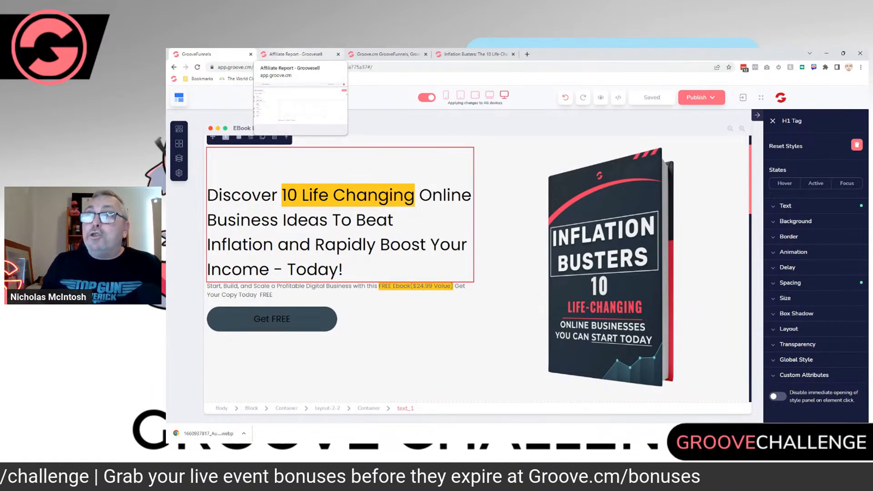
left_click(296, 54)
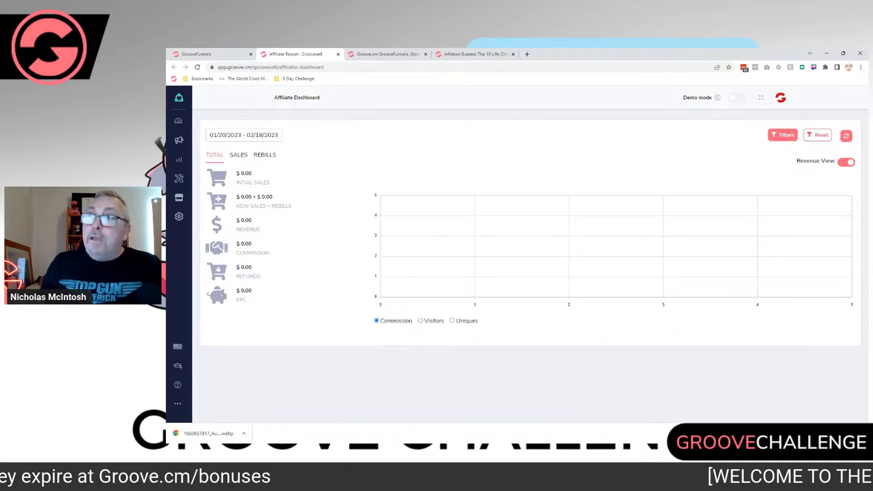
left_click(761, 98)
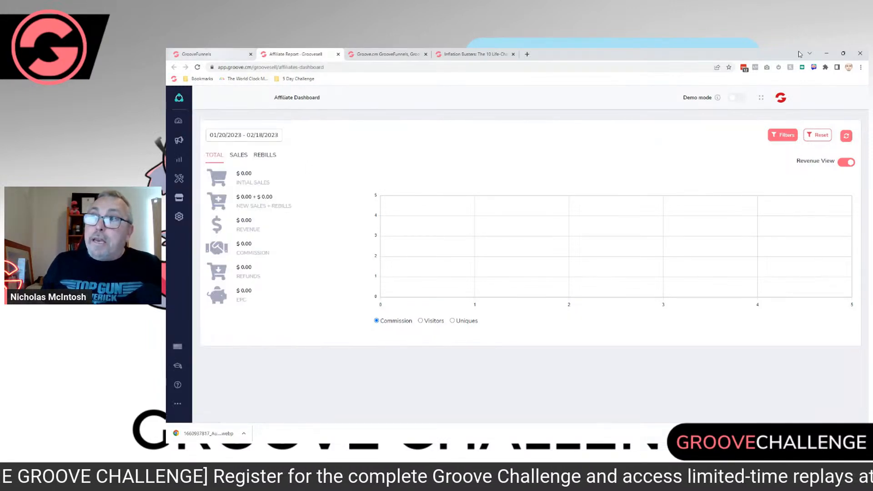
key("ctrl+shift+Tab")
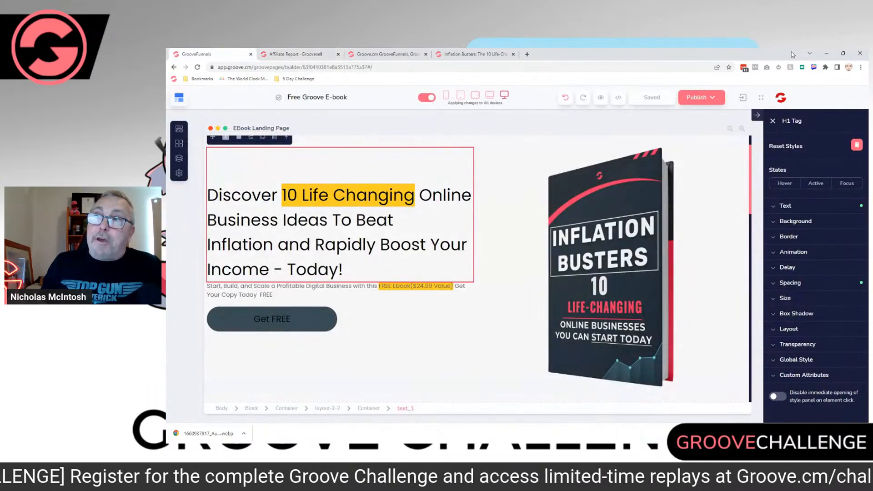
mouse_move(779, 94)
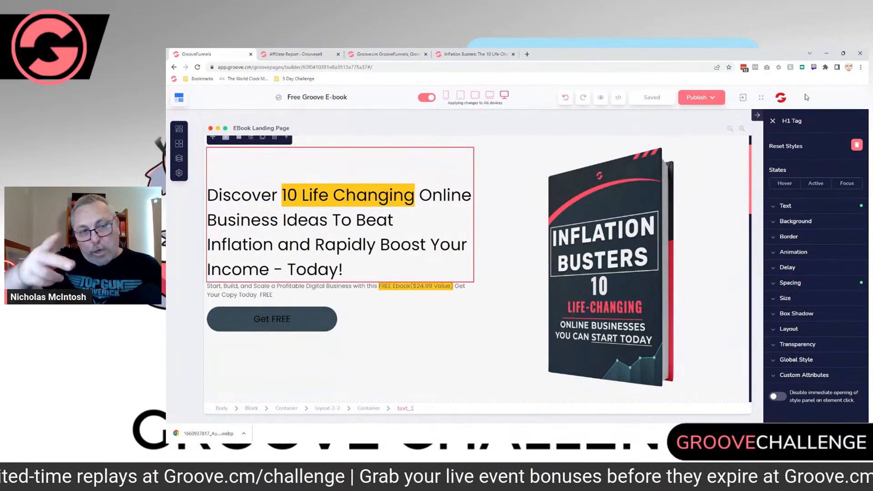
key("ctrl+Tab")
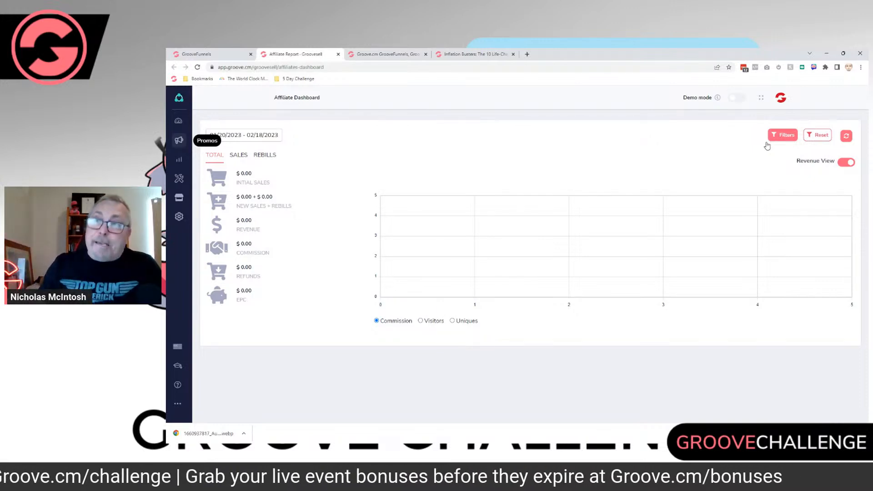
Step: Open the affiliate promotions list and check the affiliate links of the Groove.cm funnel listed below Summit
left_click(178, 140)
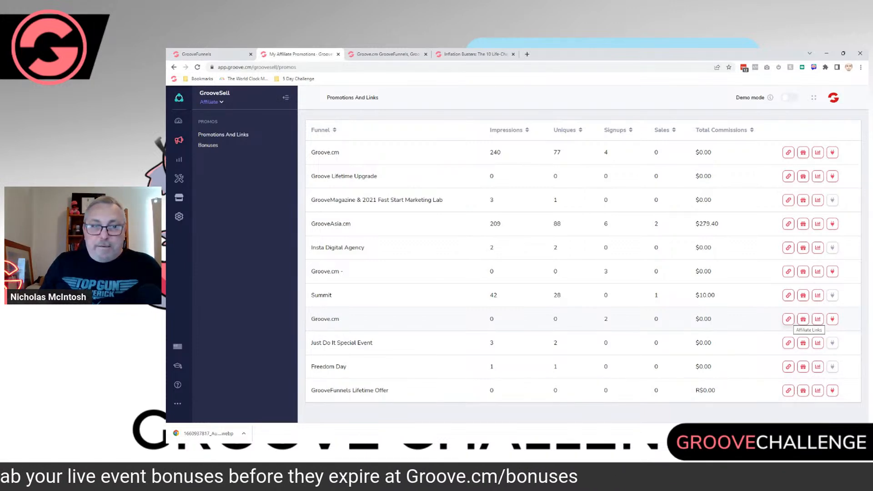
left_click(788, 319)
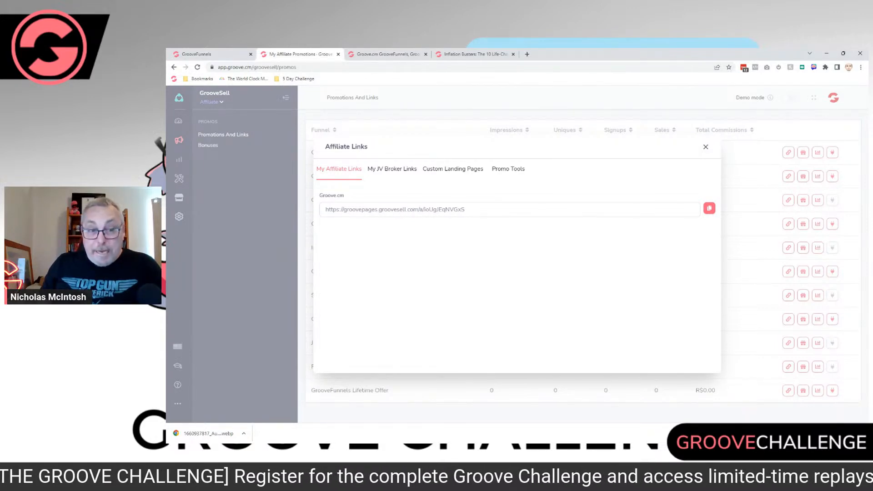
left_click(751, 200)
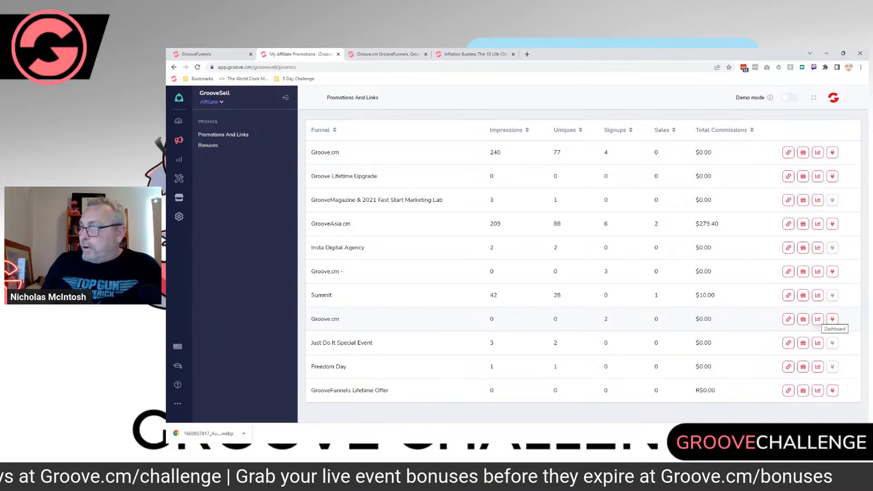
Step: Open the promotion dashboard of the Groove.cm funnel below Summit and copy its affiliate link from the promo tools
left_click(833, 319)
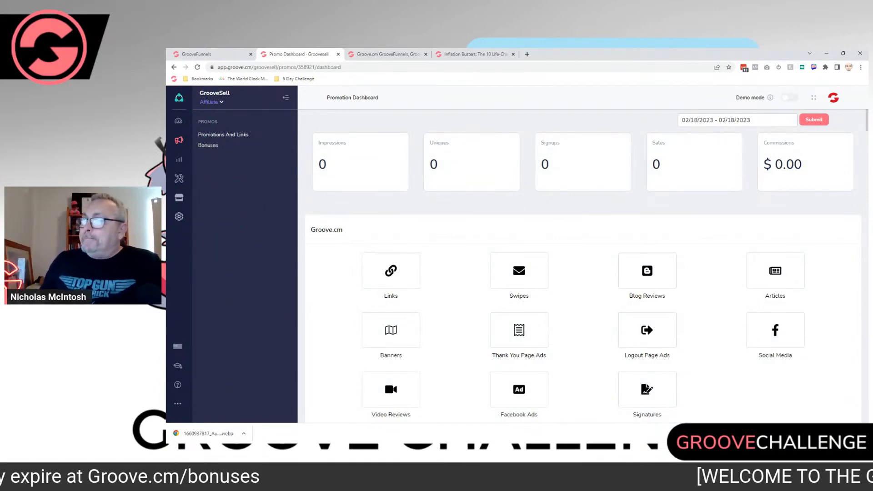
scroll(587, 266, "down", 1)
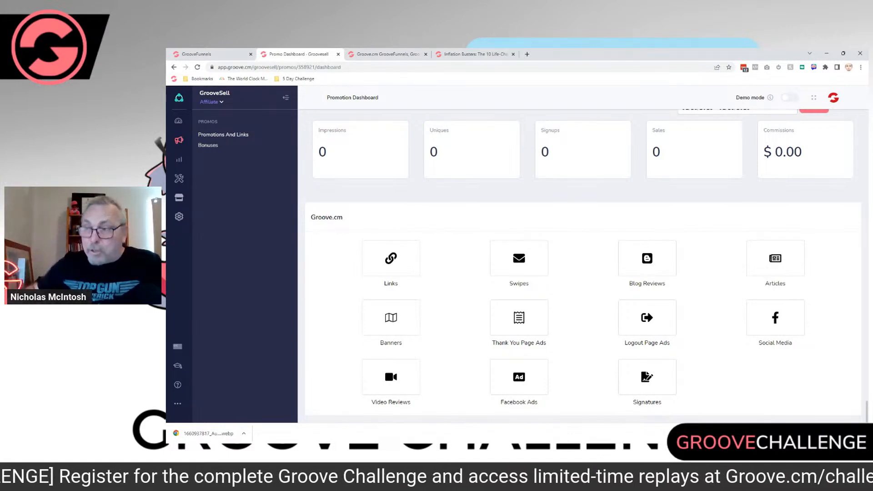
left_click(391, 258)
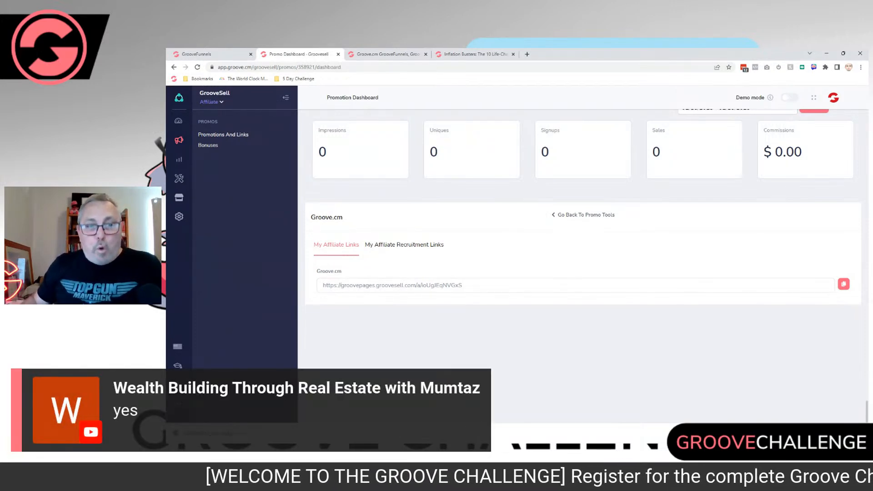
triple_click(392, 285)
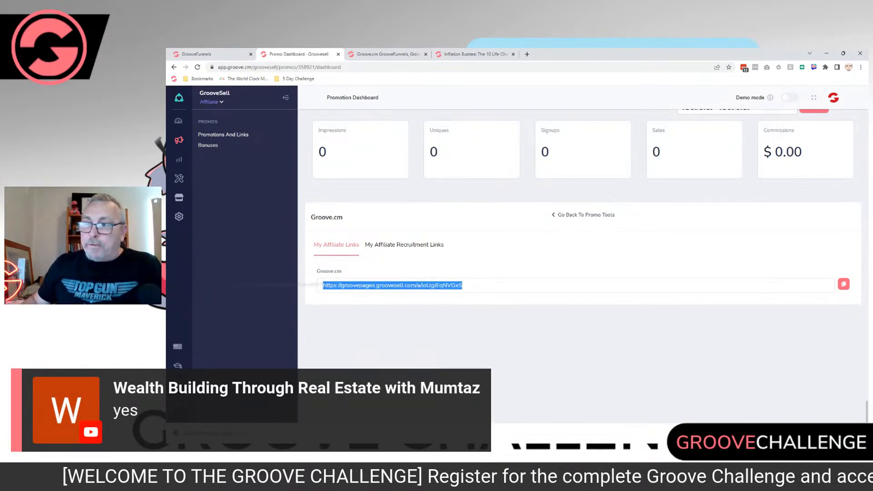
right_click(343, 286)
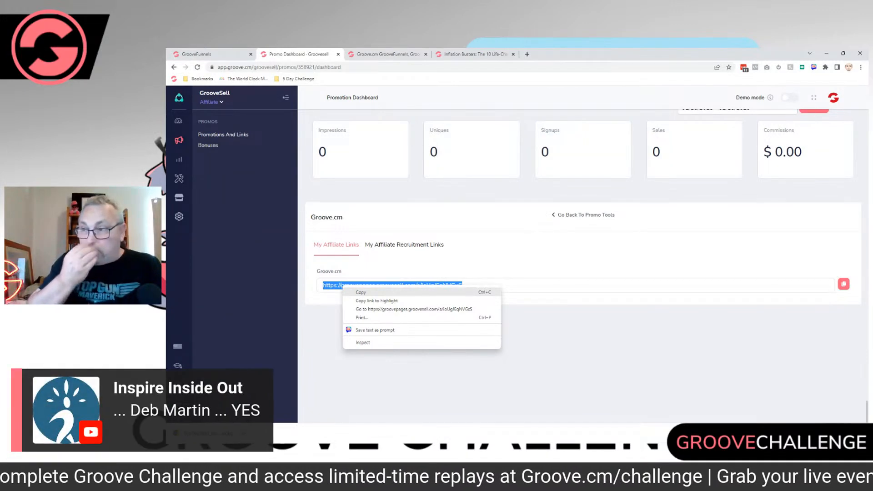
left_click(361, 292)
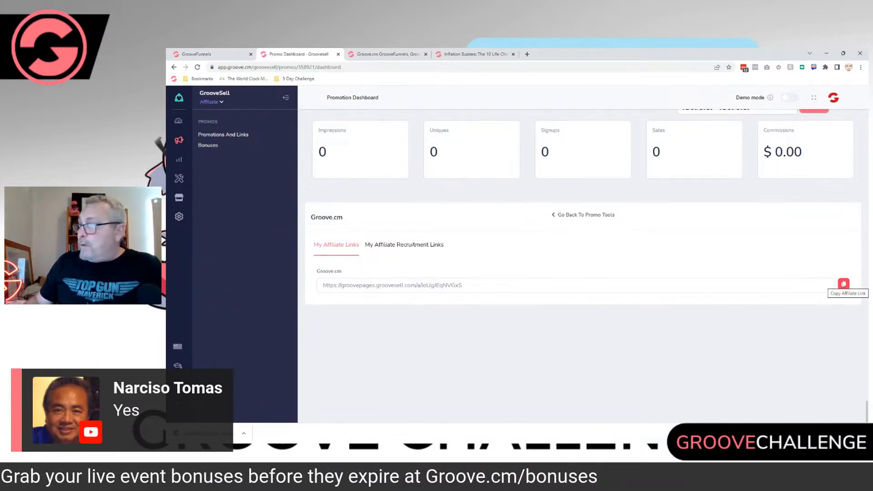
left_click(844, 283)
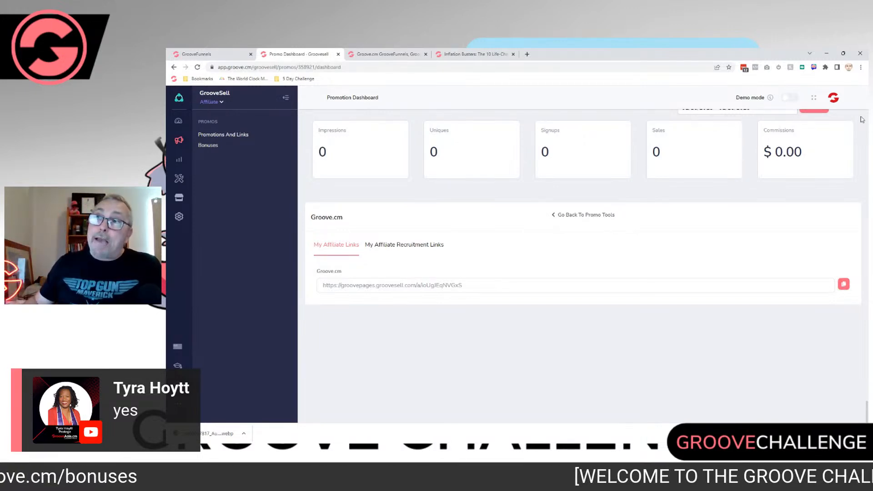
Step: Back in the page builder, link the Get FREE button to the copied affiliate URL, opening in a new tab and carrying over URL parameters
left_click(211, 54)
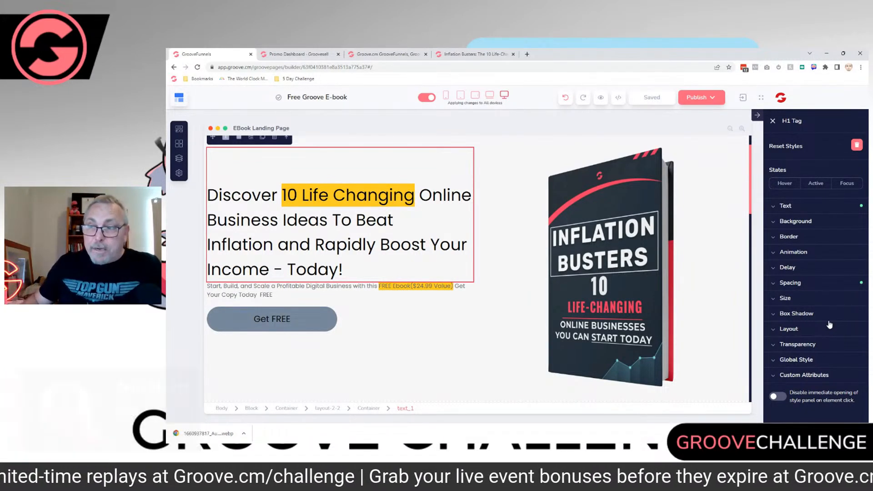
left_click(272, 319)
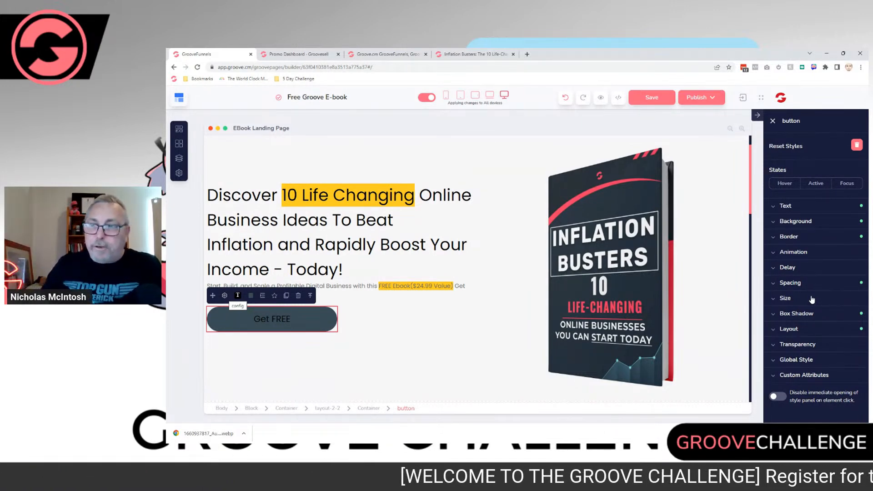
left_click(224, 296)
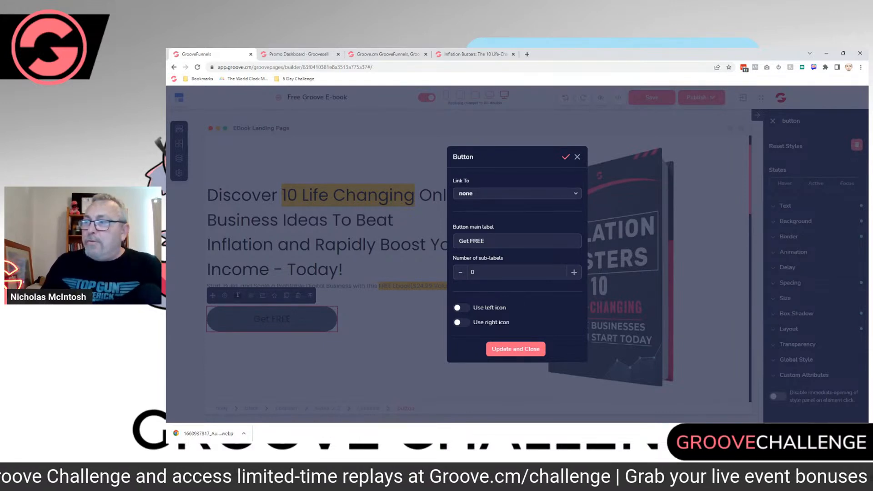
left_click(517, 193)
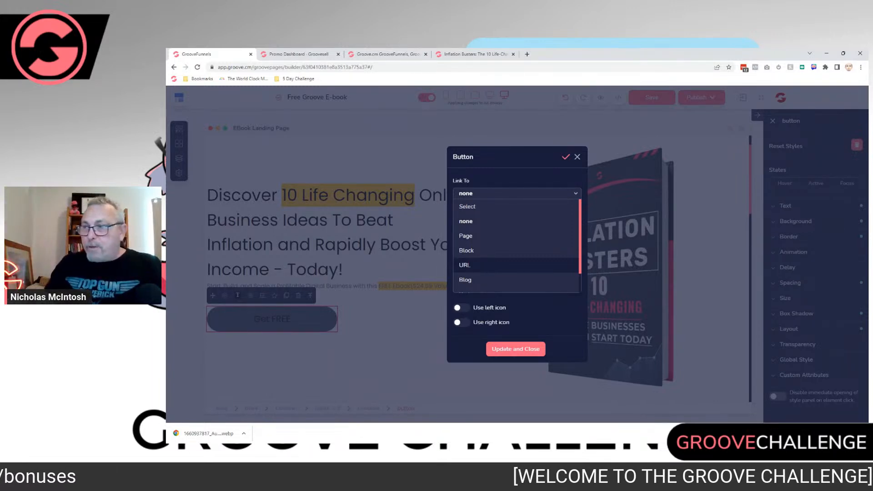
left_click(465, 265)
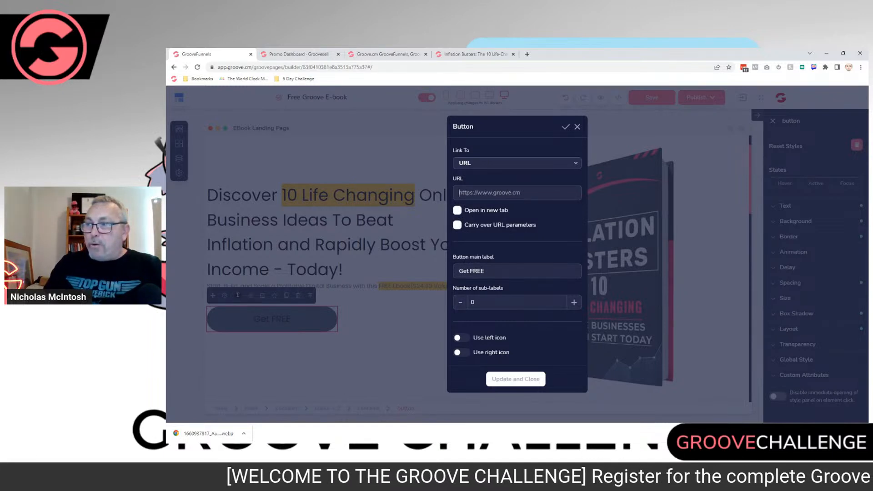
right_click(465, 193)
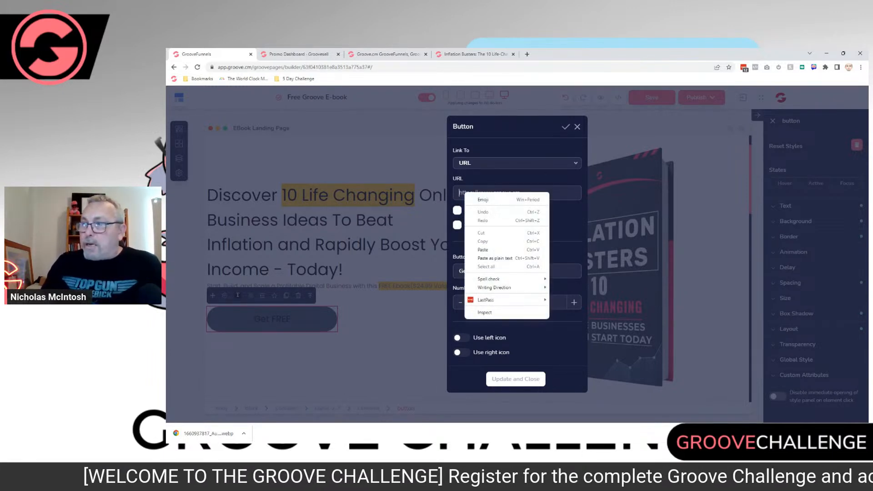
left_click(483, 250)
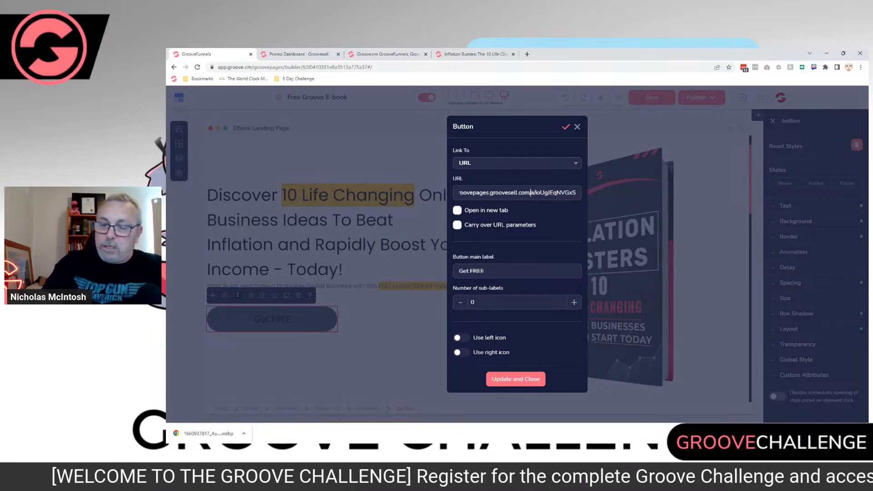
key("Right")
key("Right")
key("Right")
key("Right")
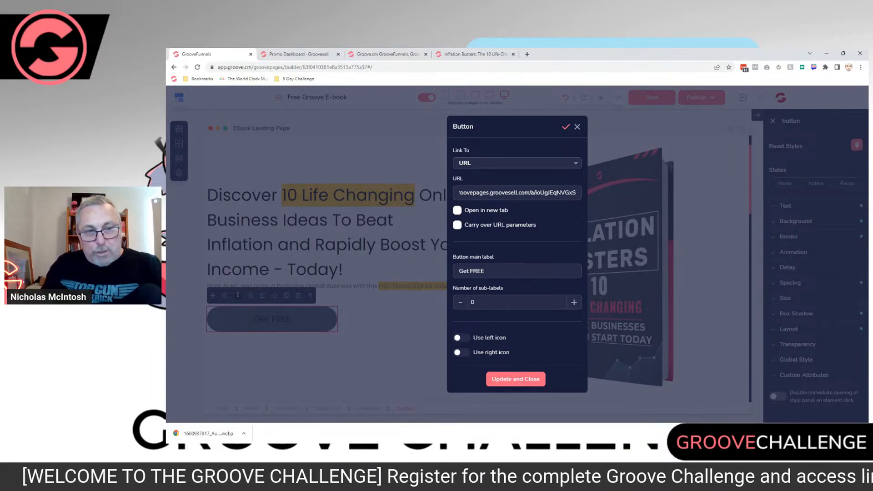
left_click(457, 210)
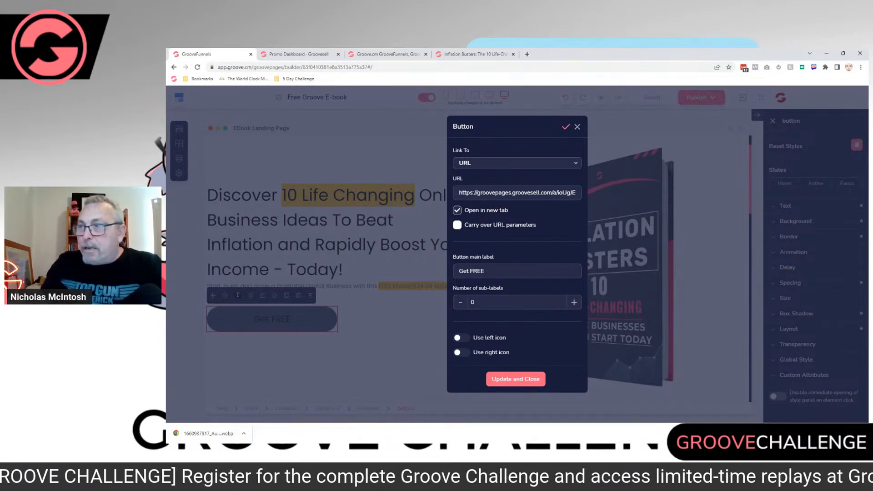
left_click(457, 225)
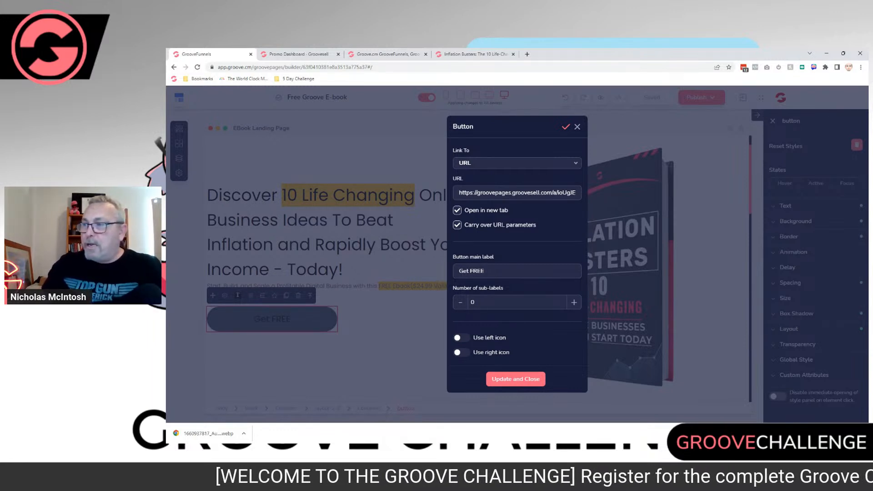
Step: Replace the button's main label with "Download This Free eBook Now"
key("ctrl+a")
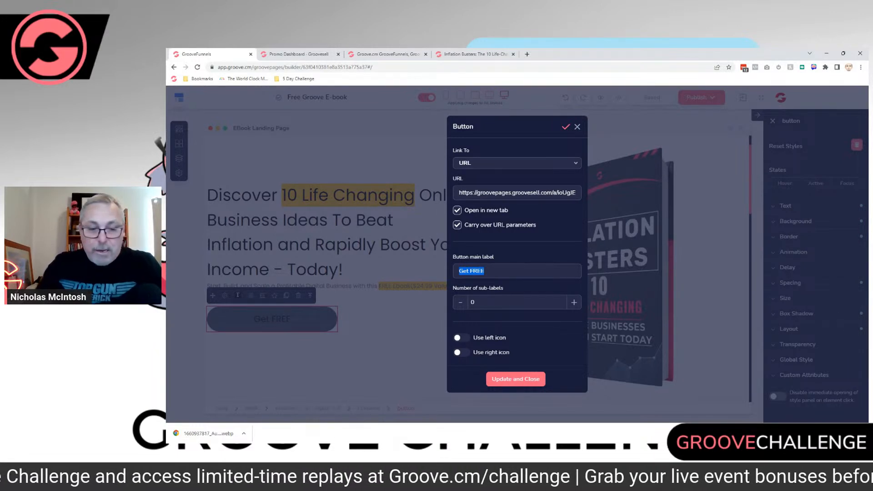
type("DOwnl")
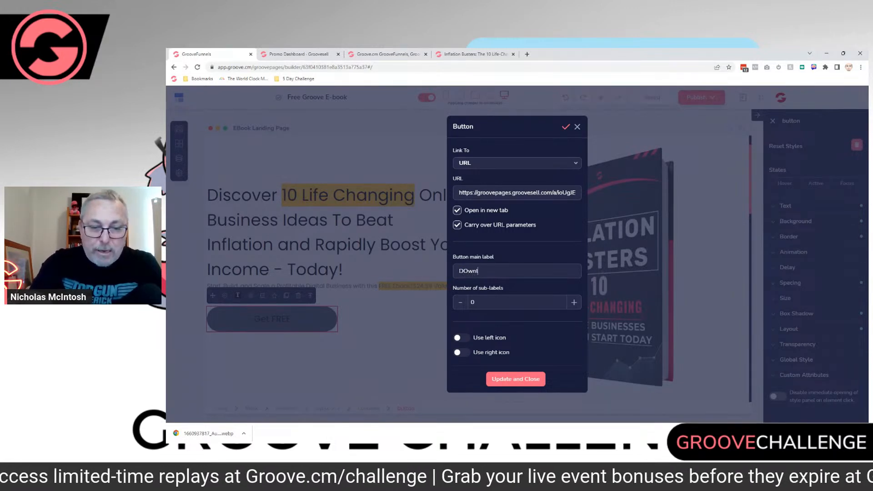
type("oad This")
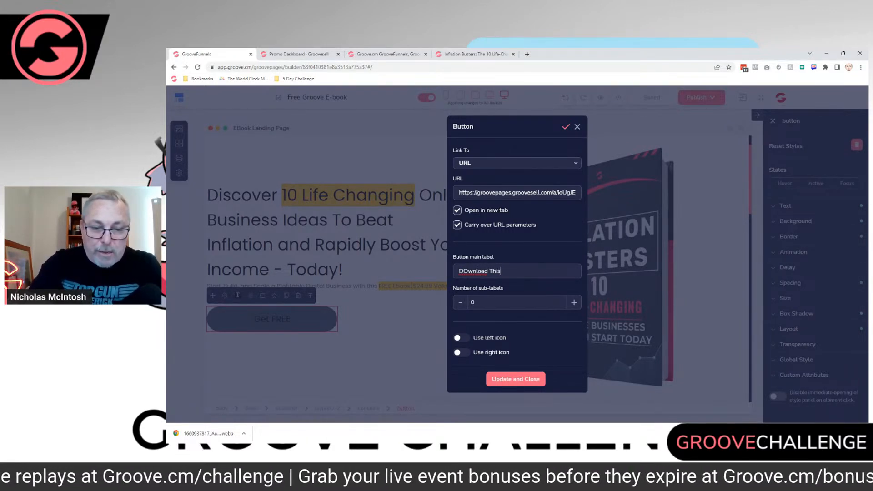
type(" Free Ebo")
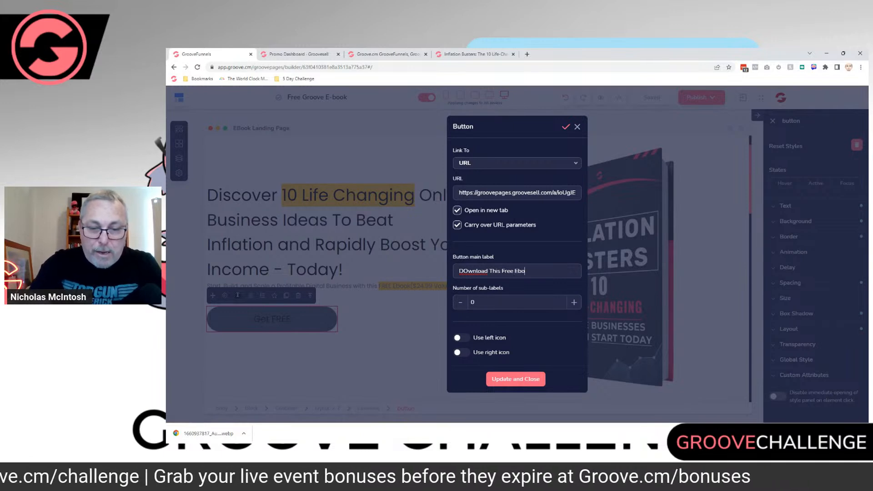
type("ok Now")
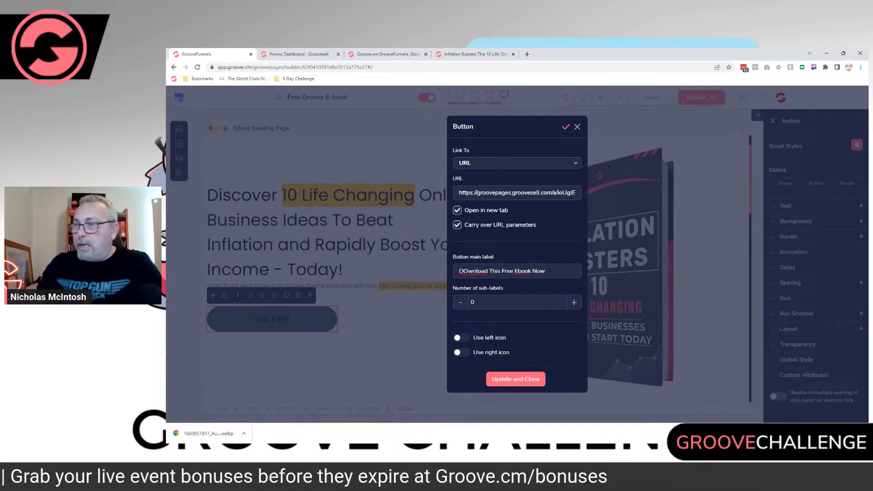
key("BackSpace")
type("o")
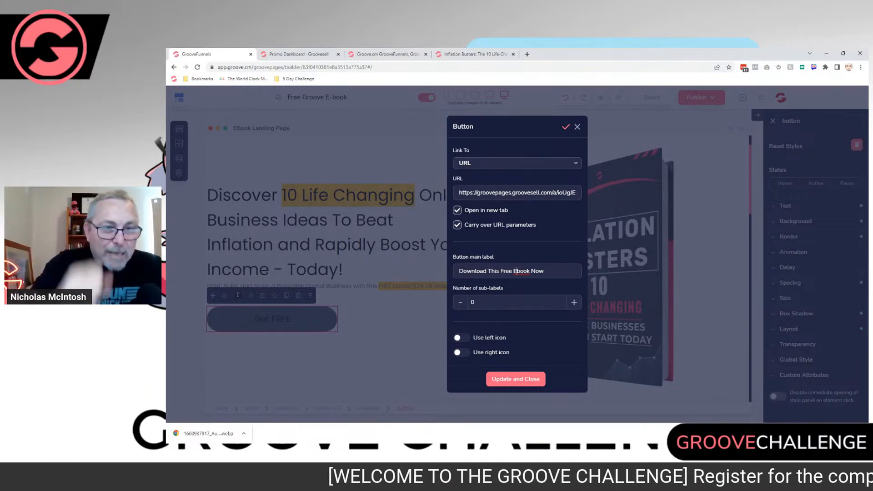
right_click(518, 272)
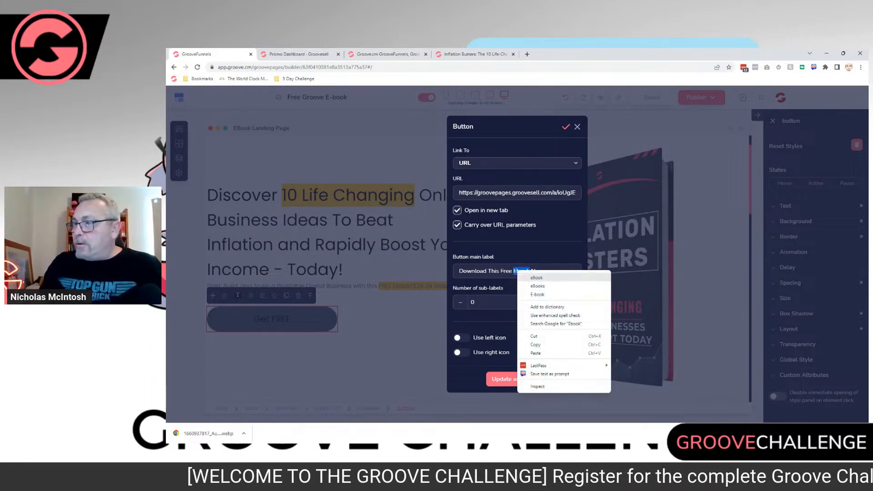
left_click(537, 277)
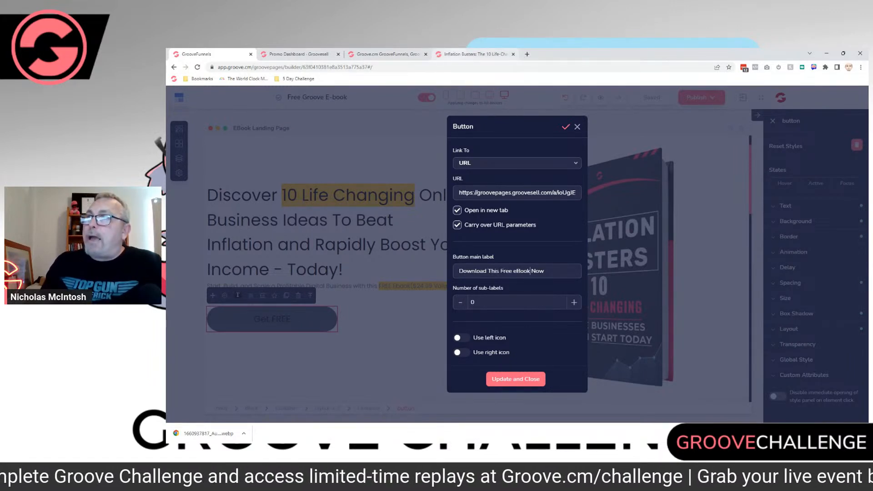
Step: Select the "Yes, Send Me The Ebook Now!" link text on the original Inflation Busters page and return to the button settings
left_click(388, 55)
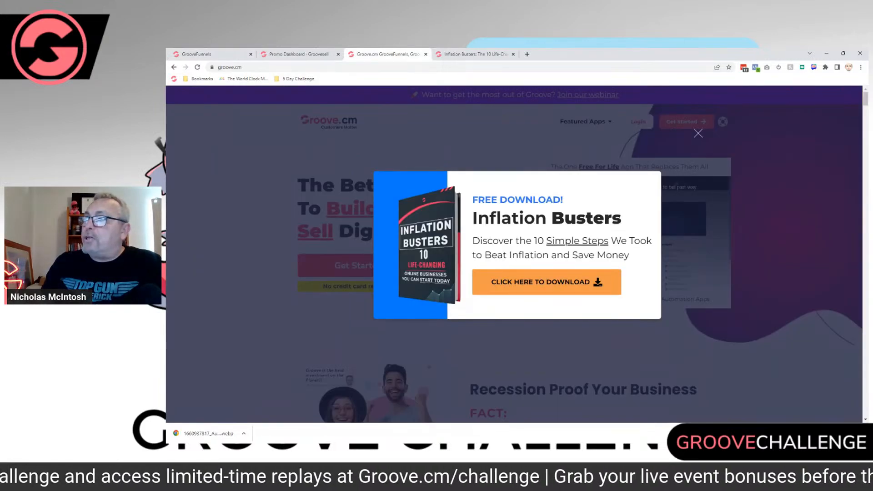
left_click(475, 55)
scroll(514, 254, "down", 3)
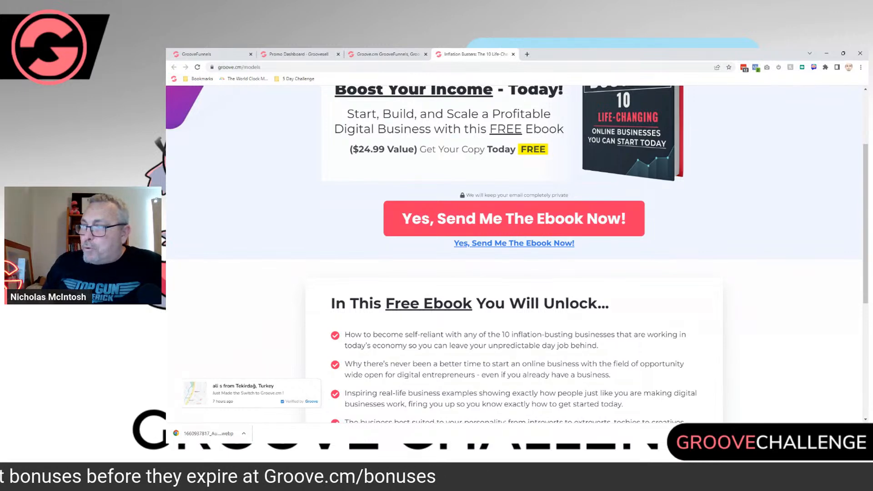
left_click_drag(575, 243, 454, 243)
key("ctrl+c")
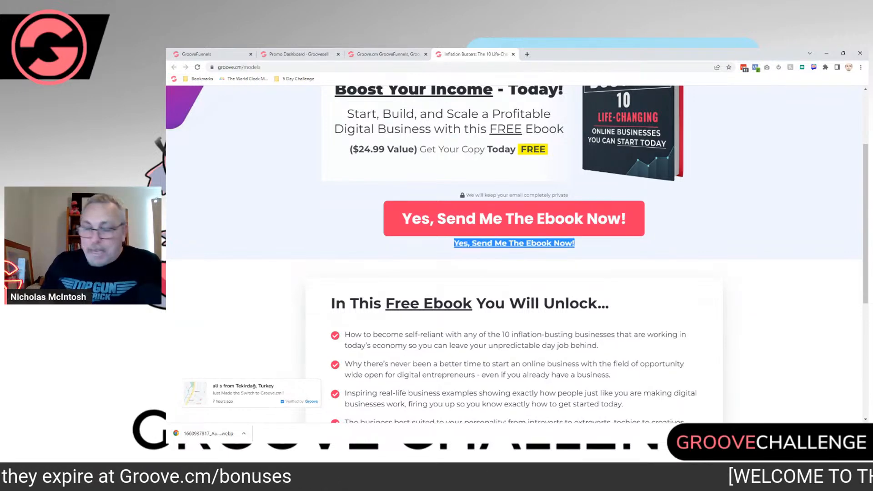
left_click(209, 54)
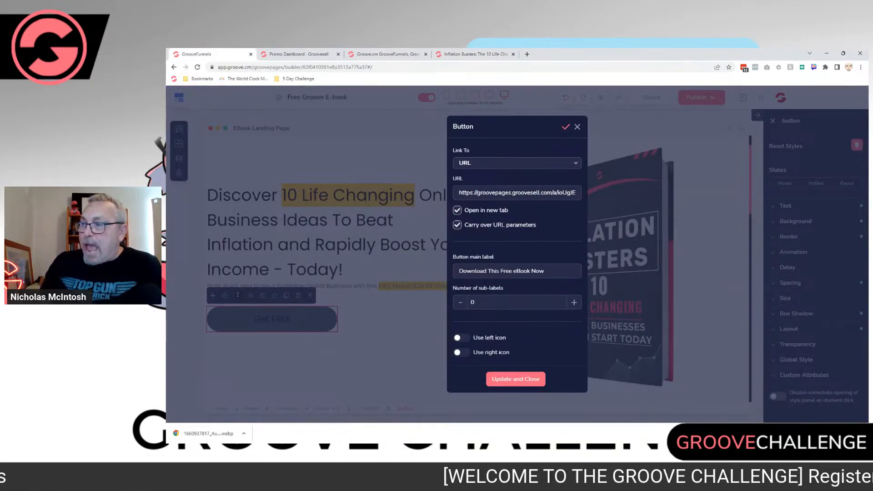
Step: Correct "eBook" in the button's main label so it reads "Download This Free Ebook Now"
key("BackSpace")
key("BackSpace")
key("BackSpace")
key("BackSpace")
key("BackSpace")
type("Ebook")
Step: Add one sub-label reading "Yes, Send Me The Ebook Now!" to the button and apply the button settings
left_click(574, 302)
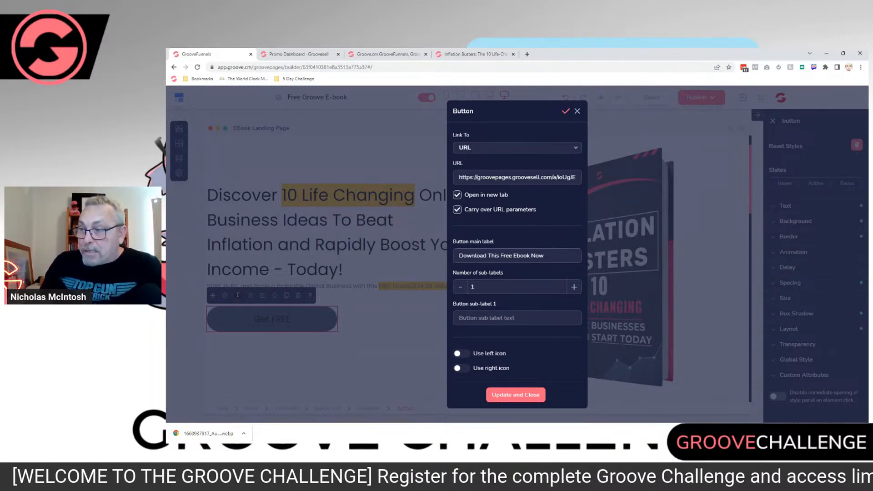
left_click(517, 318)
key("ctrl+v")
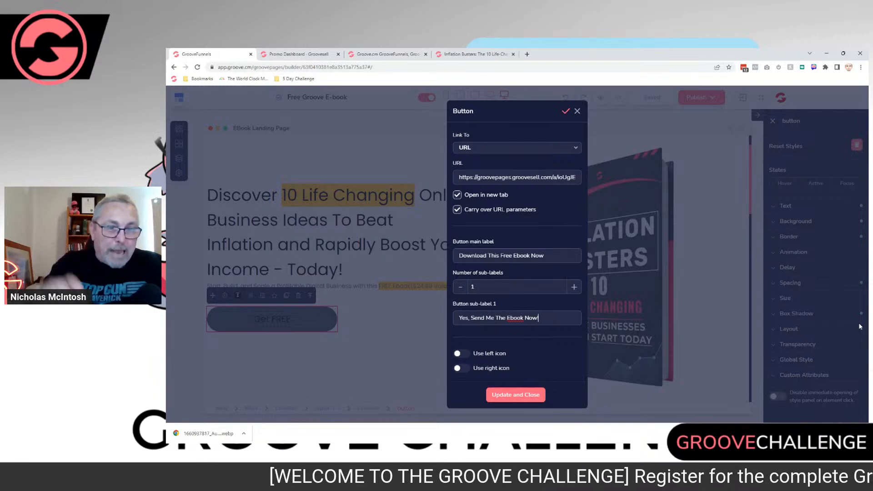
type("!")
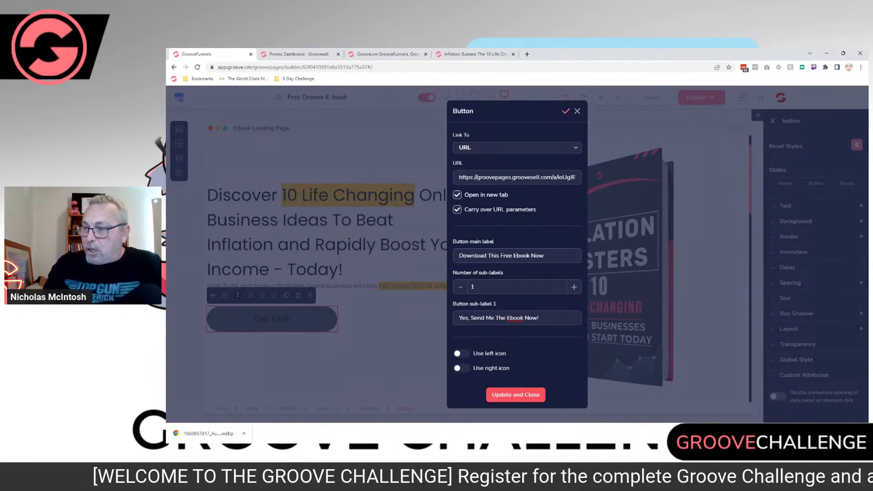
left_click(516, 395)
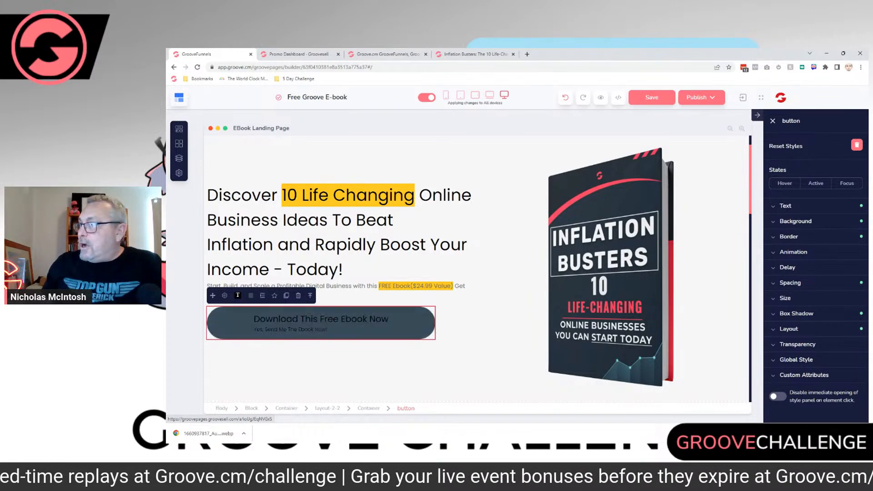
Step: Centre-align the text of the download button
left_click(785, 205)
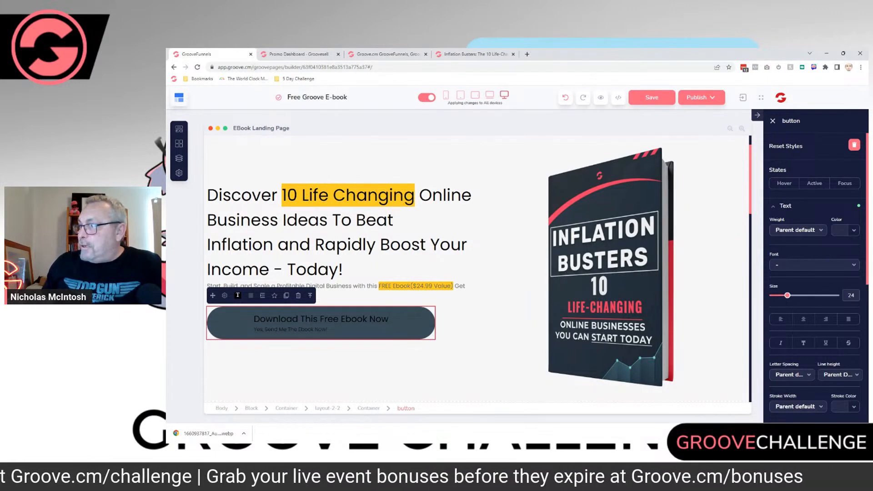
left_click(803, 319)
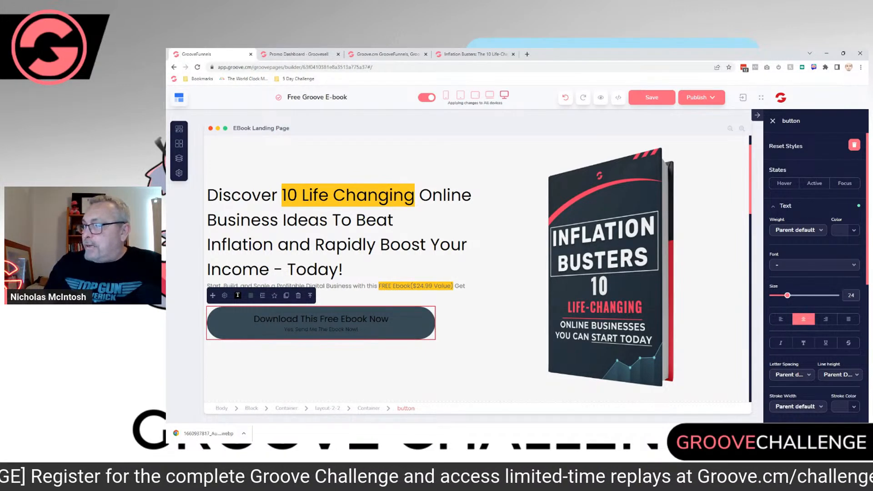
left_click(853, 230)
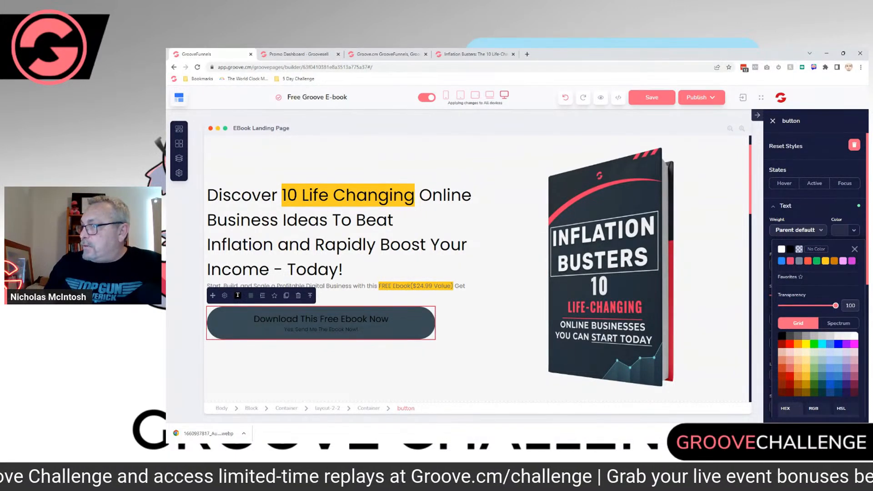
left_click(854, 249)
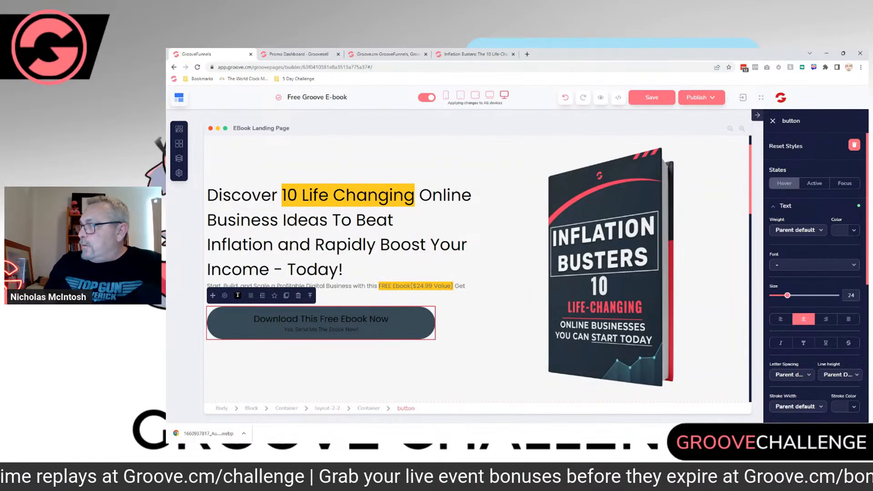
Step: Try yellow as the download button's text colour in its hover state
left_click(784, 183)
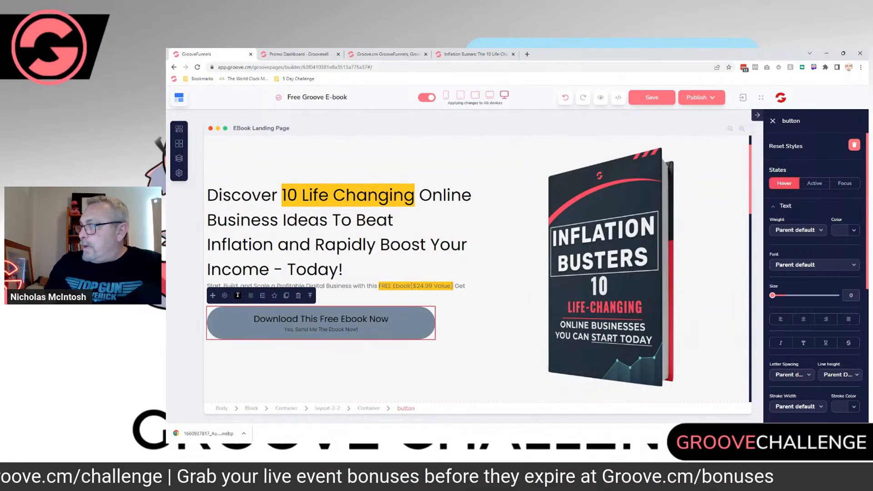
left_click(851, 231)
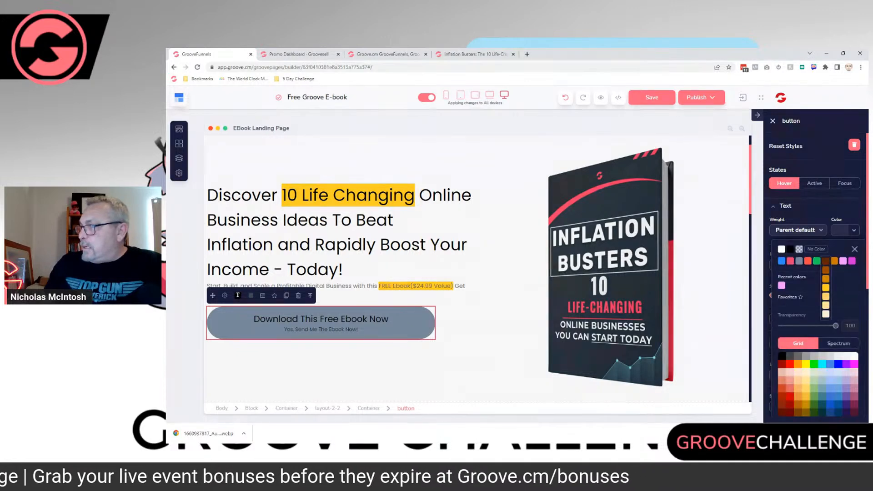
left_click(825, 288)
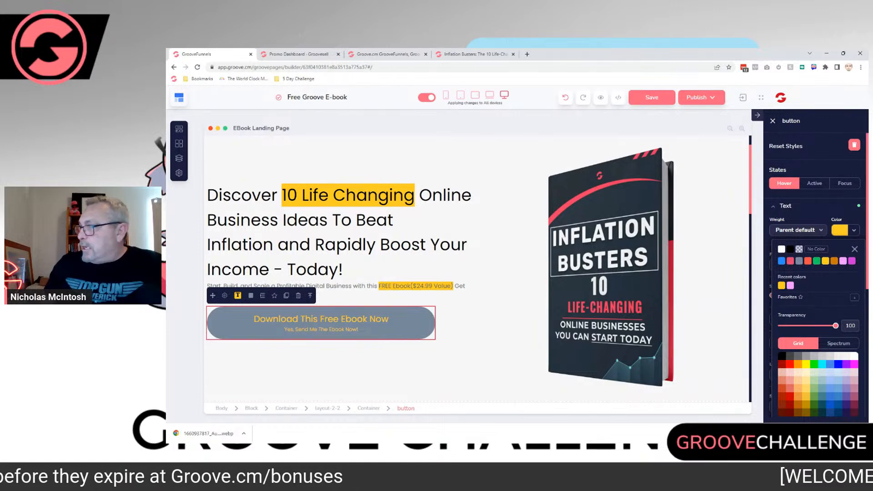
left_click(790, 250)
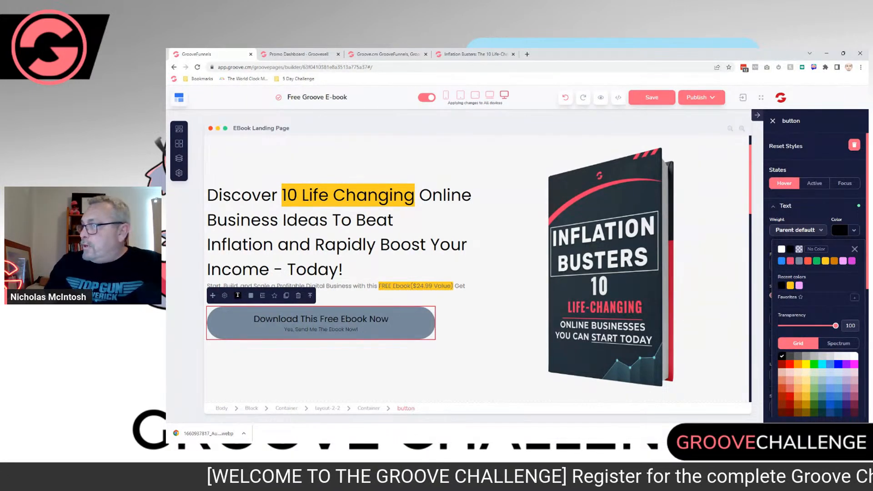
mouse_move(826, 261)
left_click(825, 287)
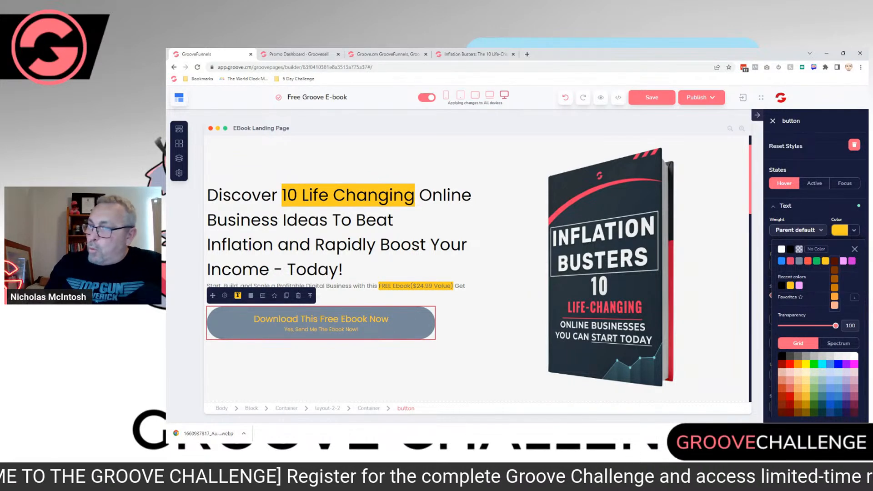
left_click(710, 313)
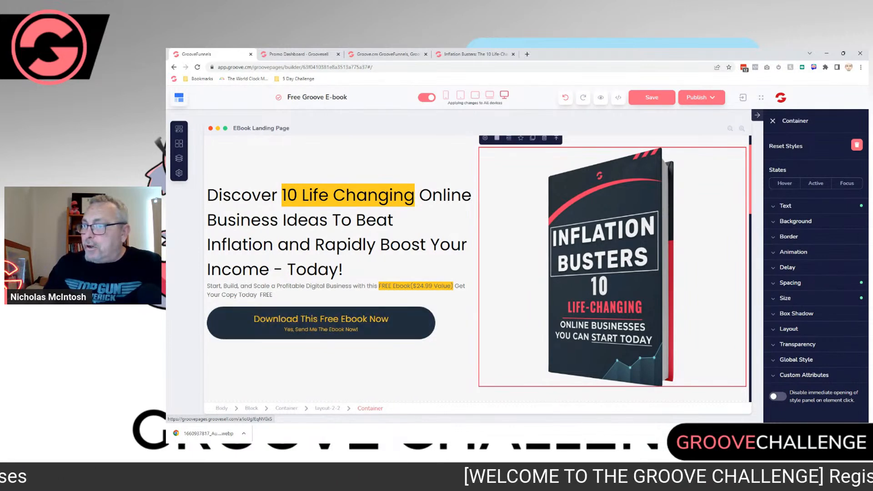
Step: Set the download button's normal background colour to light pink, #f197ff
left_click(321, 322)
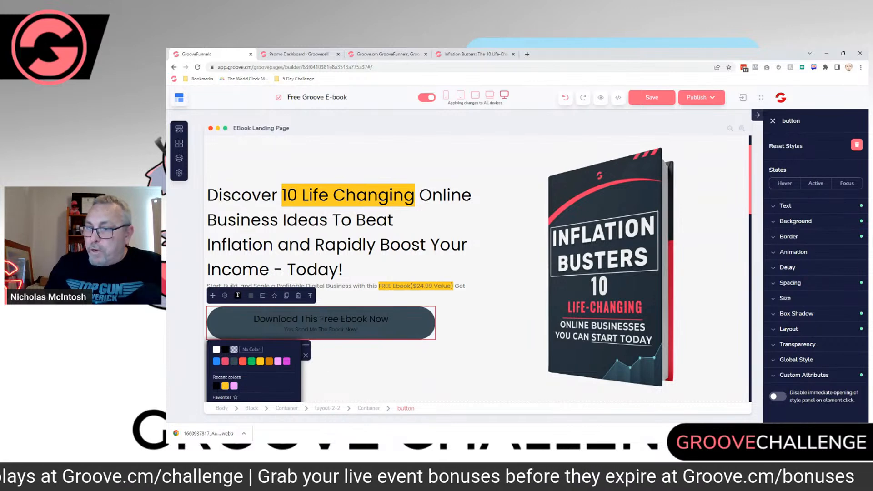
left_click_drag(305, 345, 530, 145)
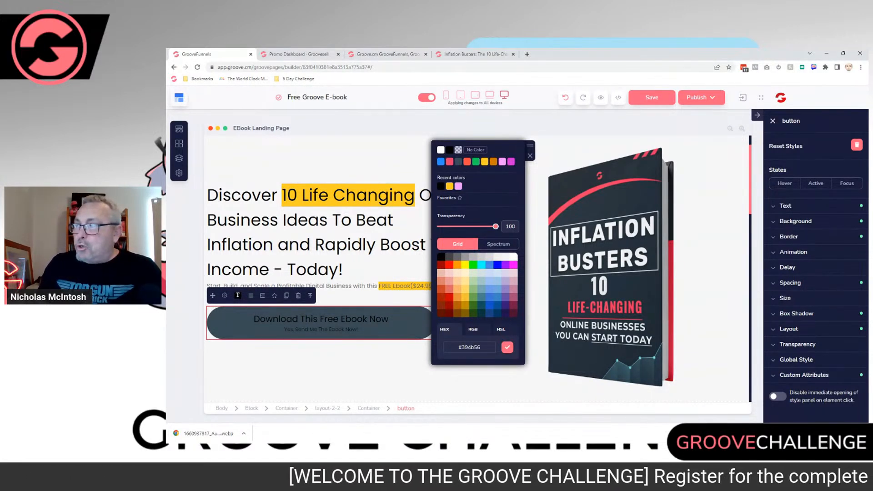
left_click(502, 162)
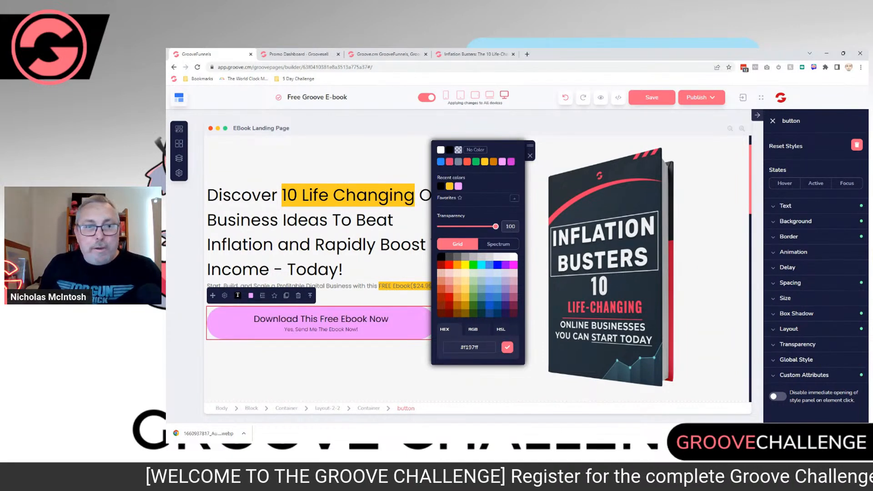
left_click(530, 156)
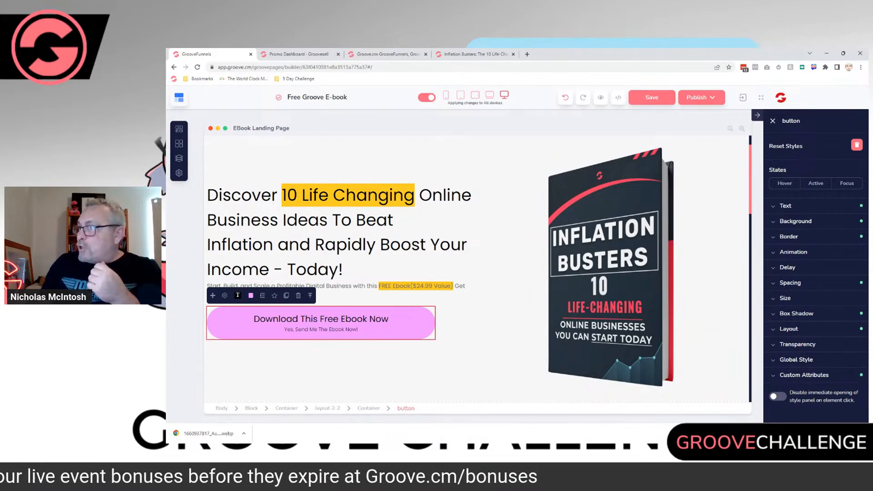
Step: Set the download button's background colour in the hover state to green
left_click(795, 222)
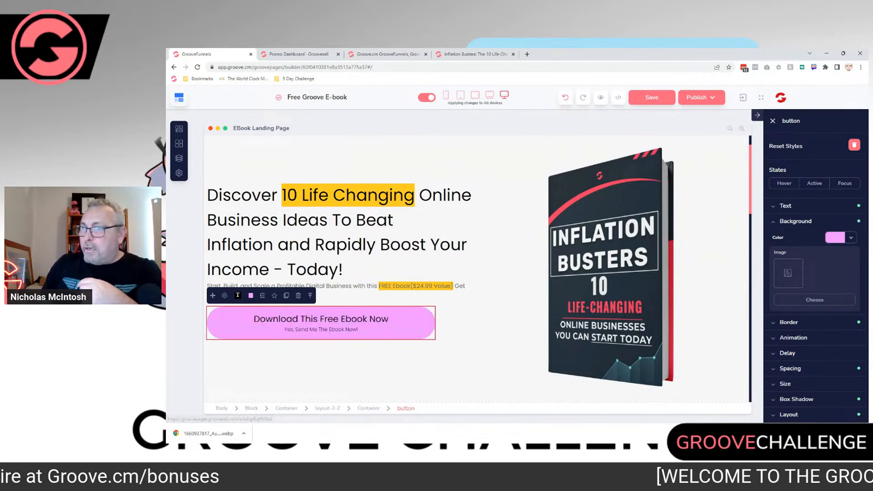
left_click(784, 183)
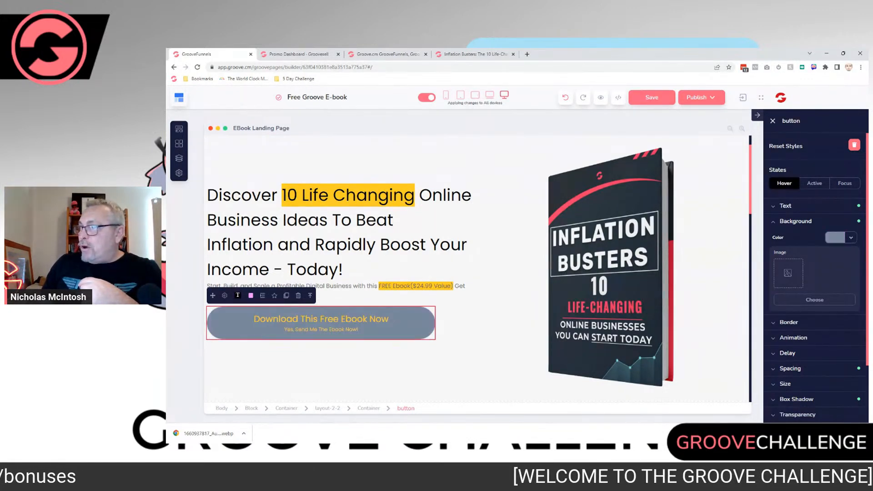
left_click(849, 237)
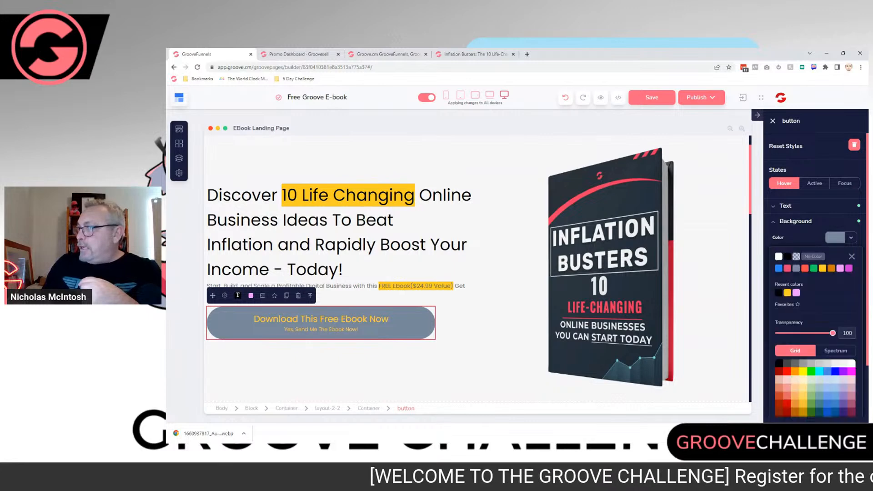
mouse_move(814, 269)
left_click(814, 304)
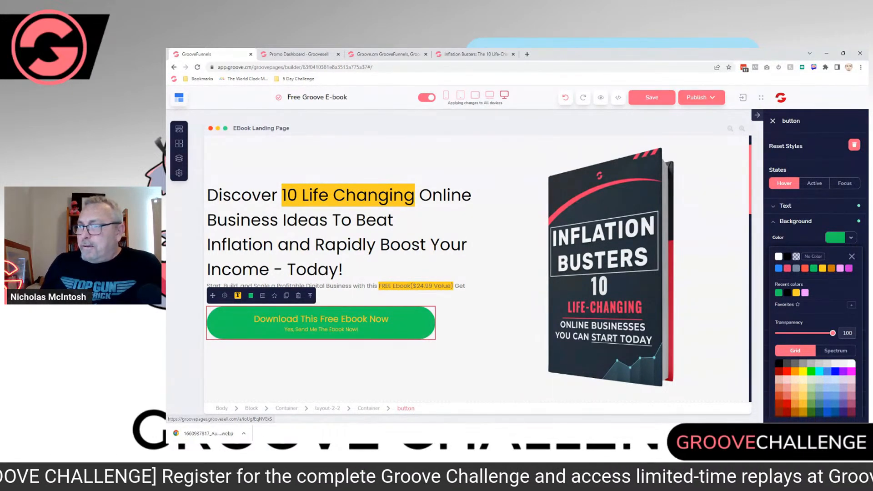
Step: Set the download button's hover text colour to black and leave the hover state styling
left_click(785, 206)
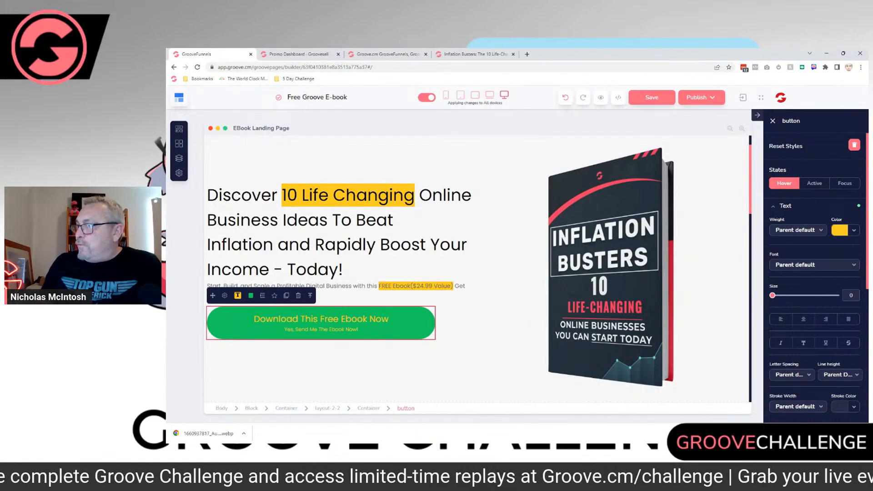
left_click(853, 230)
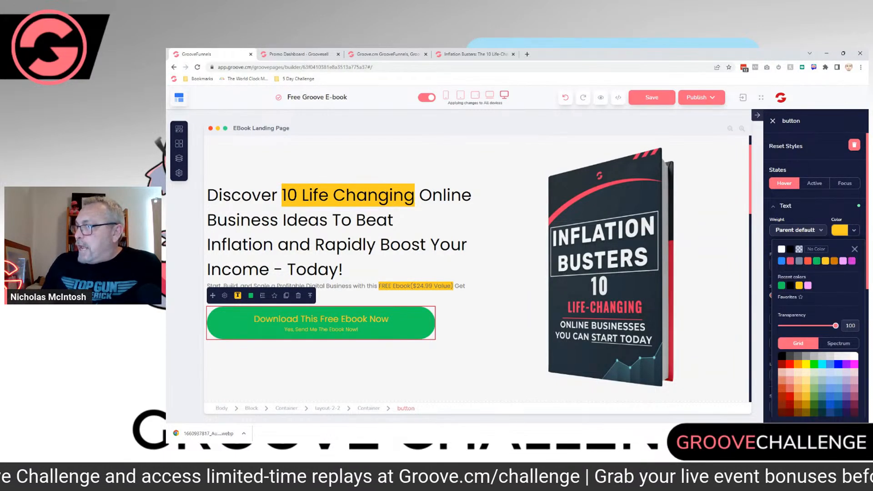
left_click(791, 249)
left_click(786, 206)
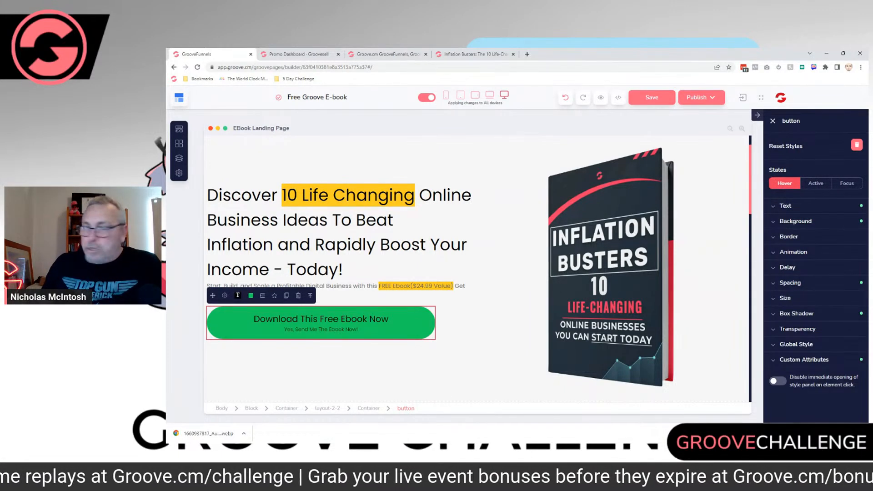
left_click(785, 206)
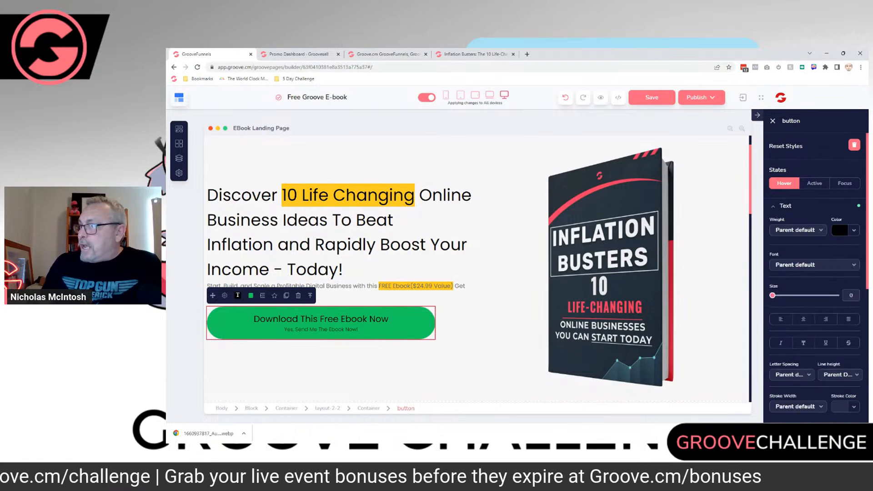
left_click(785, 206)
left_click(795, 221)
left_click(795, 221)
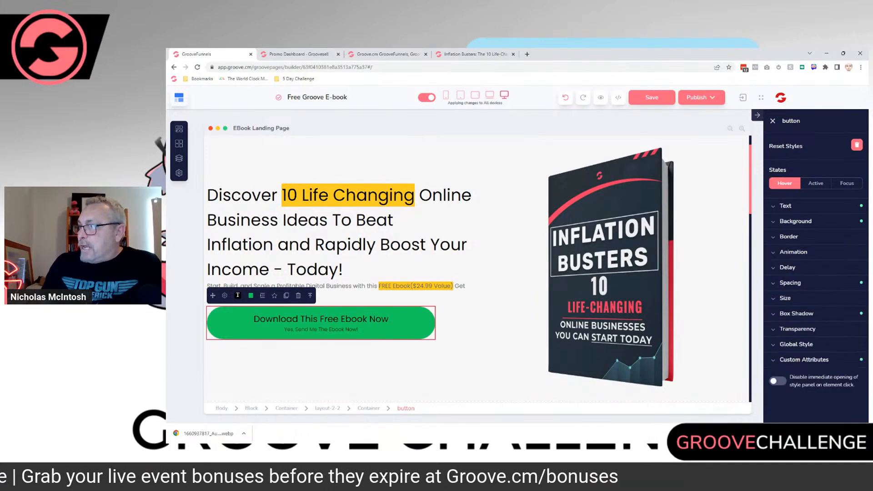
left_click(784, 183)
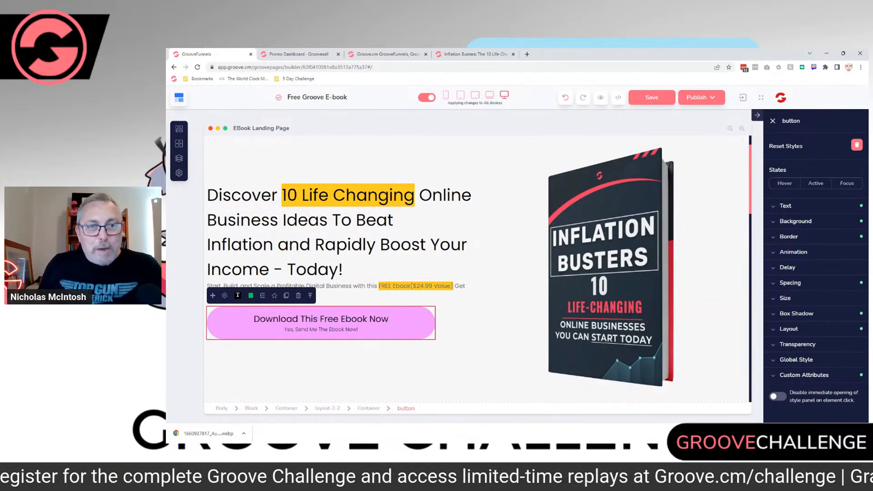
Step: Change the year in the footer's copyright line to 2023
left_click(512, 291)
scroll(476, 268, "down", 5)
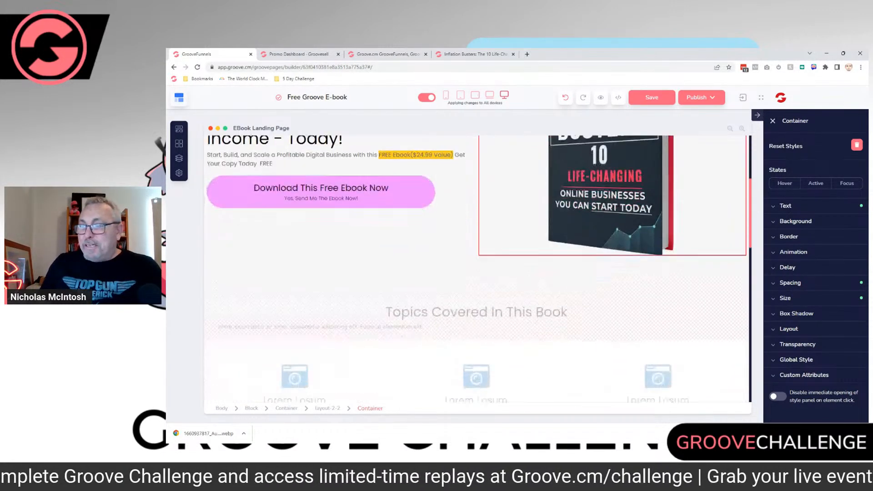
scroll(477, 268, "down", 10)
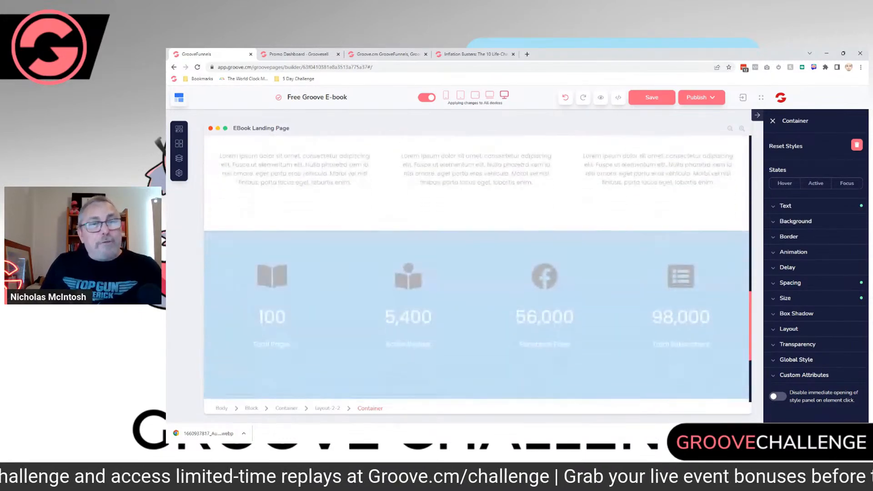
scroll(476, 268, "up", 10)
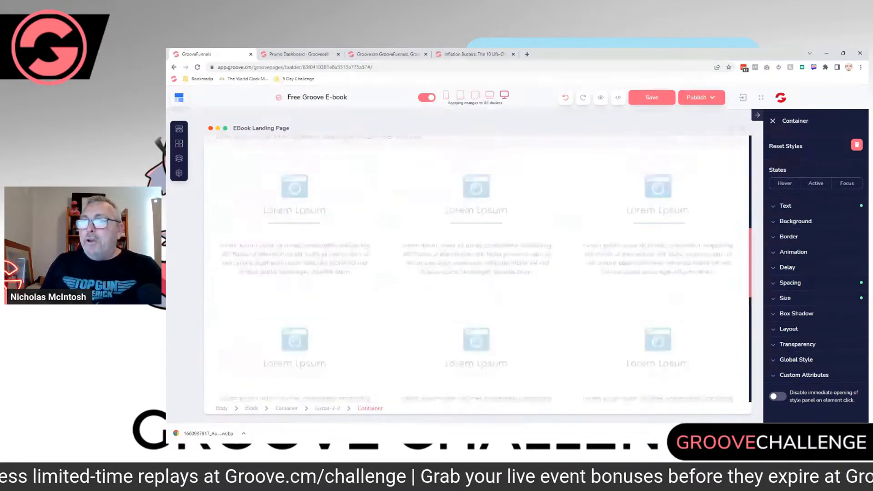
scroll(476, 269, "down", 5)
scroll(476, 268, "down", 7)
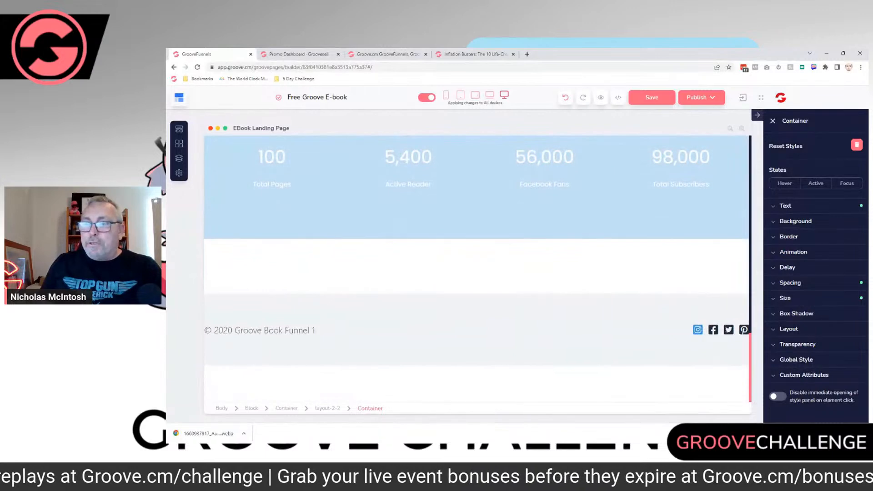
left_click(269, 330)
left_click_drag(224, 330, 232, 330)
type("23")
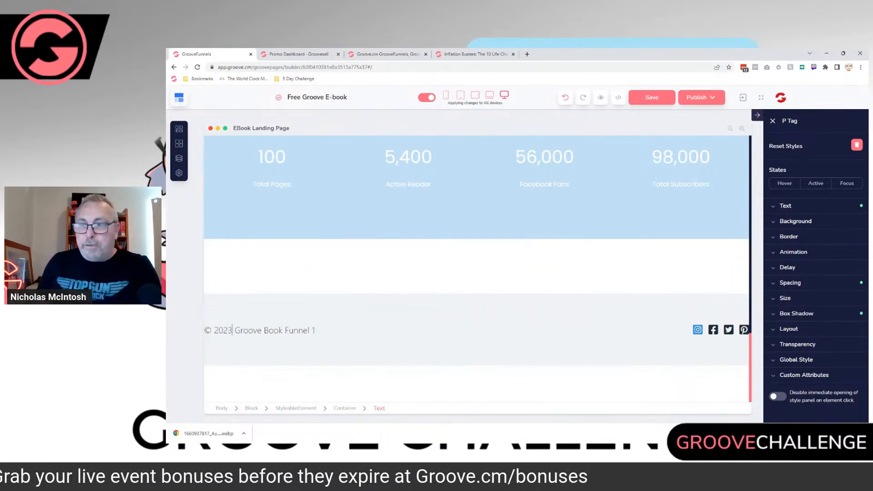
Step: Replace the footer's site name after the copyright year with "Free Ebook"
left_click_drag(235, 331, 316, 331)
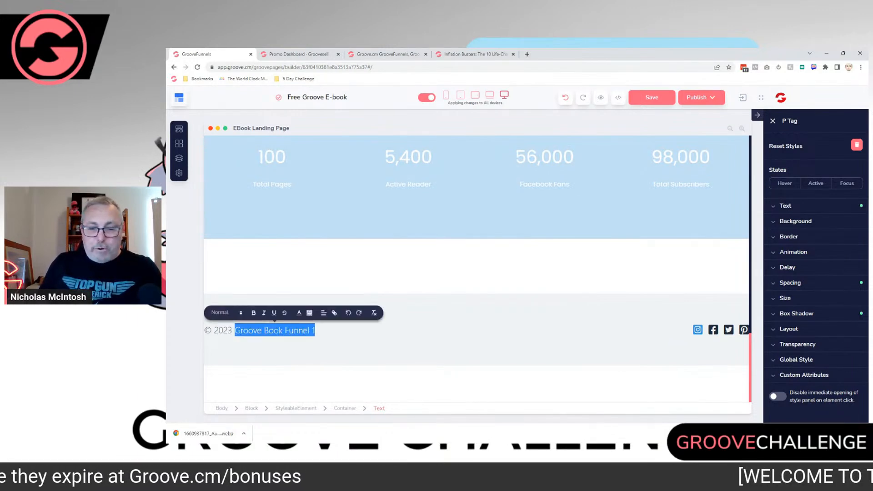
type("Fre")
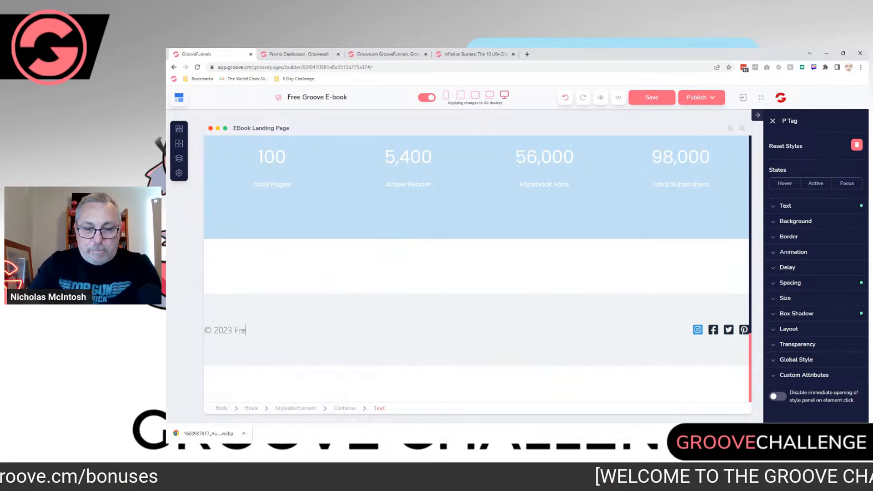
type("e Ebook")
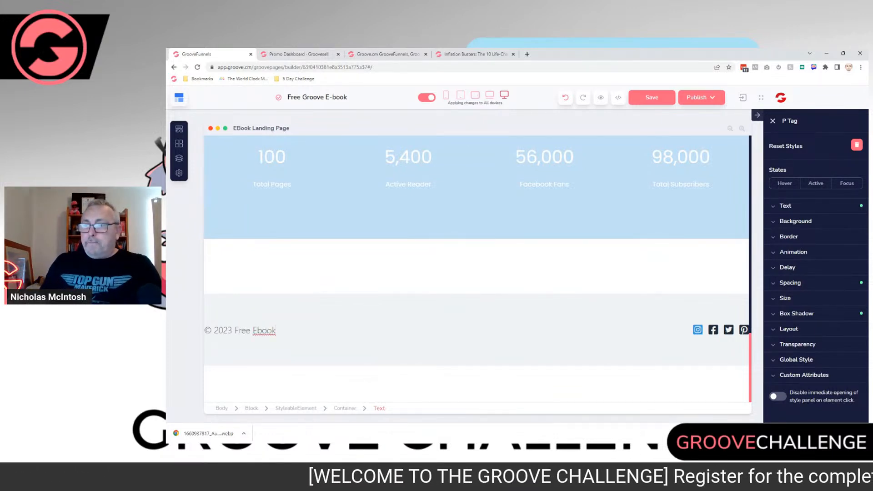
left_click(363, 351)
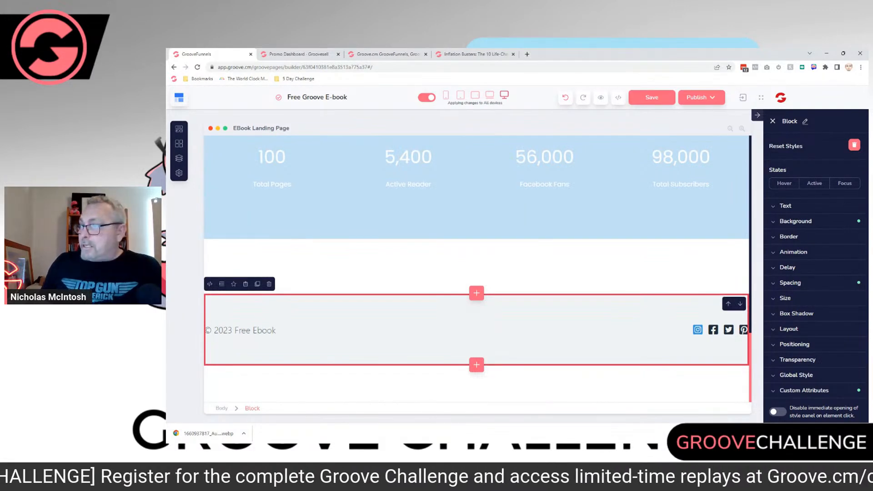
left_click(698, 330)
left_click(614, 313)
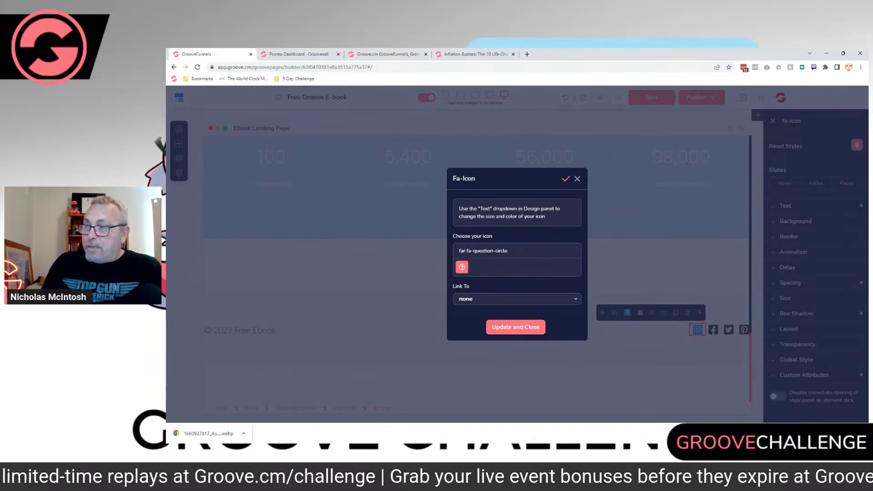
left_click(516, 299)
scroll(513, 323, "down", 1)
scroll(513, 291, "down", 3)
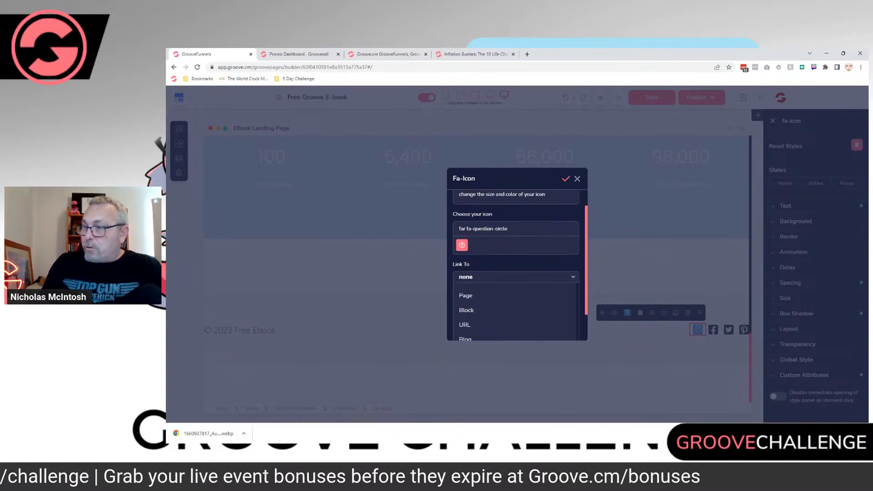
left_click(514, 288)
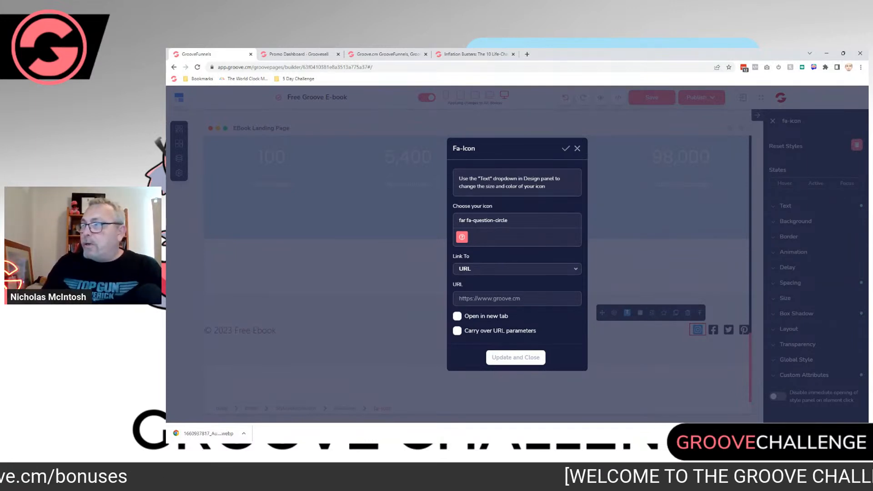
left_click(578, 148)
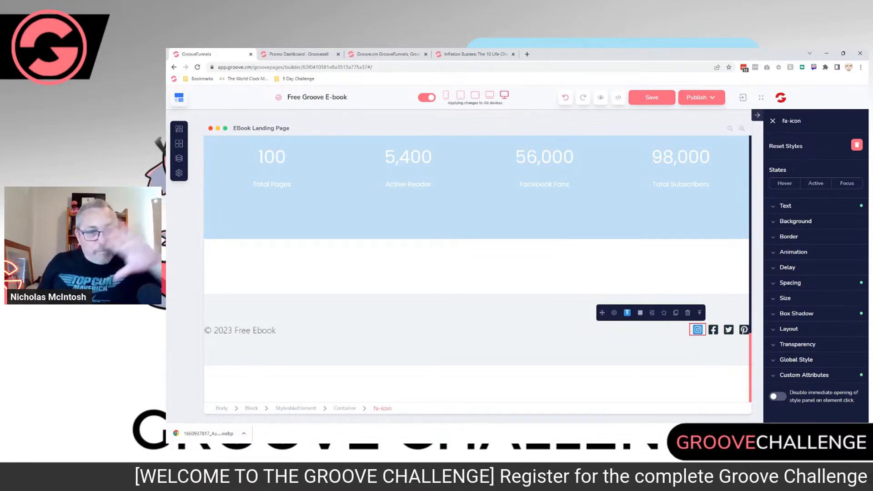
Step: Save the e-book landing page and open its publish settings
scroll(478, 269, "up", 15)
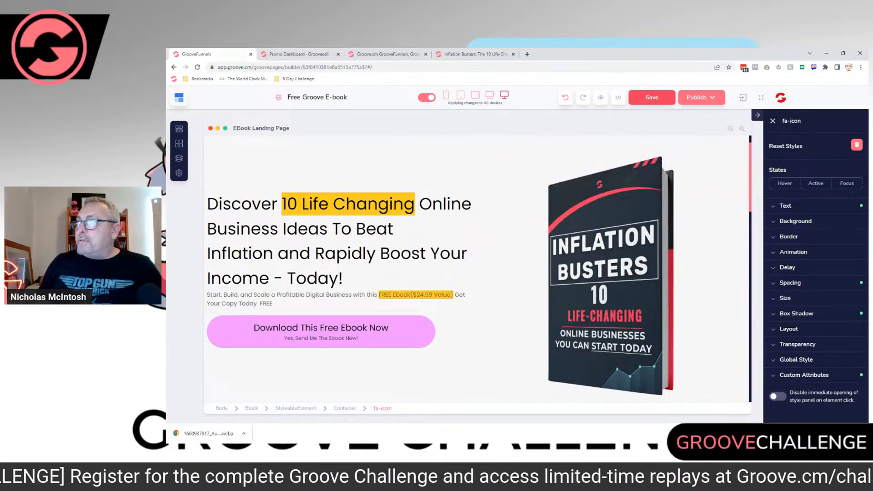
left_click(651, 97)
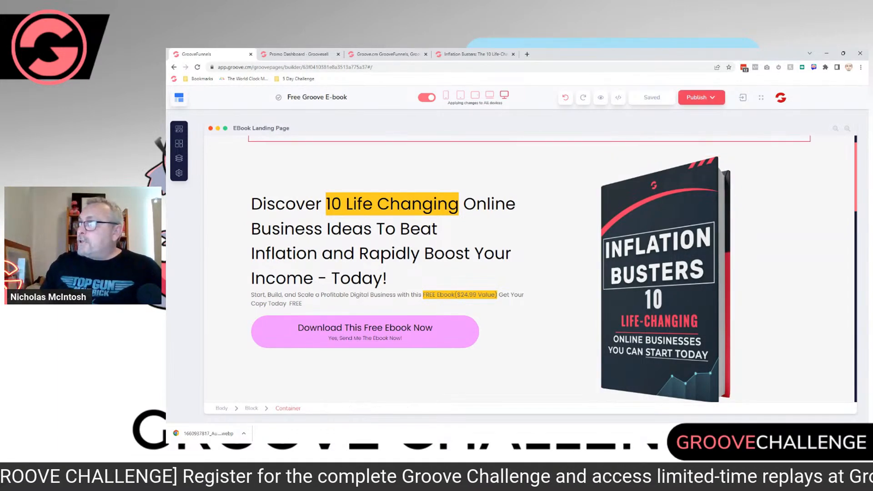
left_click(701, 97)
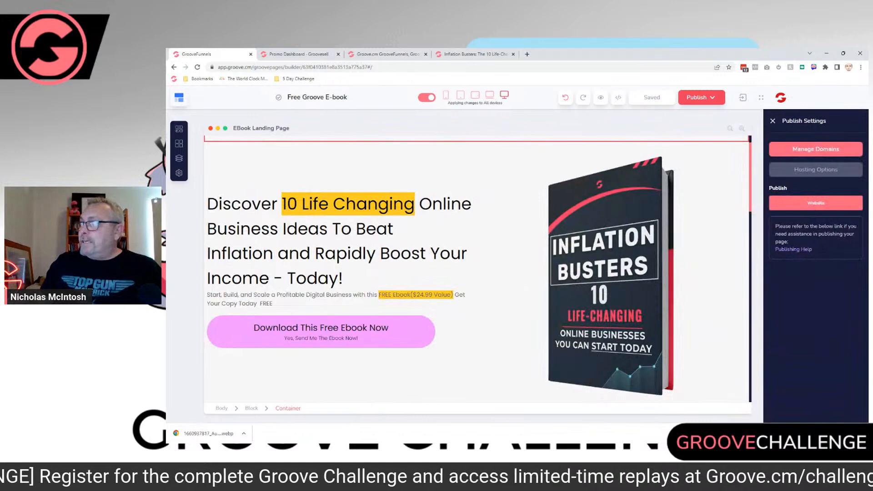
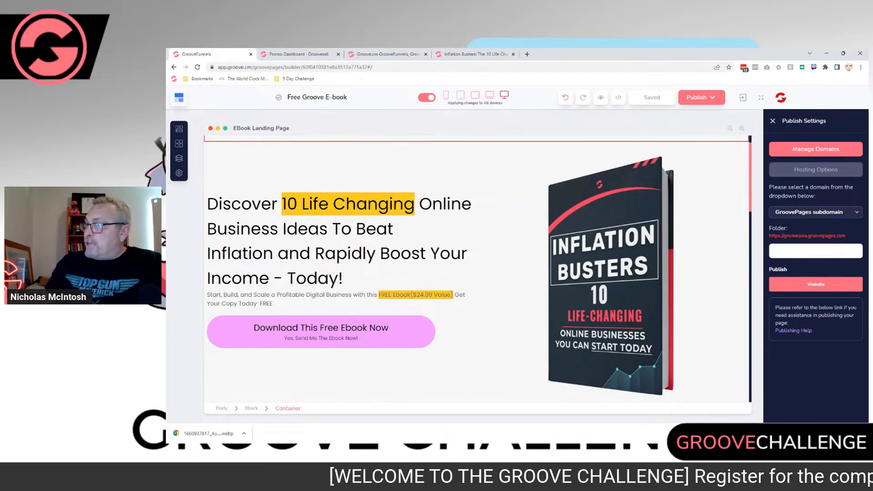
Step: Choose the GroovePages subdomain as the publishing domain and set the page's folder to "grooveebook"
left_click(816, 213)
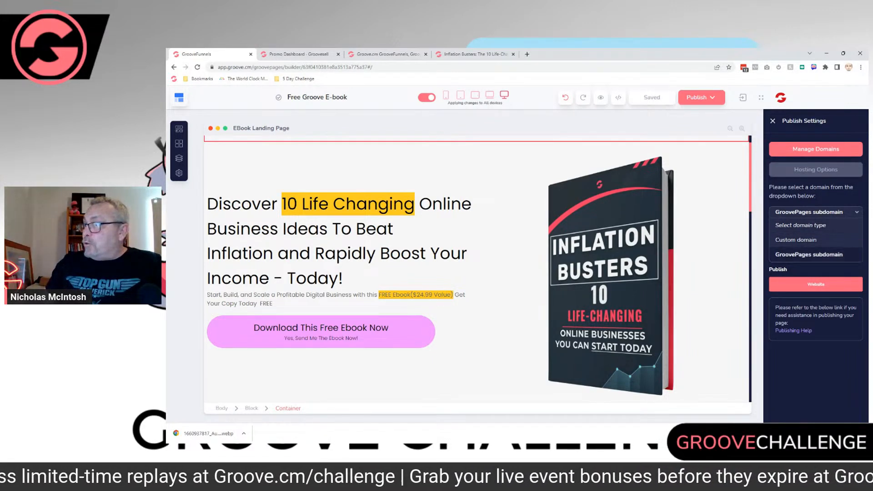
left_click(808, 254)
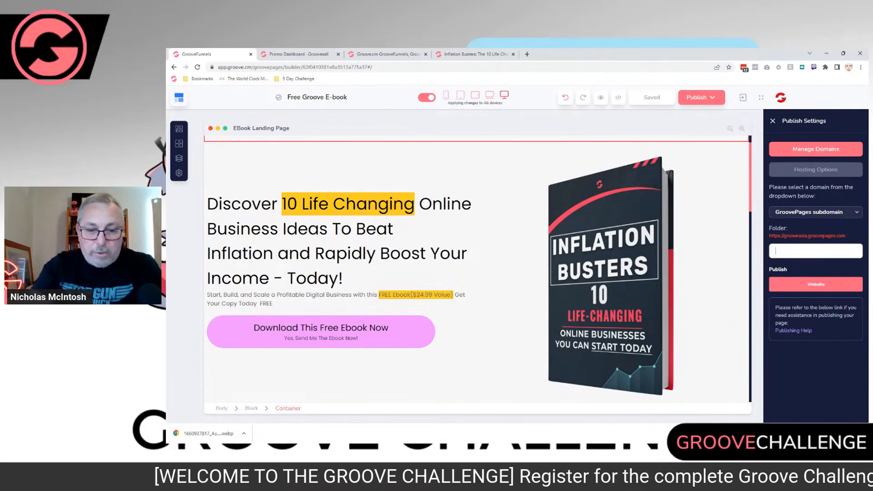
type("ebbok")
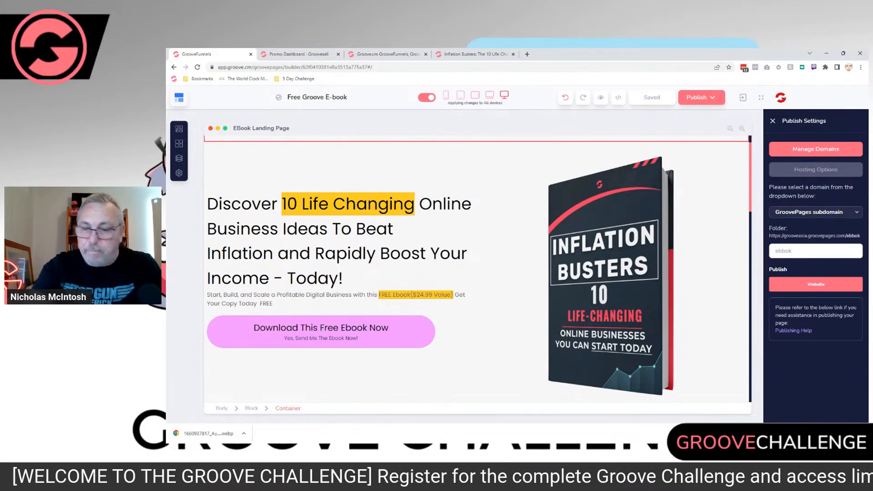
key("BackSpace")
key("BackSpace")
key("BackSpace")
key("BackSpace")
key("BackSpace")
type("groo")
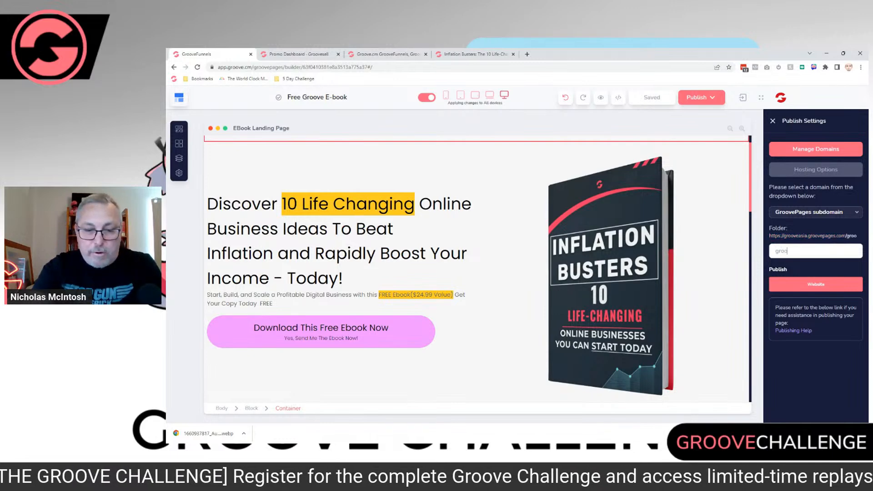
type("veebook")
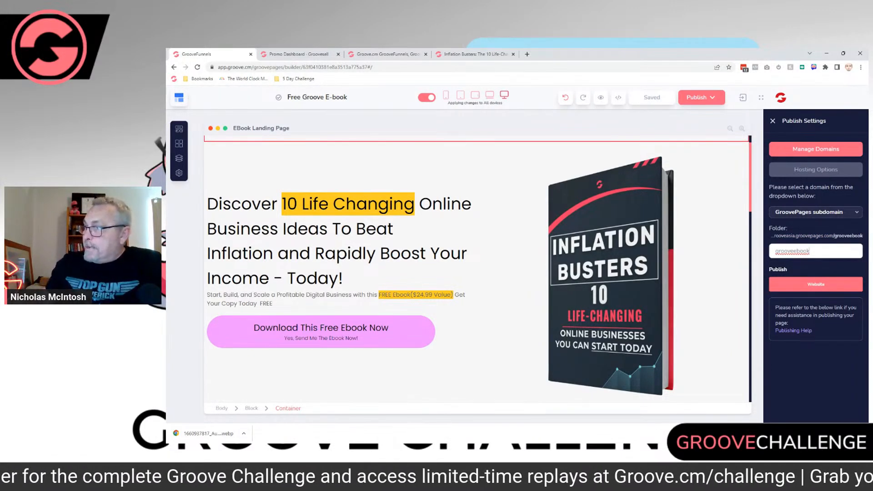
key("ctrl+a")
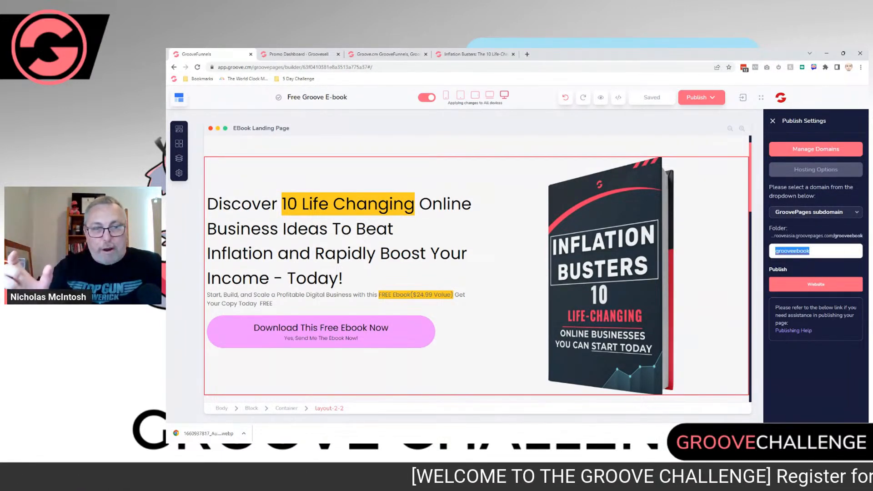
Step: Publish the e-book landing page as a website and open the live page
mouse_move(784, 284)
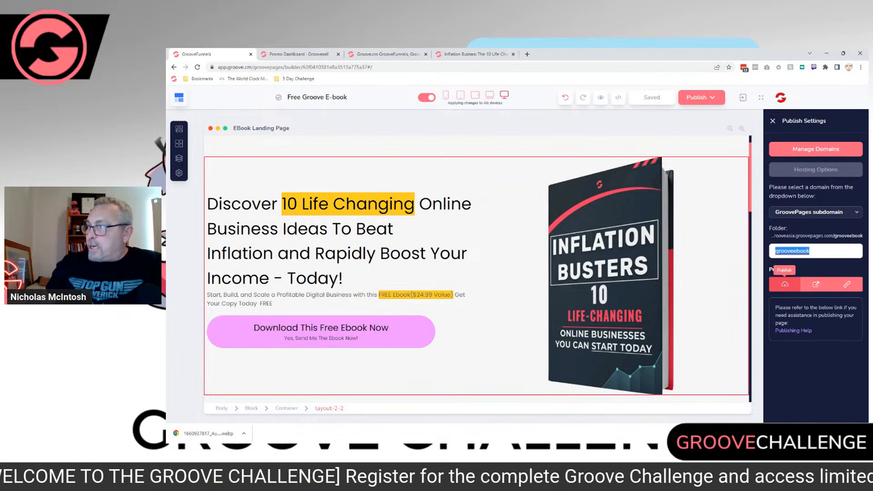
left_click(784, 284)
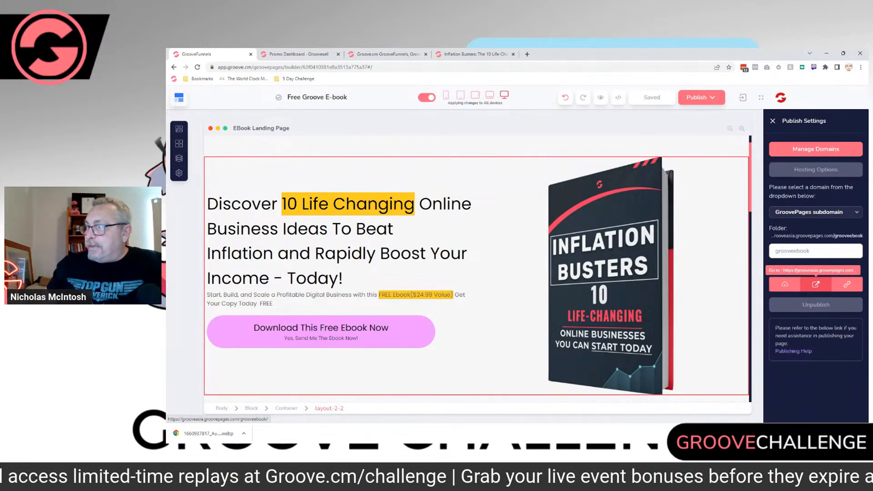
left_click(815, 284)
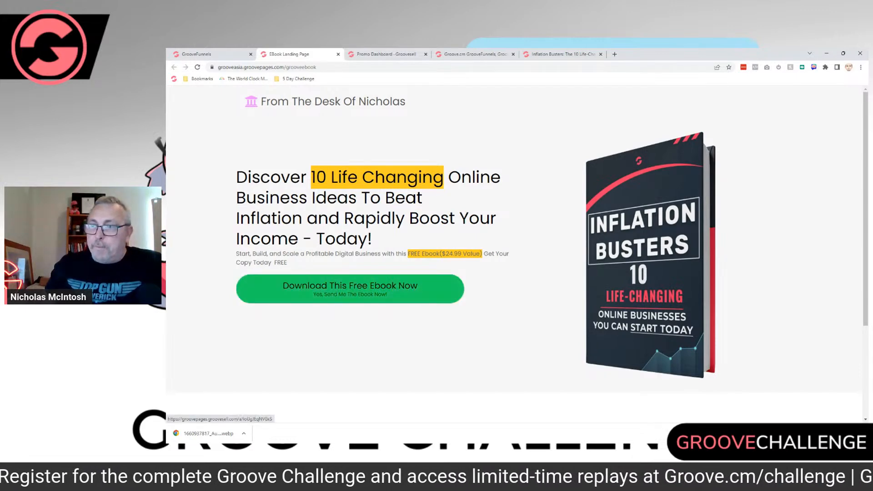
Step: Test the live page's download button and look through the Groove sales page it links to
left_click(350, 289)
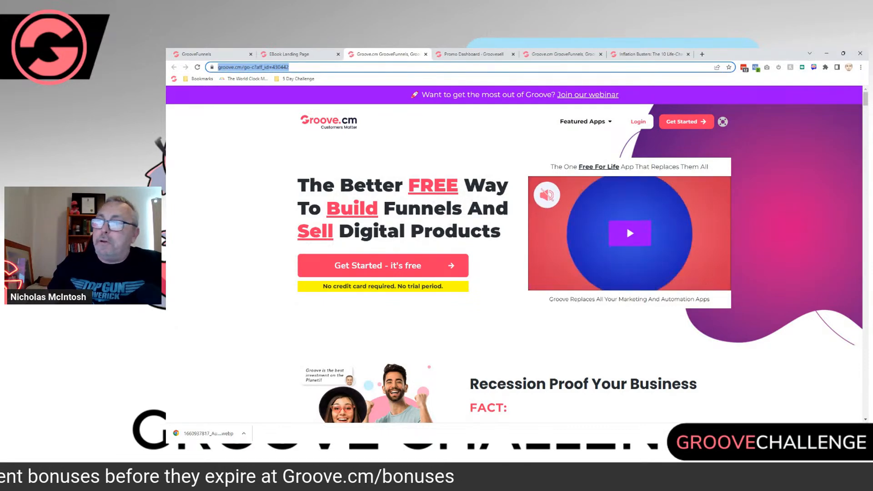
scroll(626, 225, "down", 20)
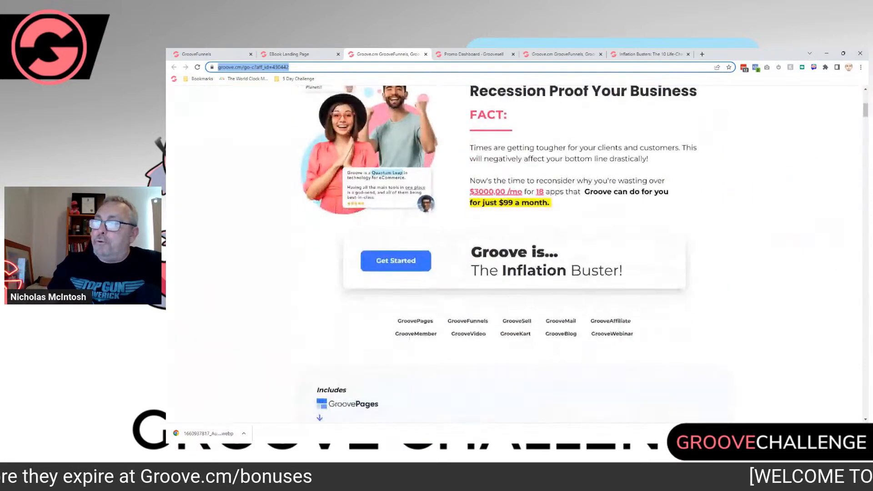
scroll(504, 252, "down", 15)
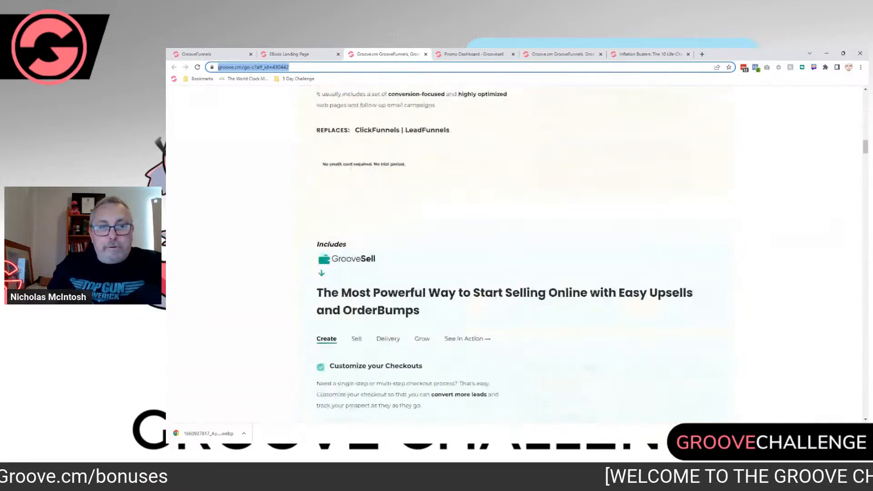
scroll(514, 252, "down", 12)
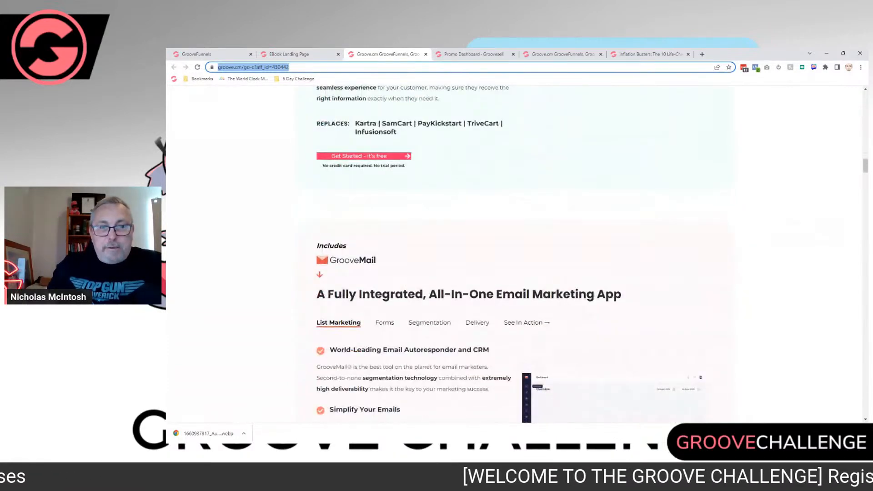
scroll(514, 252, "down", 8)
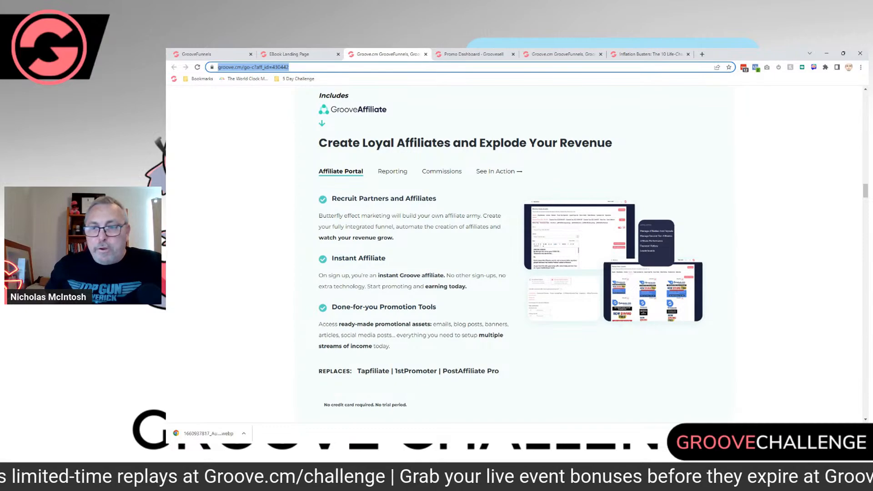
scroll(514, 254, "up", 15)
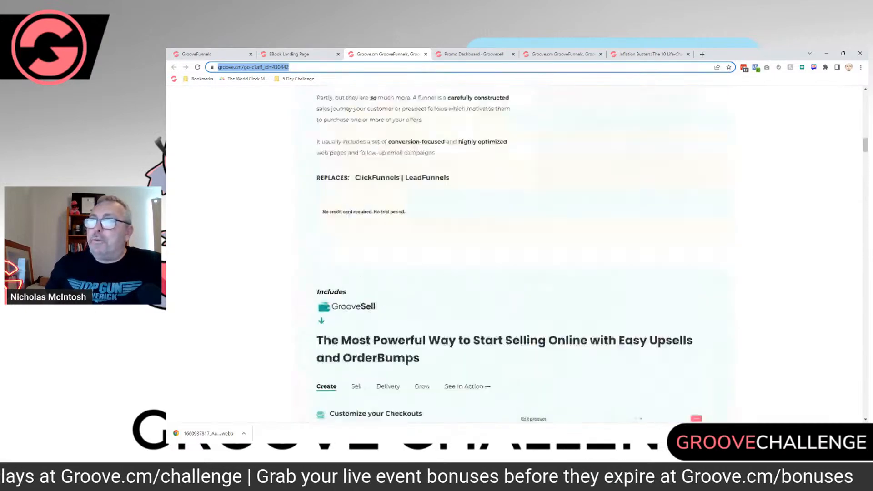
scroll(514, 255, "up", 3)
mouse_move(296, 54)
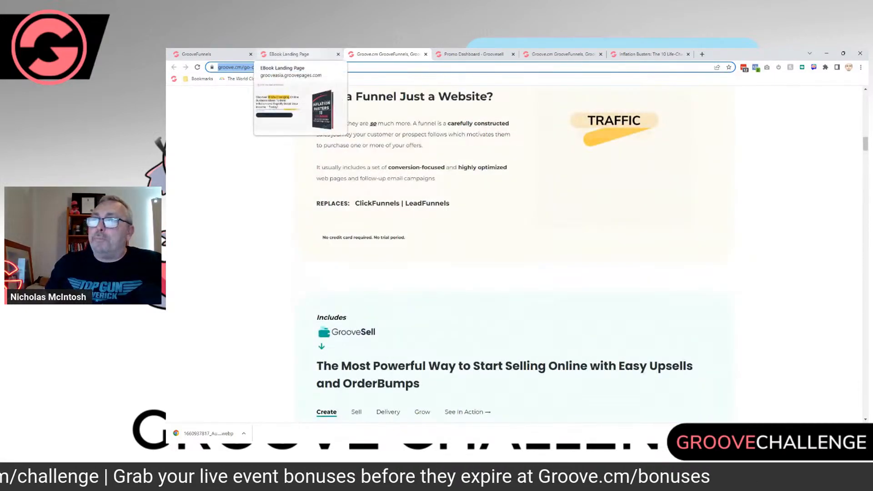
Step: Return to the builder and check the publish settings' domain type and folder name against the live landing page
left_click(205, 54)
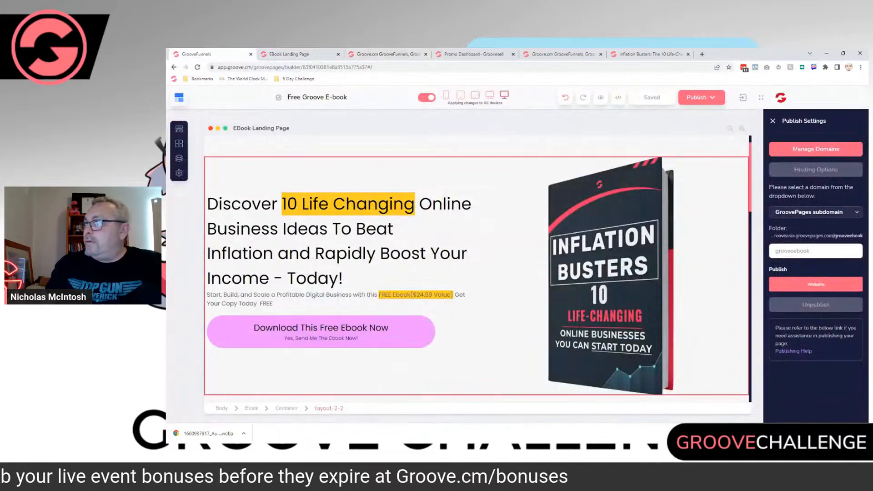
left_click(816, 212)
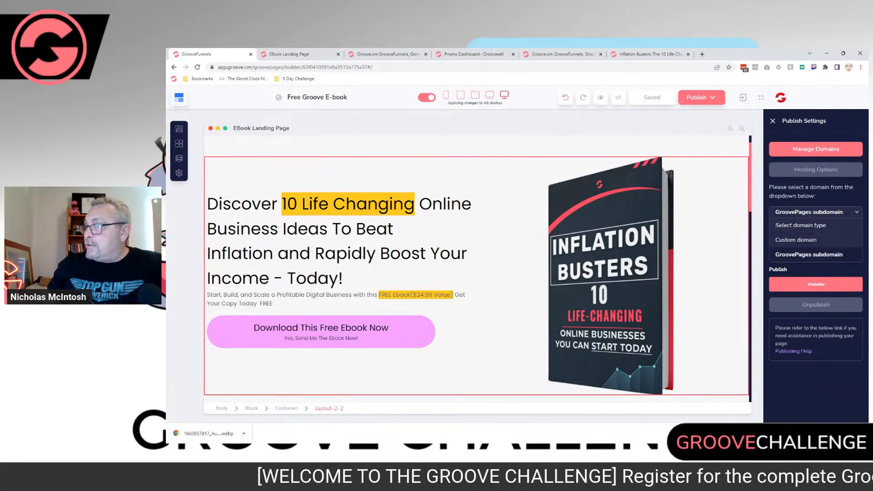
left_click(809, 254)
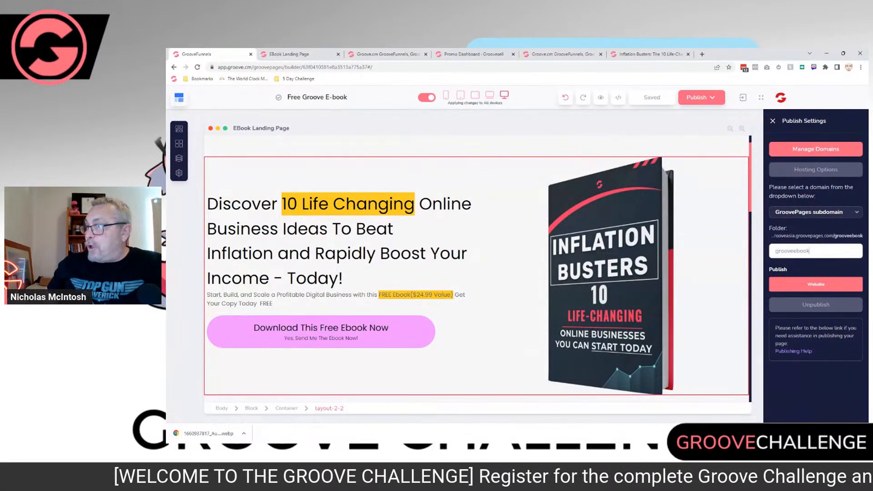
left_click_drag(812, 251, 774, 251)
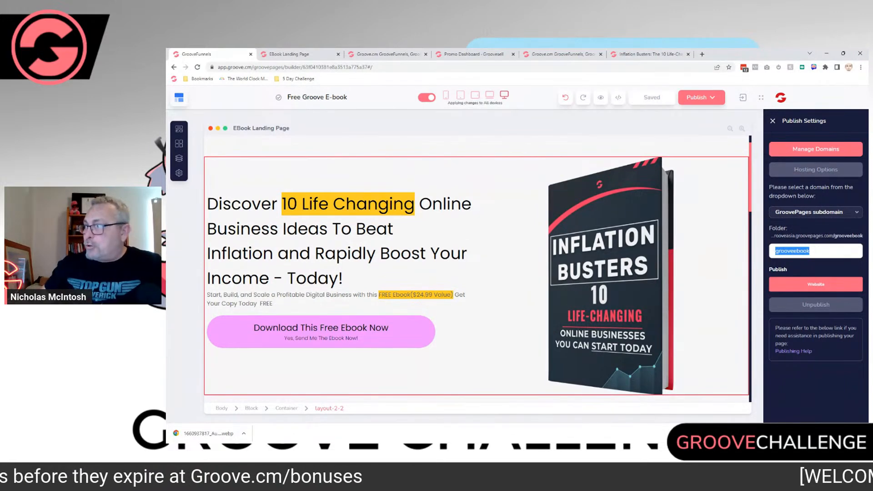
left_click(296, 54)
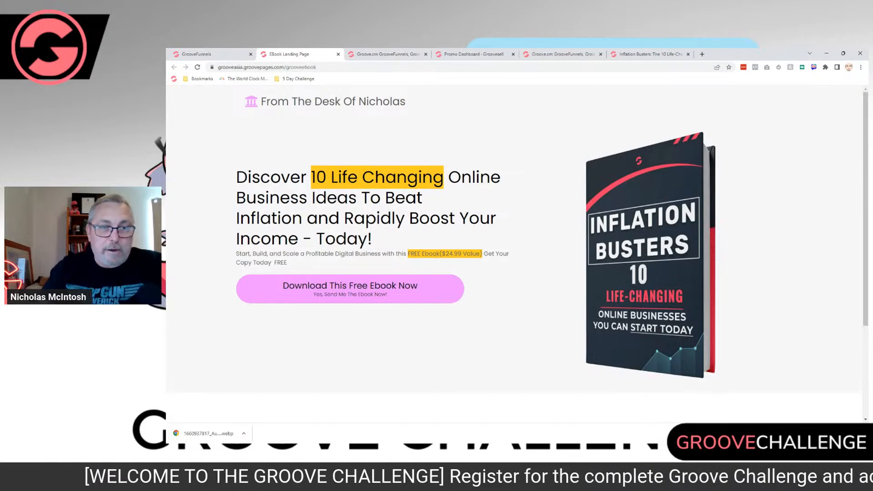
left_click(212, 54)
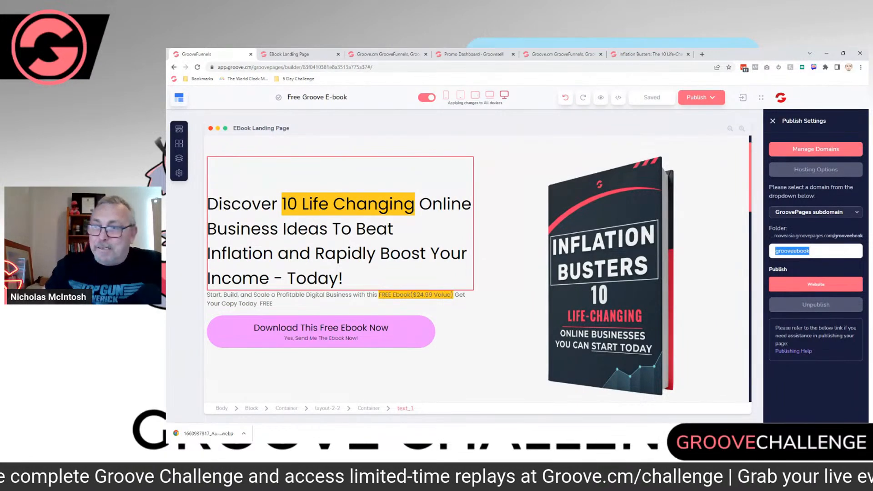
Step: Look over the landing page in the builder, view its website assets and open the list of Groove apps
scroll(477, 268, "down", 4)
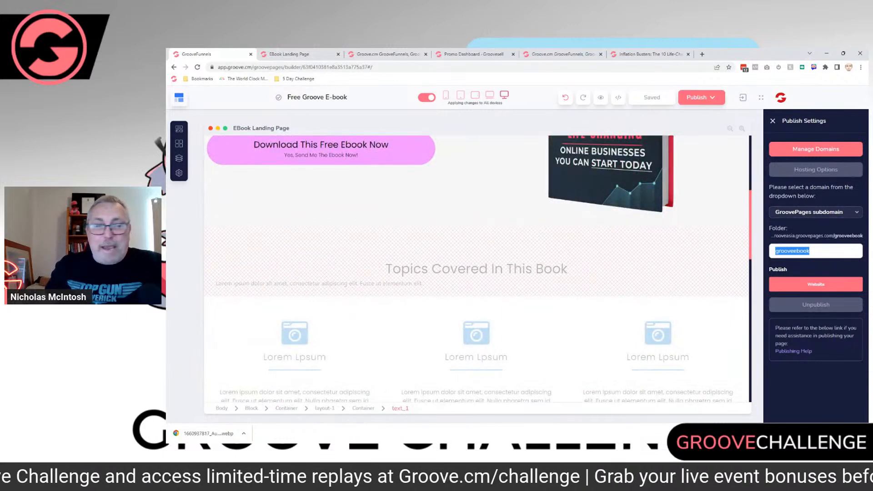
scroll(478, 268, "up", 5)
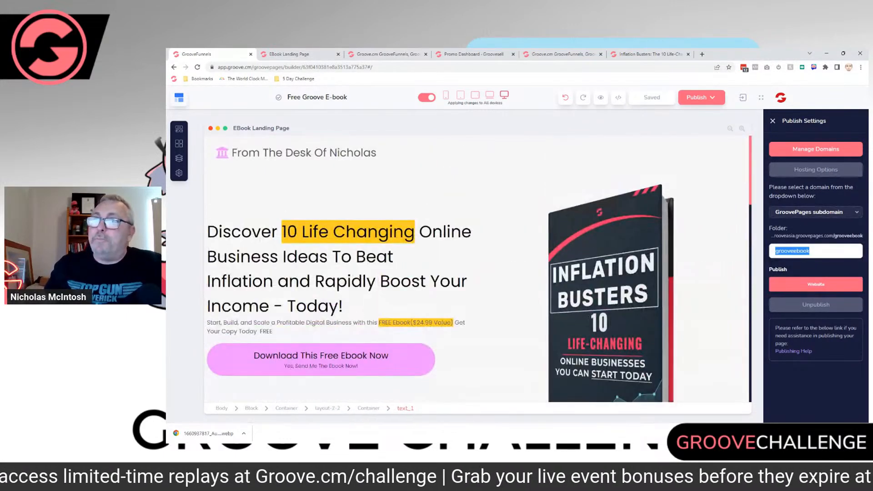
left_click(761, 97)
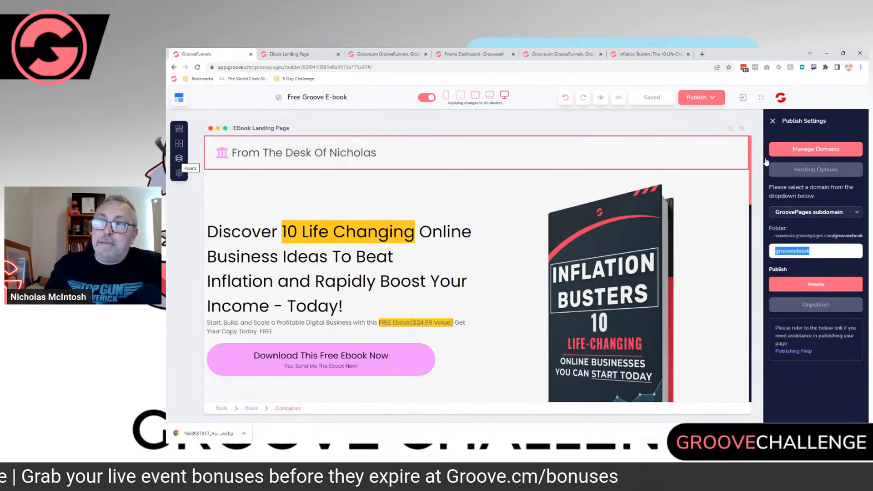
left_click(179, 158)
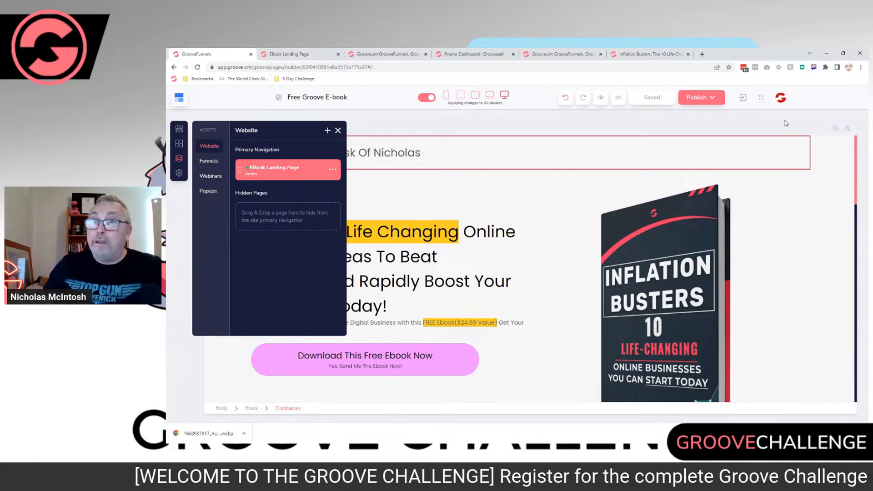
left_click(762, 98)
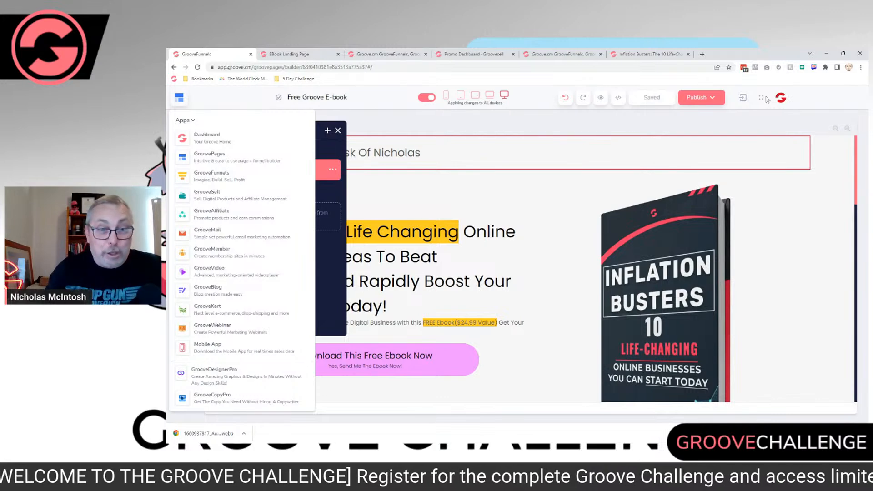